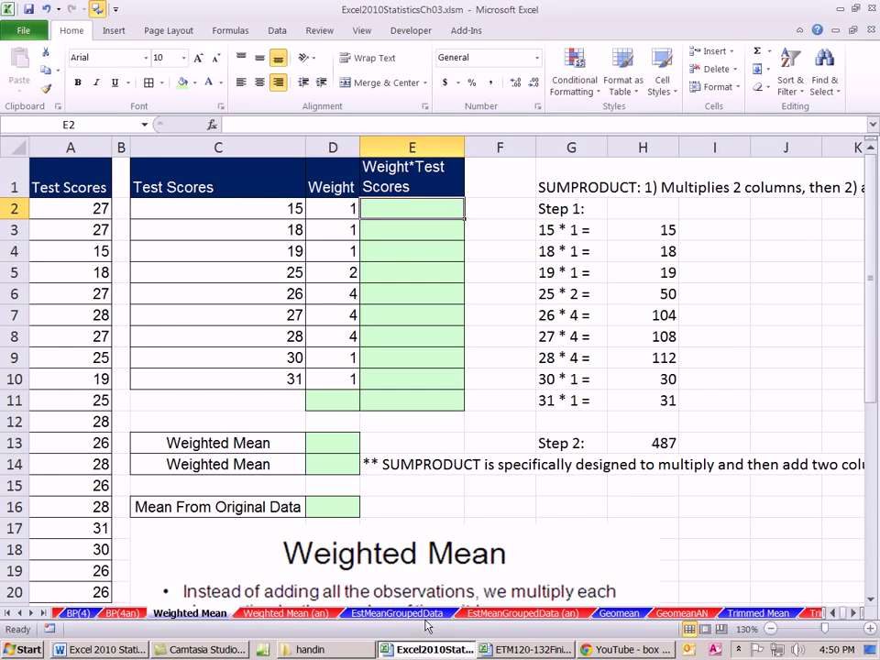
Look through the Geomean and Trimmed Mean worksheets, and return to the Weighted Mean worksheet
key("ctrl+Page_Down")
key("ctrl+Page_Down")
left_click(621, 614)
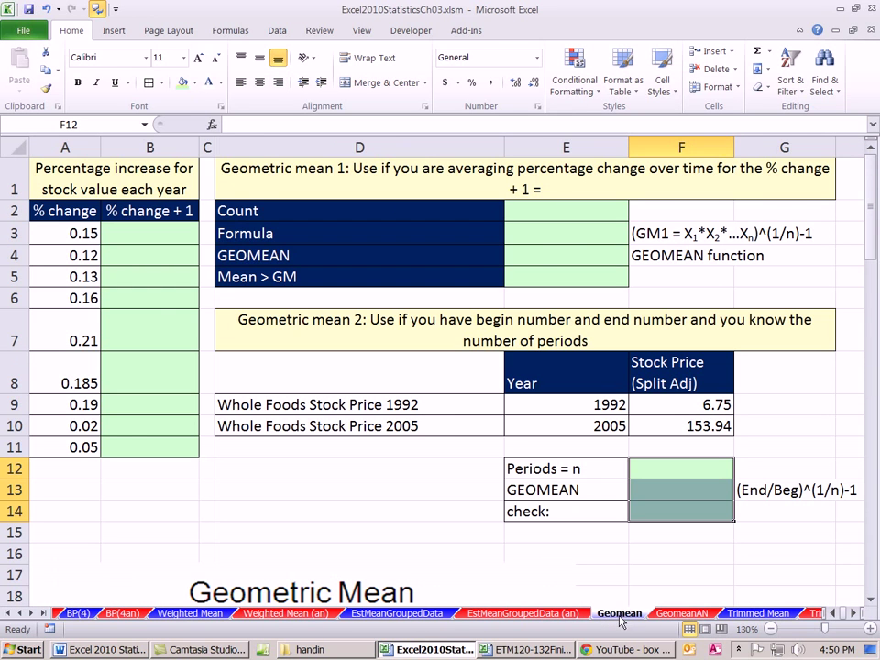
left_click(748, 614)
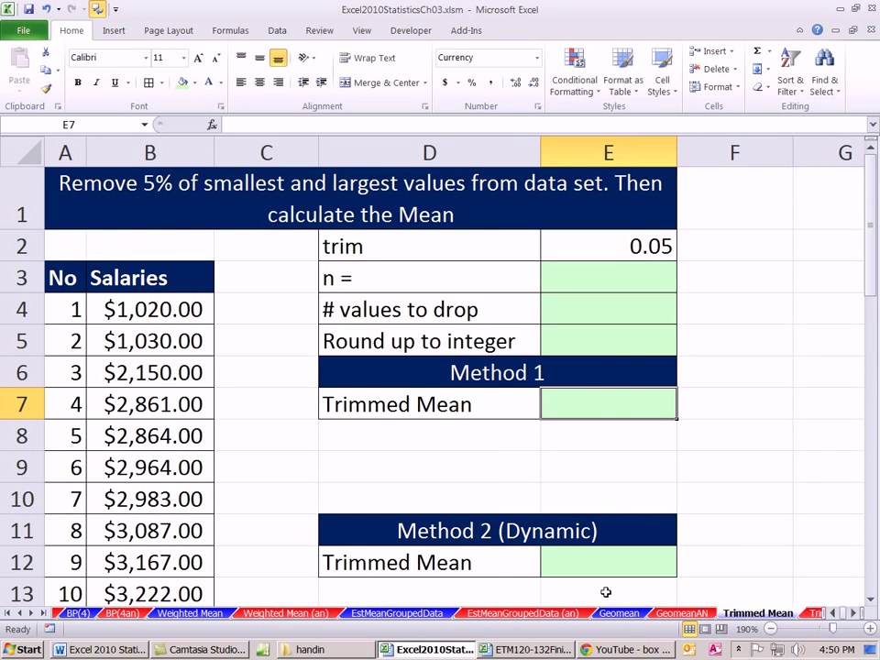
left_click(209, 614)
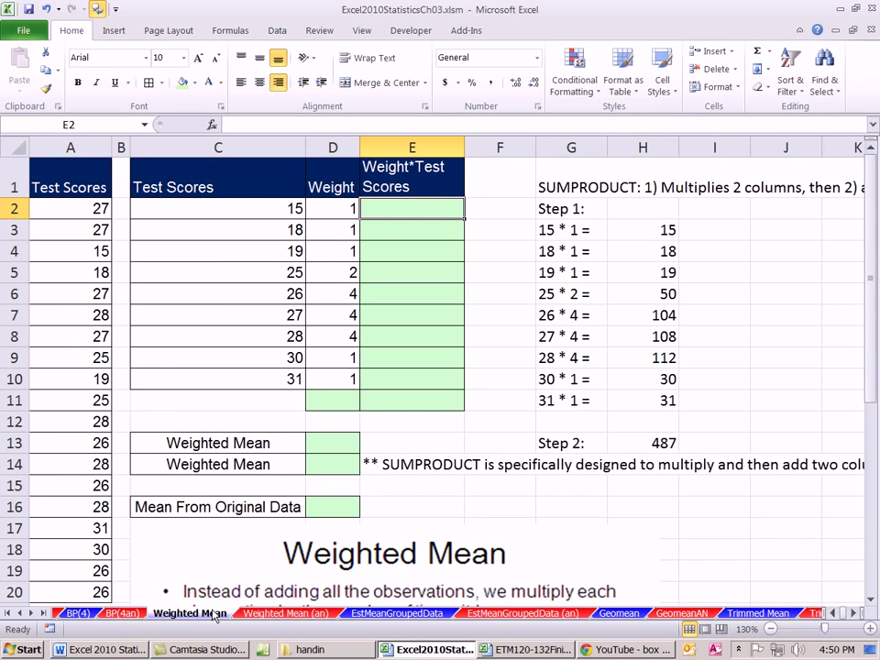
Review the original test scores in A2:A20 and highlight every occurrence of the score 26
left_click_drag(72, 207, 71, 592)
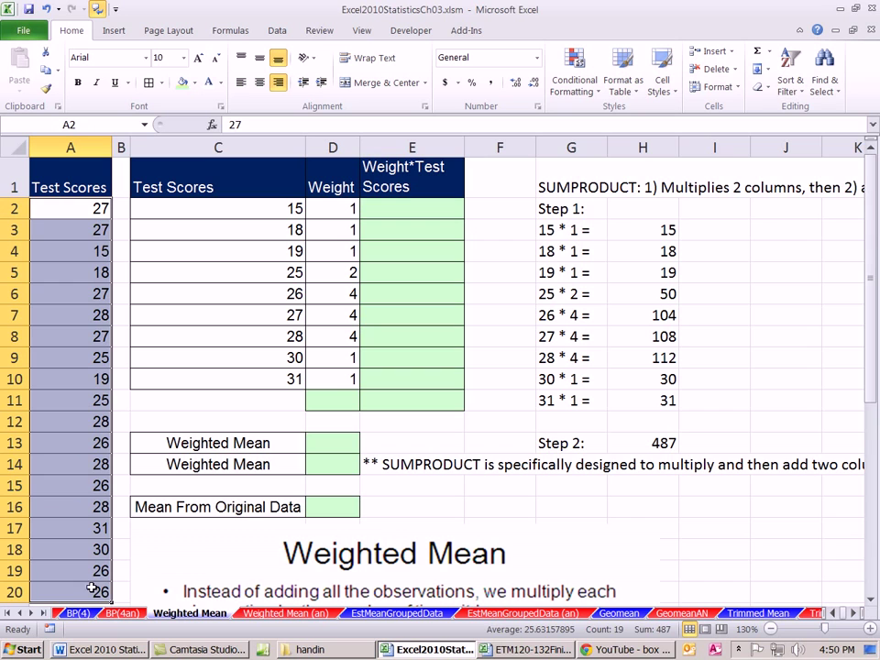
left_click(279, 294)
left_click_drag(105, 582, 100, 569)
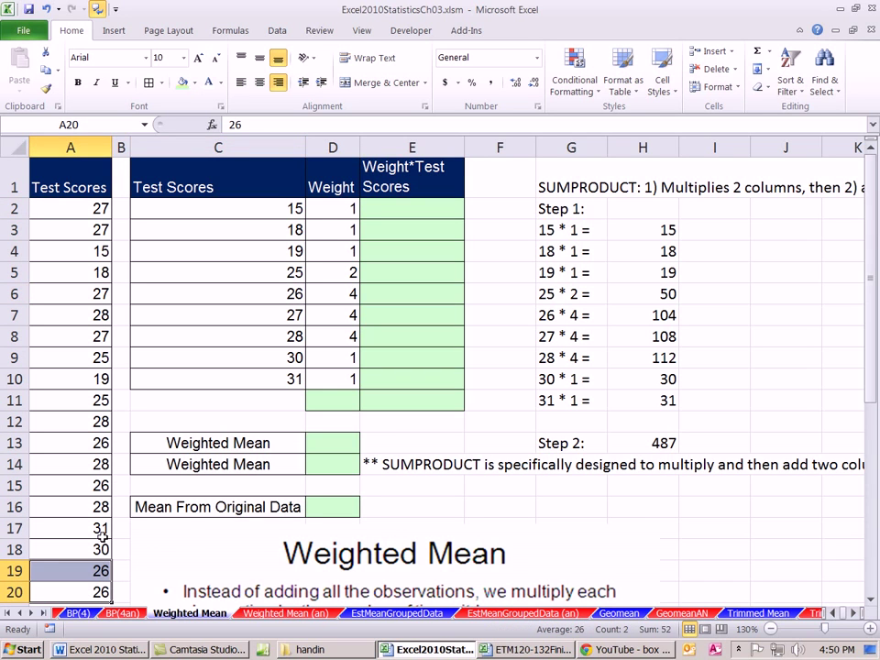
left_click(93, 447, "ctrl")
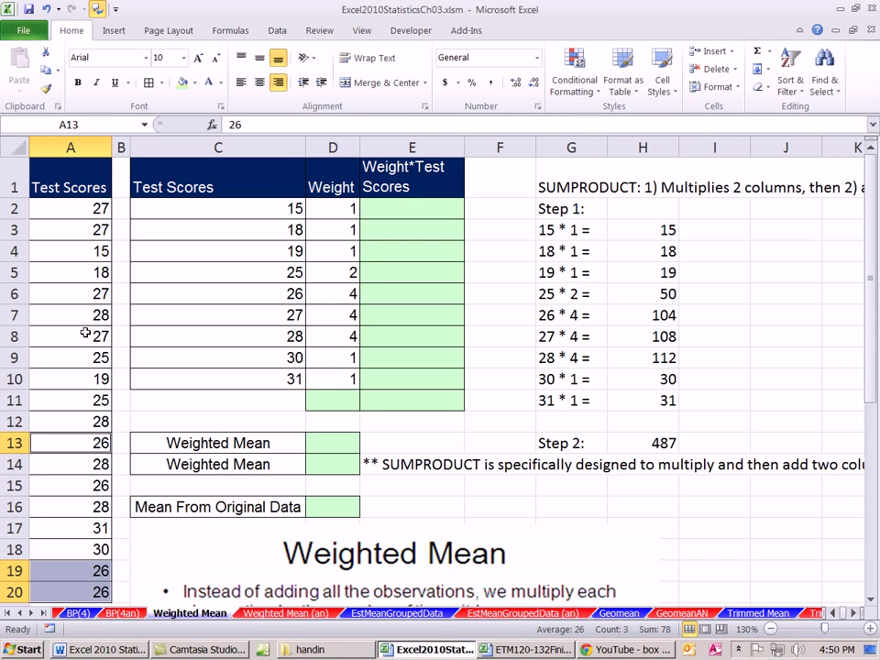
left_click(99, 486, "ctrl")
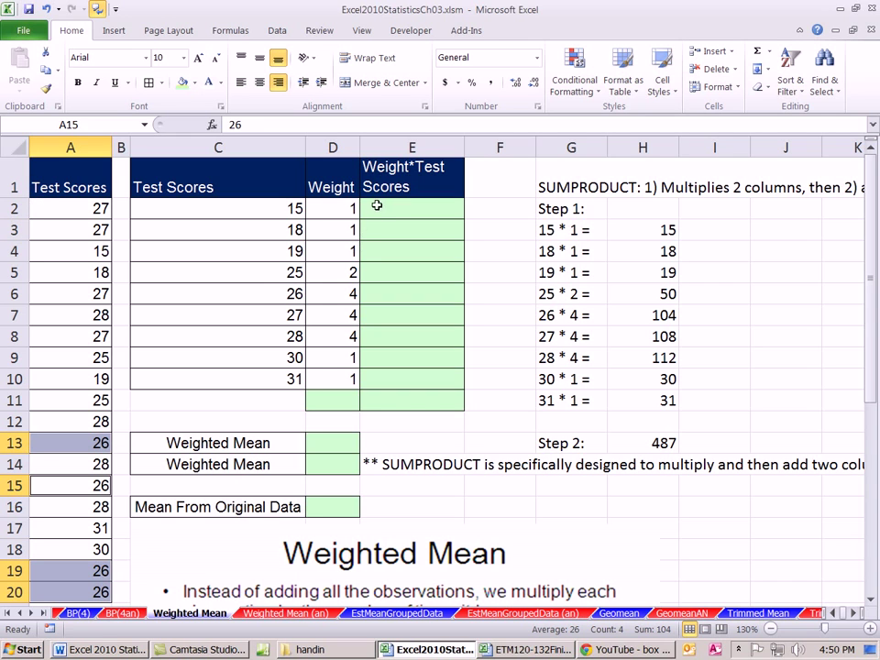
Examine the distinct test scores in C2:C6 and the weight formula for score 26 in D6
left_click(287, 210)
left_click(292, 231)
left_click(290, 252)
left_click(290, 273)
left_click(289, 294)
left_click(344, 294)
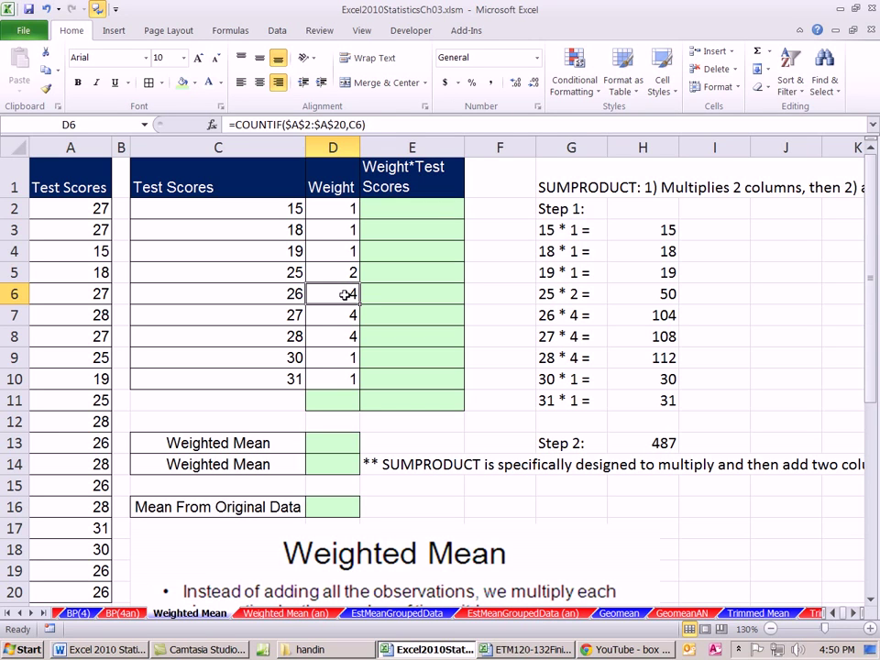
Review the blank product cells E2:E10, the neighbouring scores and weights, and the weight total cell D11
left_click_drag(429, 208, 389, 382)
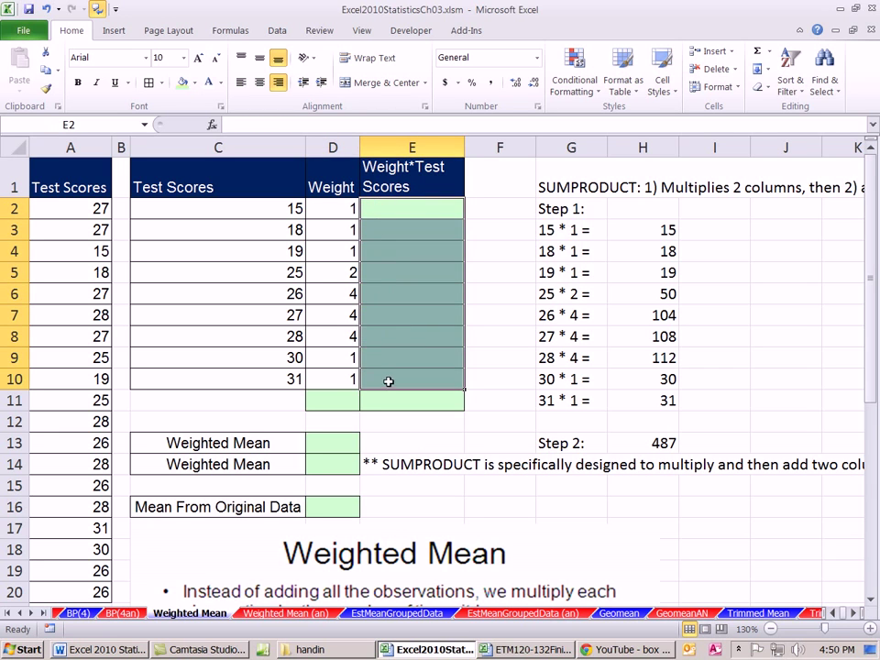
left_click(331, 314)
left_click(287, 314)
left_click(278, 293)
left_click(280, 272)
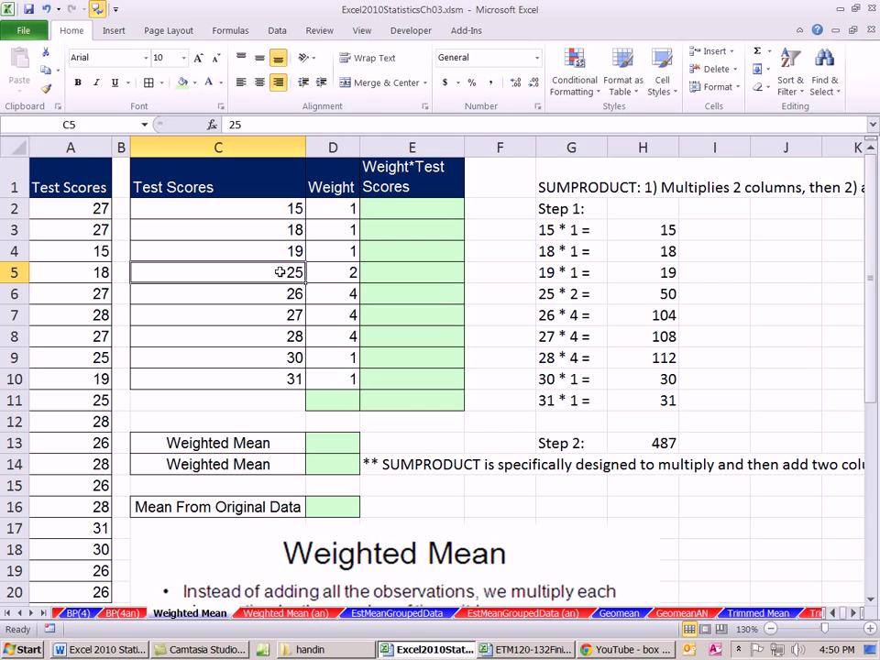
left_click(343, 400)
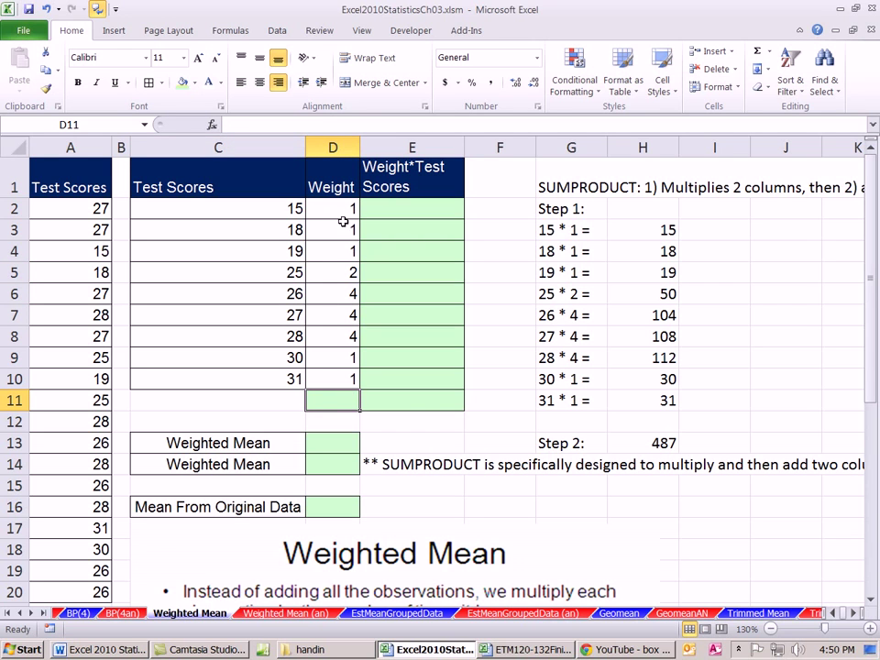
Enter =C2*D2 in E2 to multiply score by weight, and fill the formula down to E10
left_click(407, 212)
type("=")
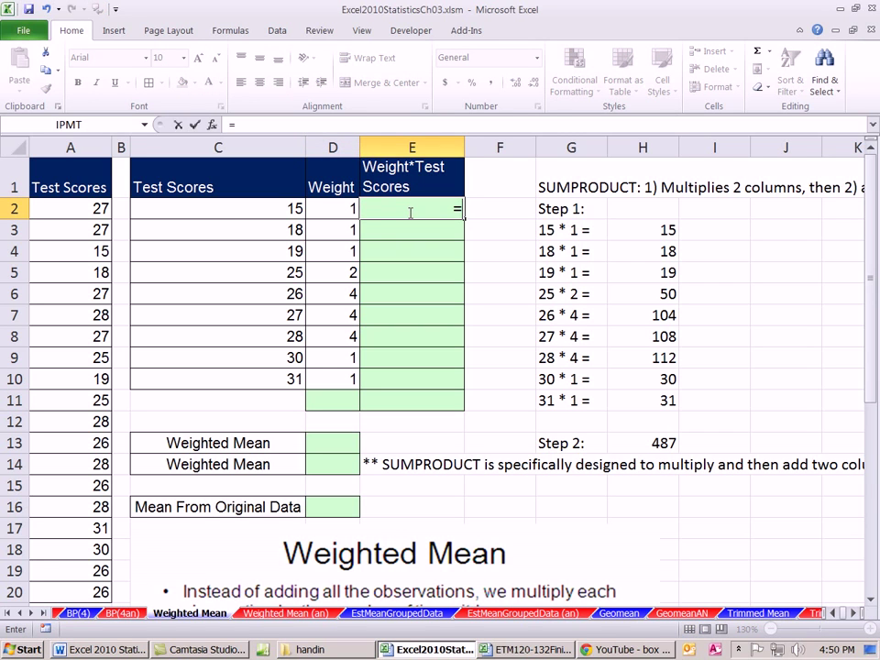
left_click(213, 209)
type("*")
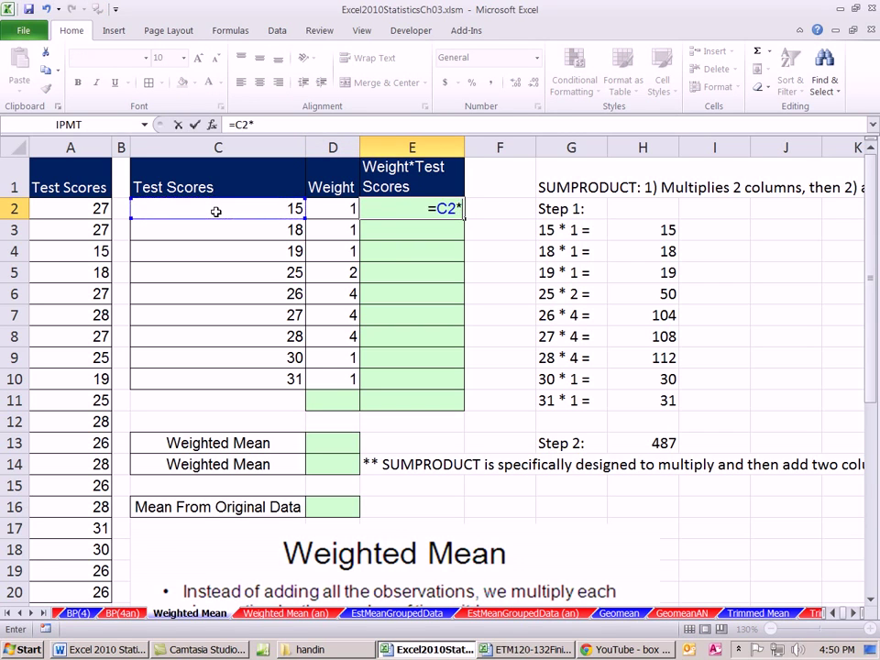
left_click(349, 209)
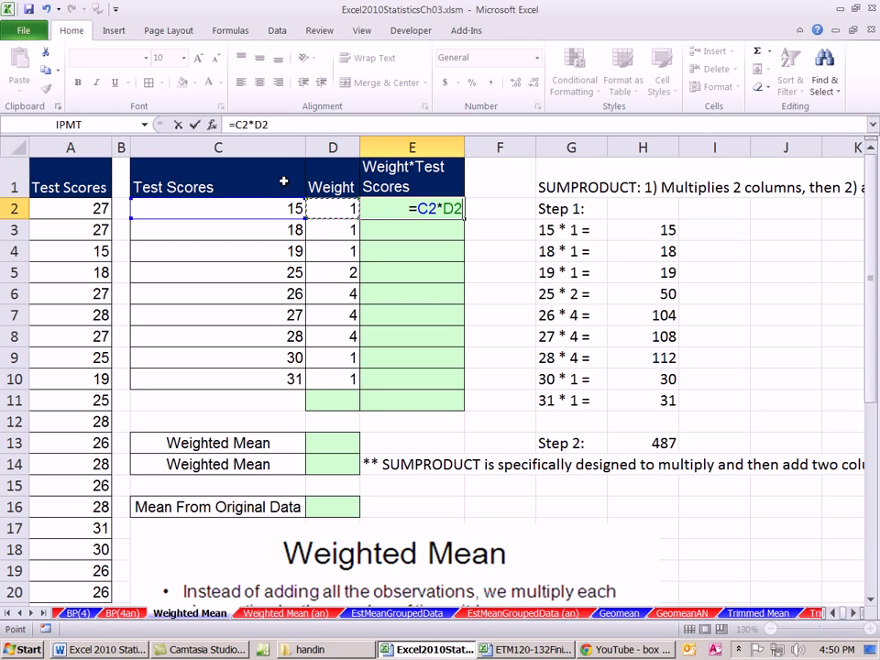
key("ctrl+Return")
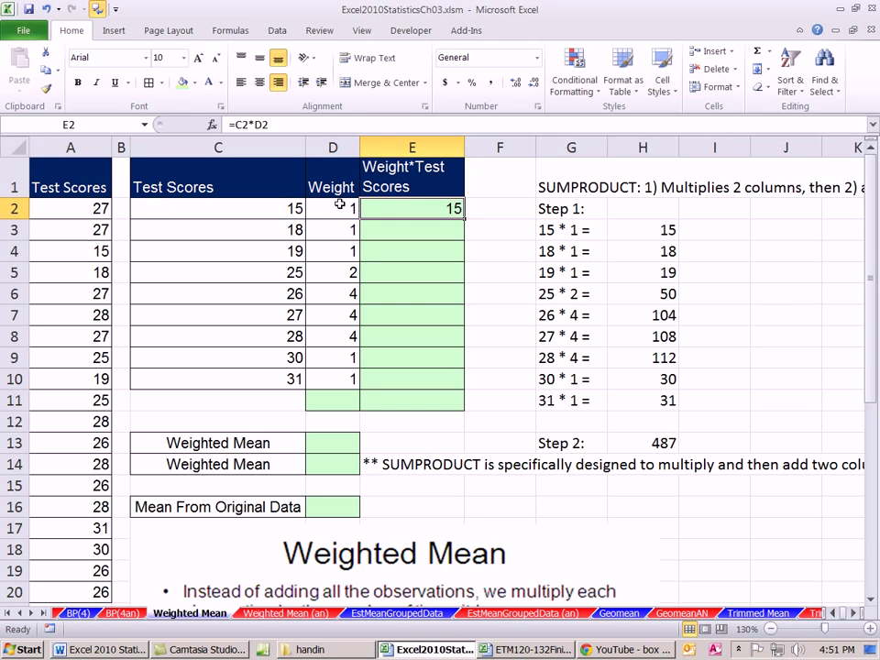
left_click_drag(465, 219, 466, 385)
Total the products in E11 with =SUM(E2:E10) and the weights in D11 with =SUM(D2:D10)
left_click(447, 399)
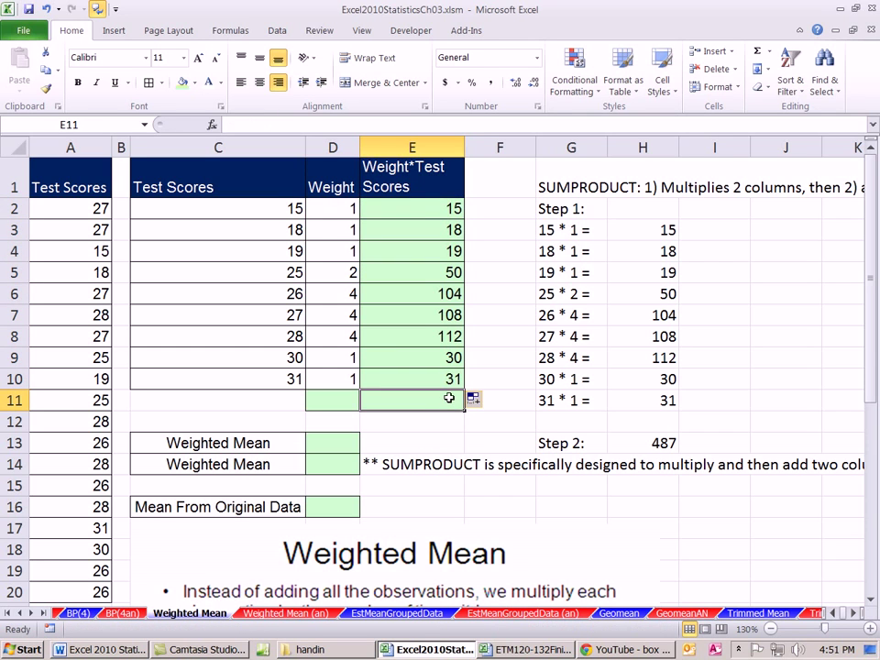
key("alt+equal")
key("ctrl+Return")
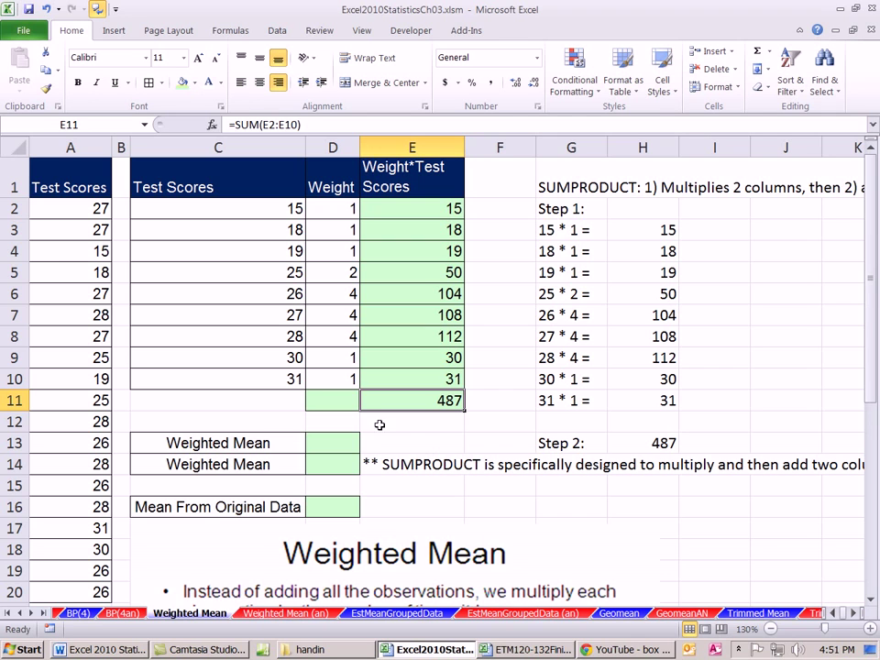
left_click(338, 398)
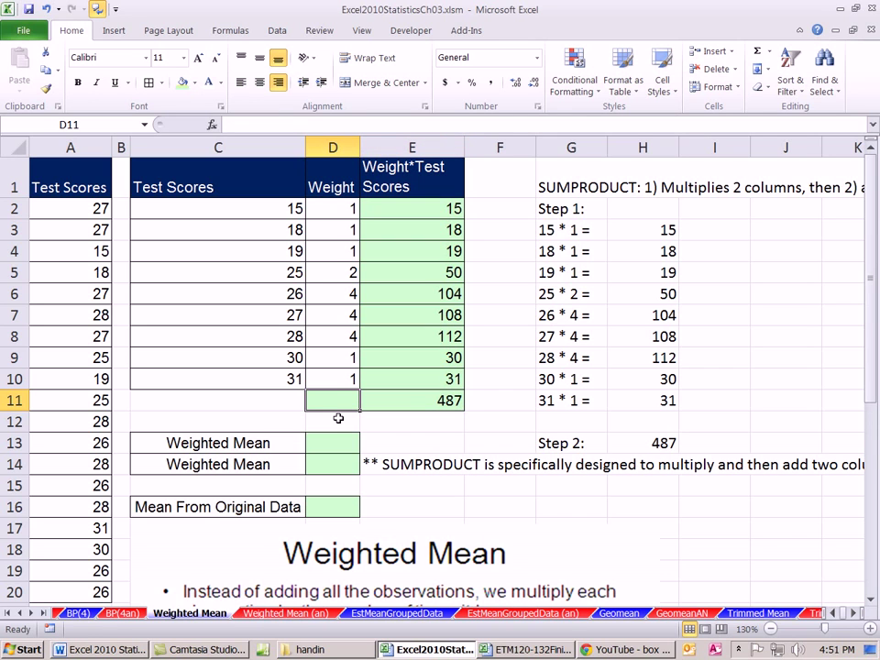
key("alt+equal")
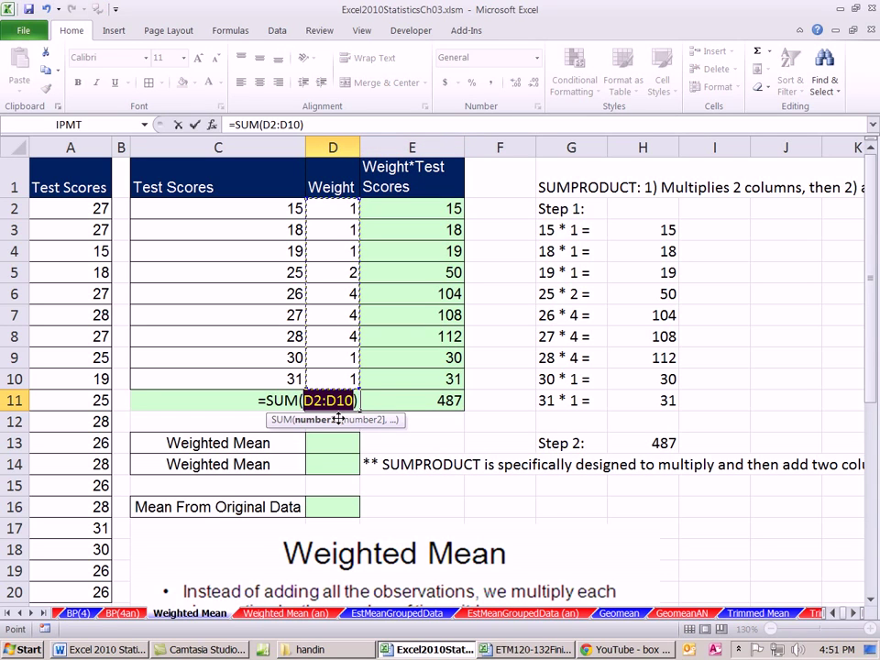
key("ctrl+Return")
Calculate the first weighted mean in D13 with the formula =E11/D11
left_click(313, 441)
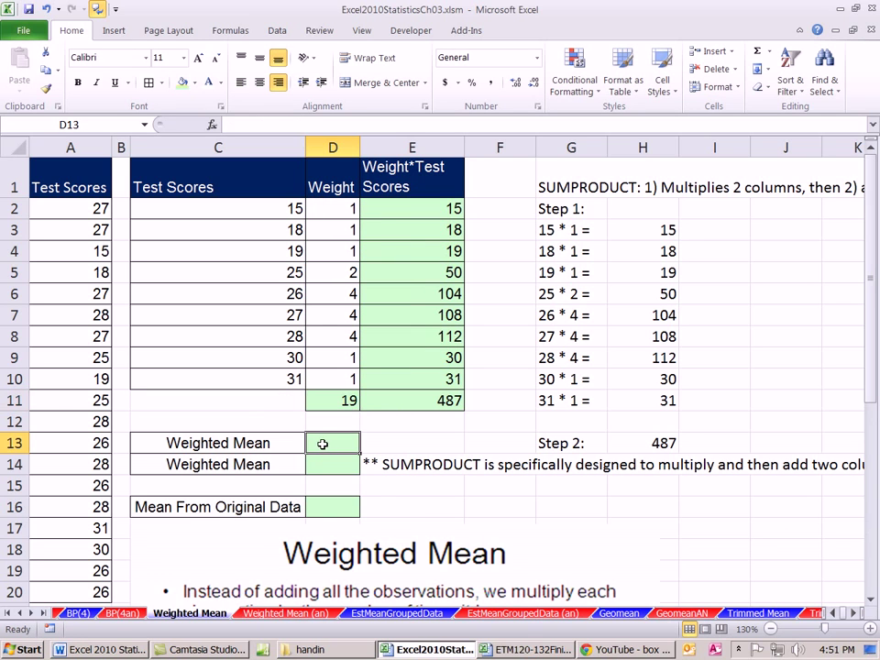
type("=")
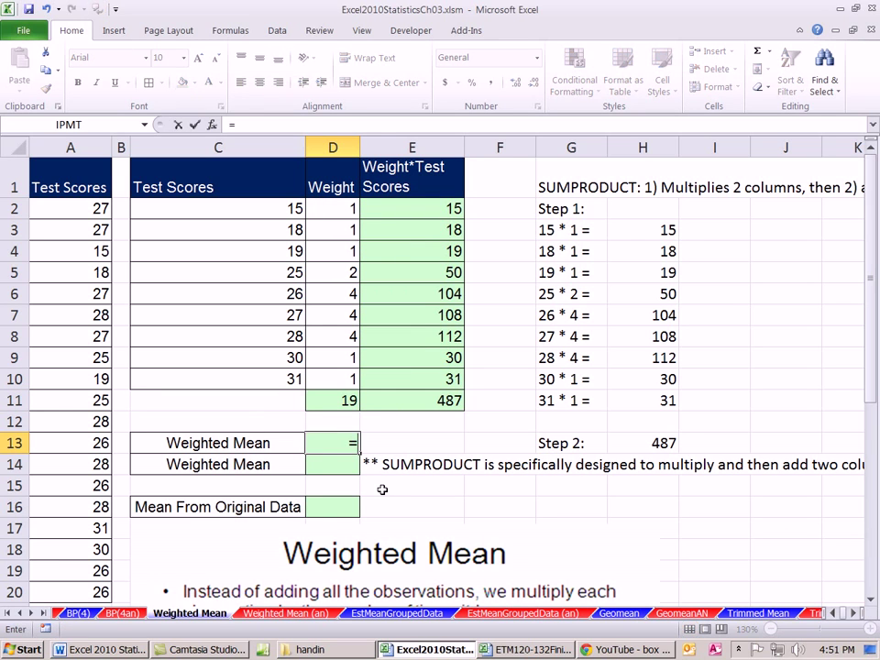
left_click(454, 401)
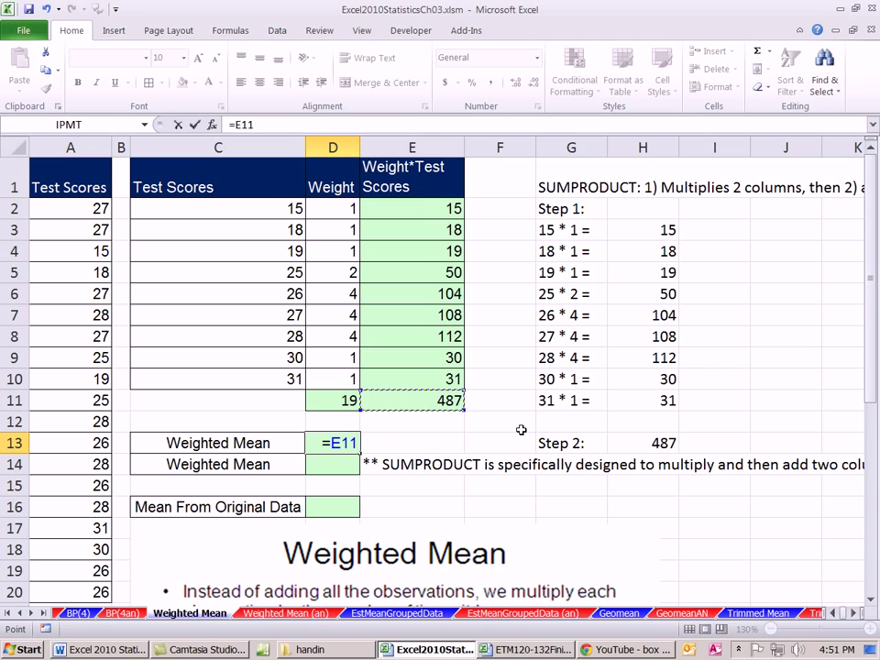
type("/")
left_click(337, 400)
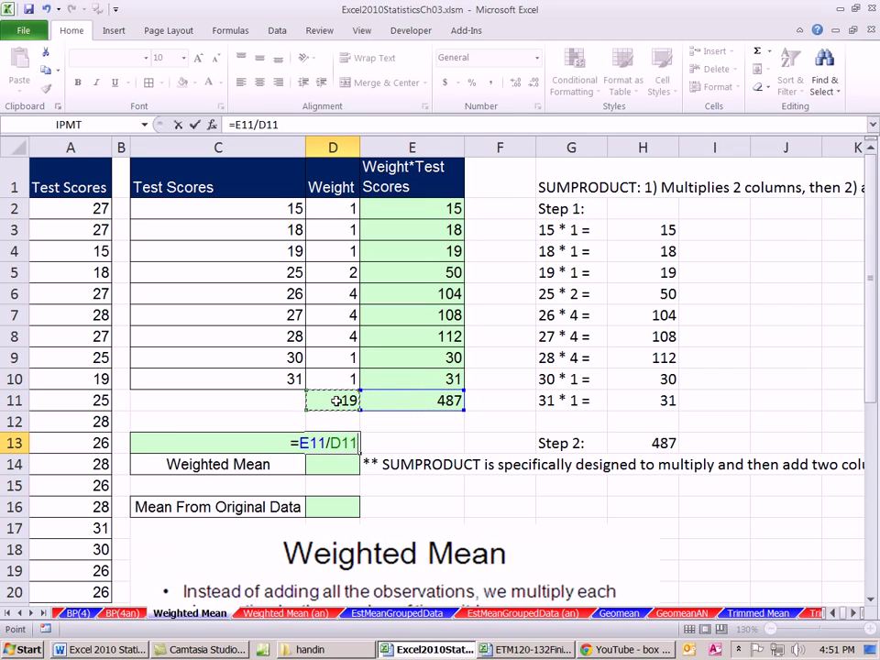
key("ctrl+Return")
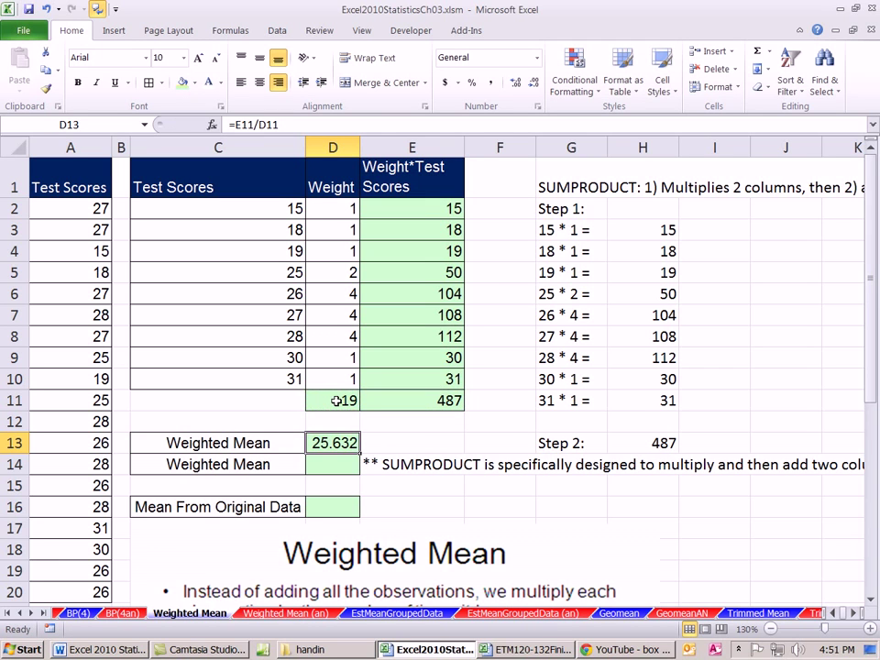
Inspect the cell references of the product formulas in E2:E10 and of the SUM formula in E11
left_click(337, 465)
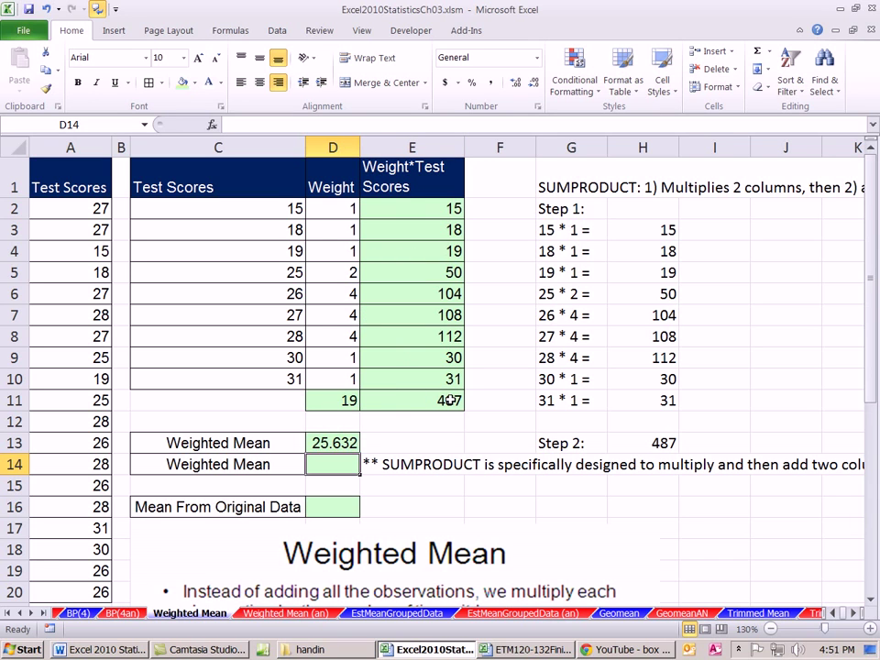
left_click(416, 210)
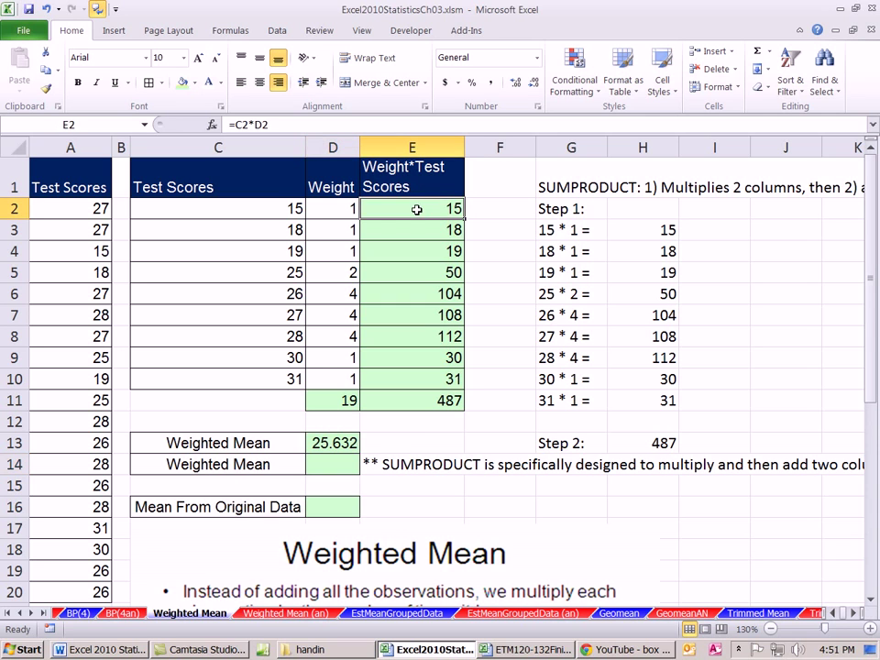
double_click(417, 209)
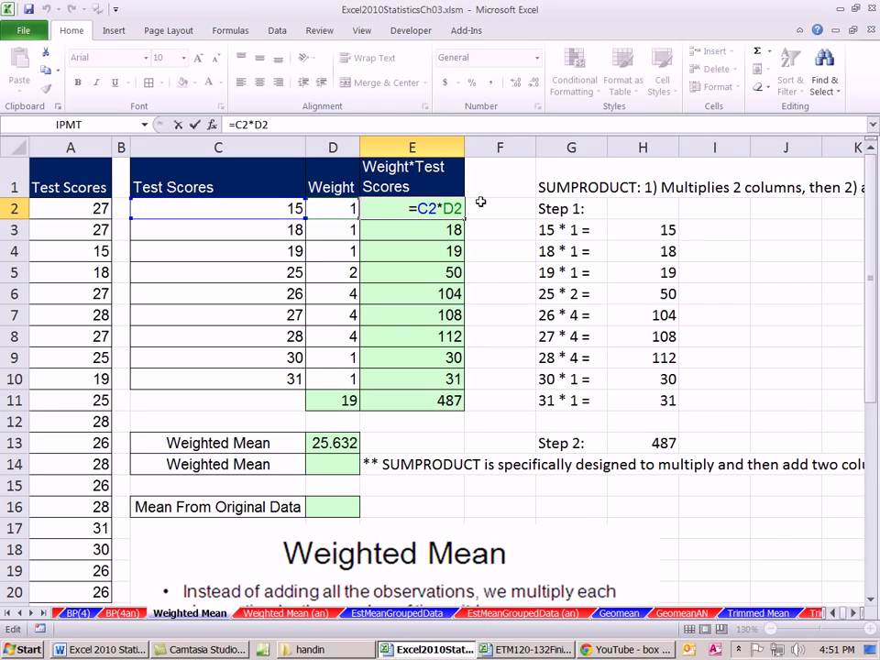
key("Return")
key("F2")
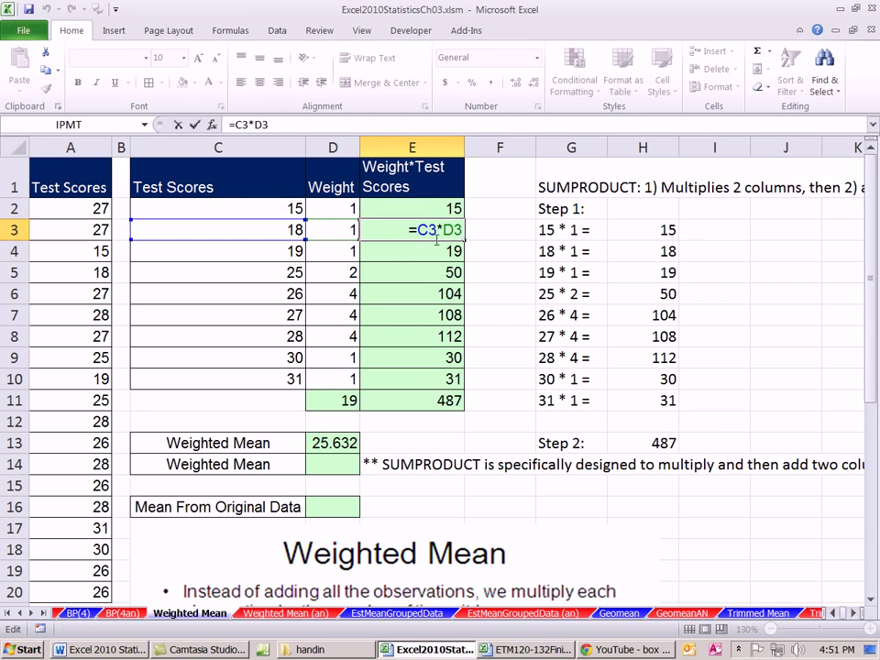
key("Return")
key("F2")
key("Return")
key("F2")
key("Return")
key("F2")
key("Return")
key("F2")
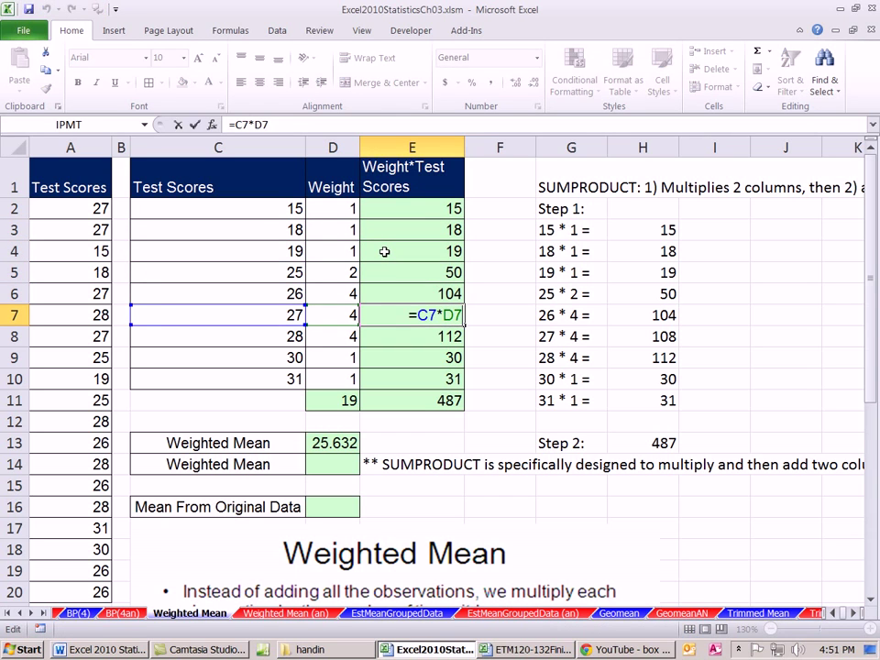
key("Return")
key("F2")
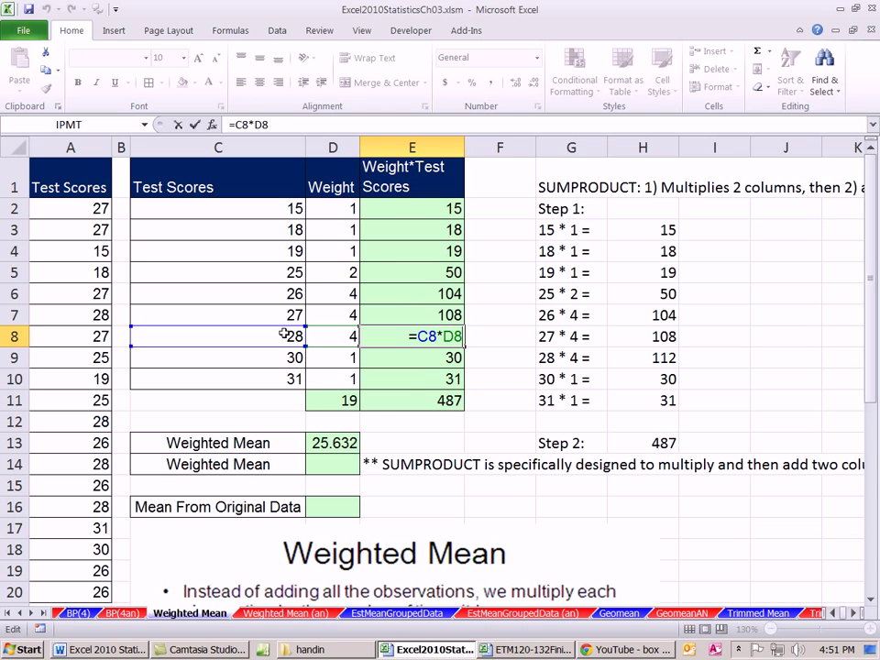
double_click(420, 376)
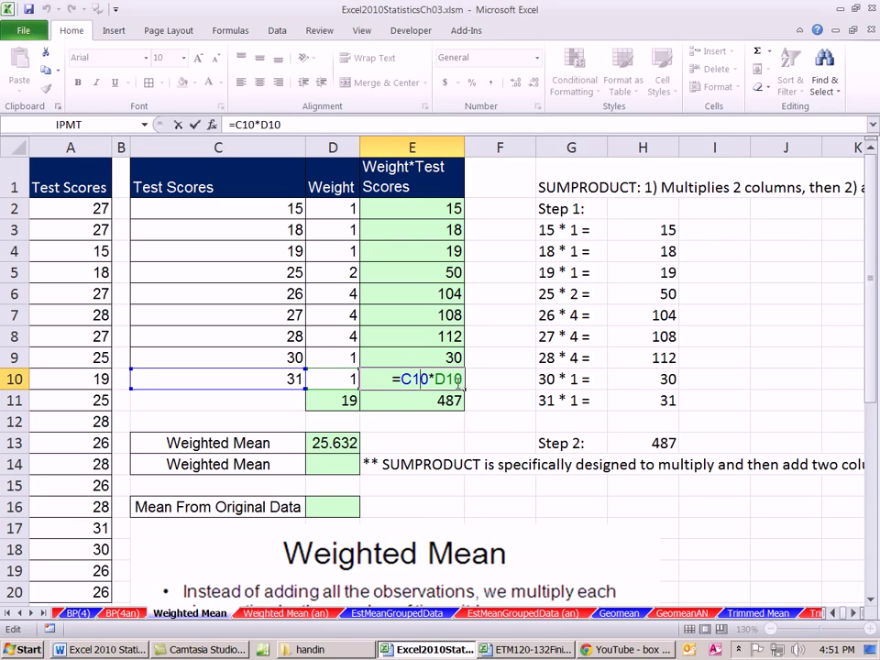
left_click(450, 399)
double_click(450, 399)
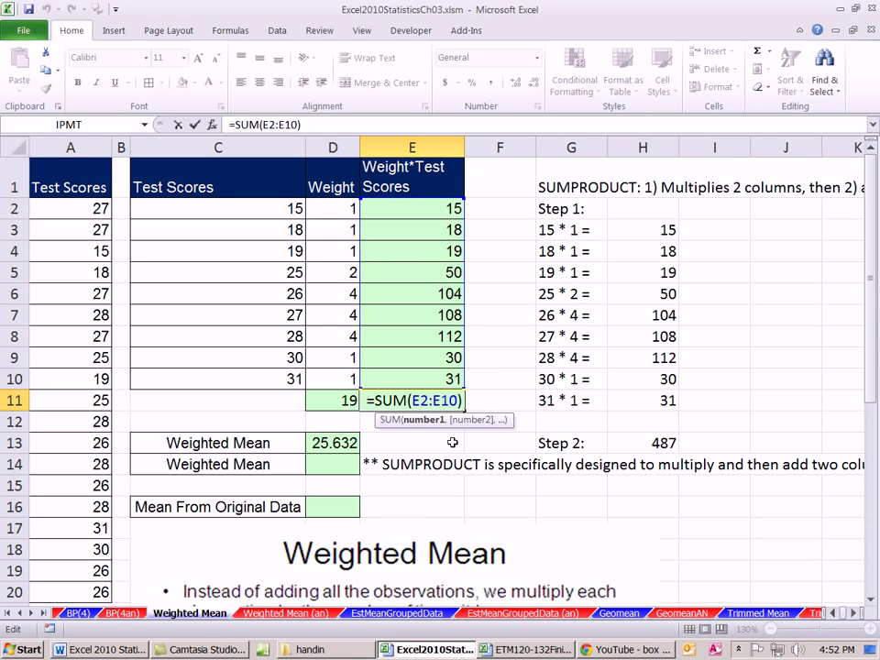
key("ctrl+Return")
Examine the score and weight ranges C2:D10 and the SUMPRODUCT illustration's Step 2 total in H13
left_click(345, 461)
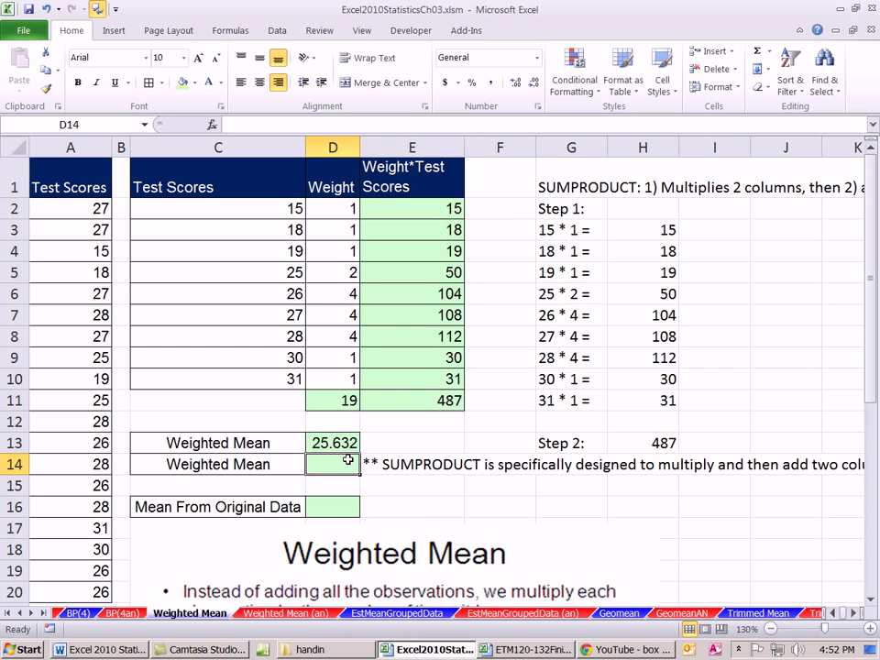
left_click_drag(273, 206, 348, 380)
left_click_drag(340, 203, 349, 377)
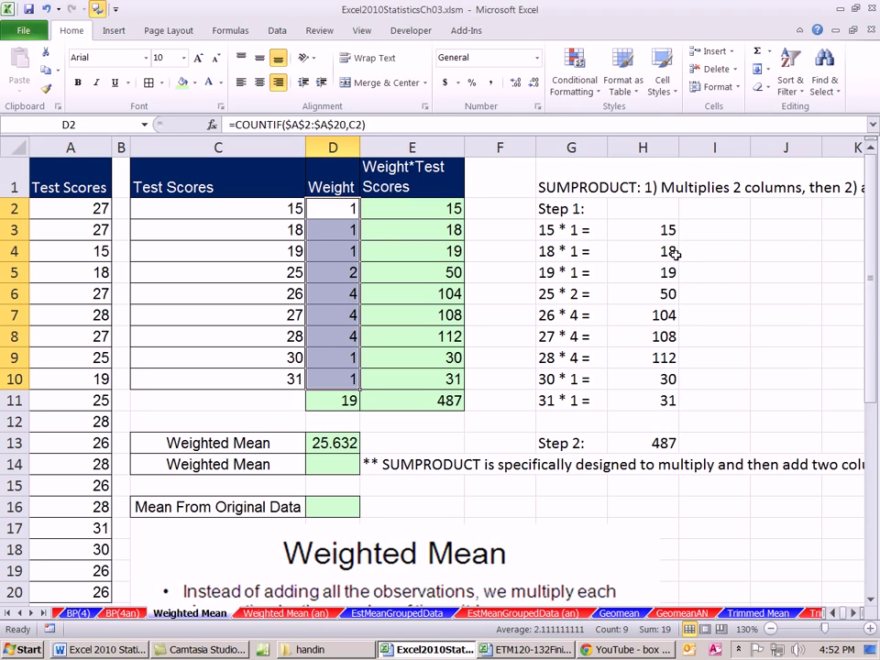
left_click(659, 449)
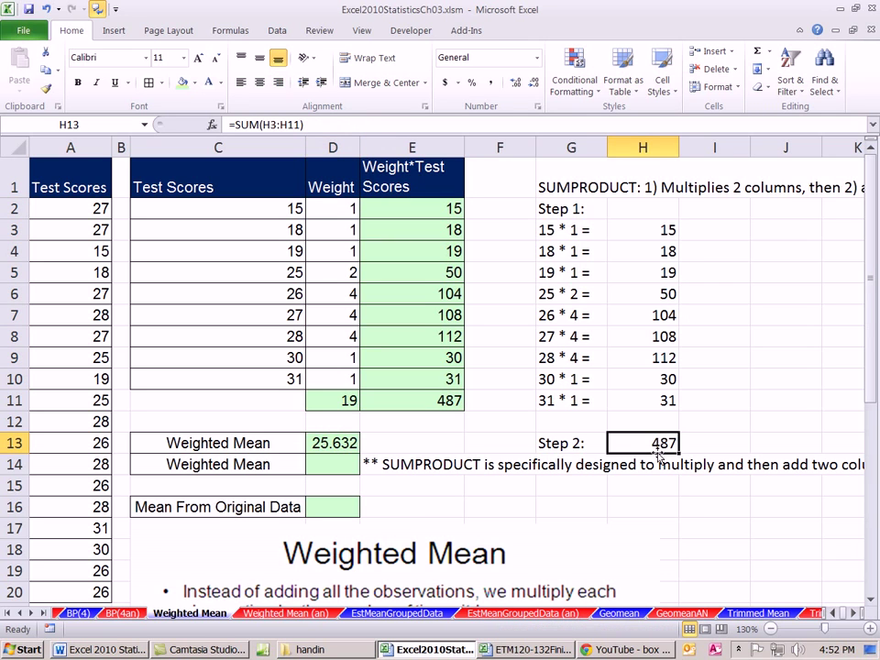
Enter =SUMPRODUCT(C2:C10,D2:D10) in D14 to multiply the scores by their weights and add the products
left_click(334, 464)
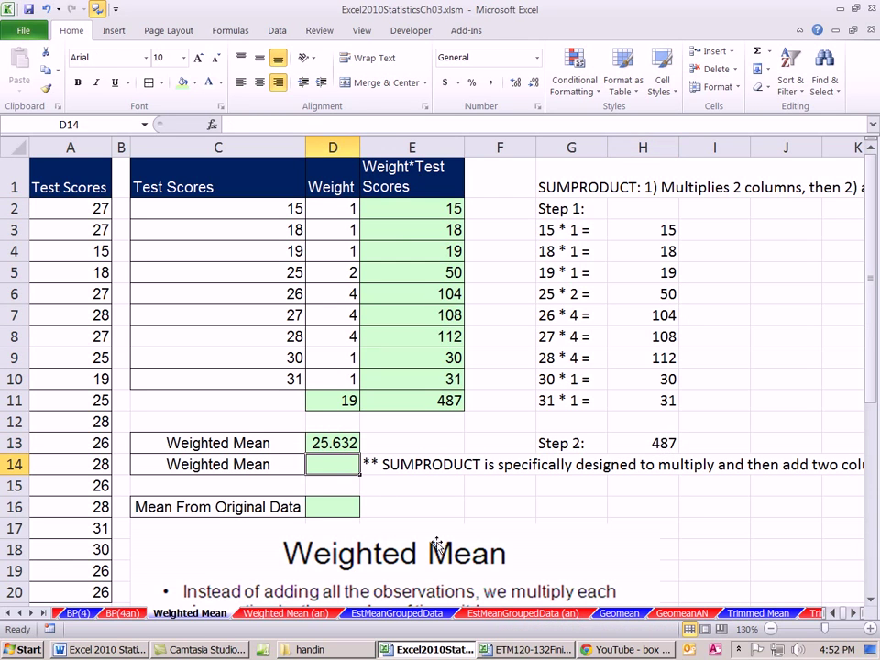
type("=sump")
key("Tab")
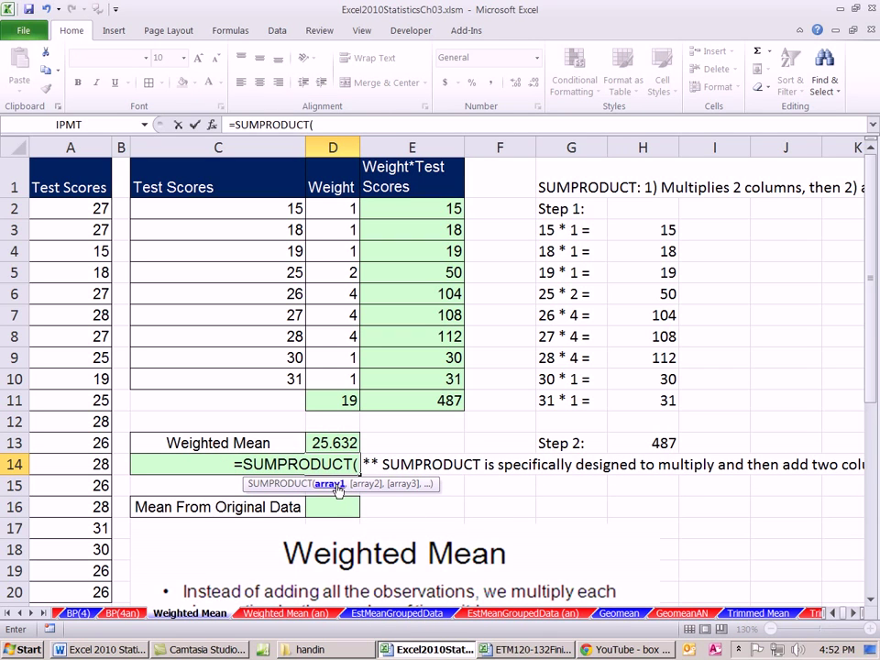
left_click_drag(272, 208, 263, 379)
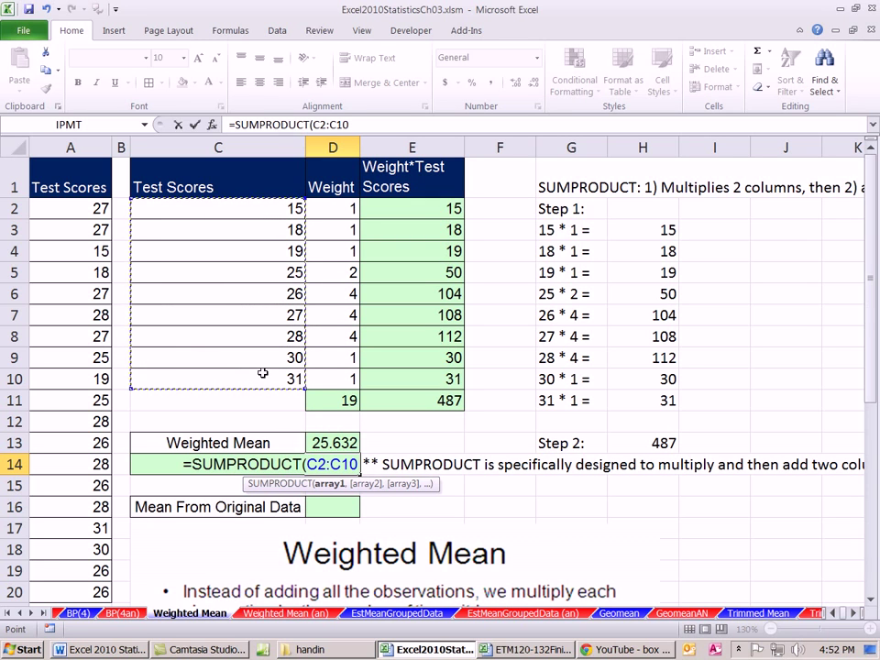
type(",")
left_click_drag(329, 203, 344, 376)
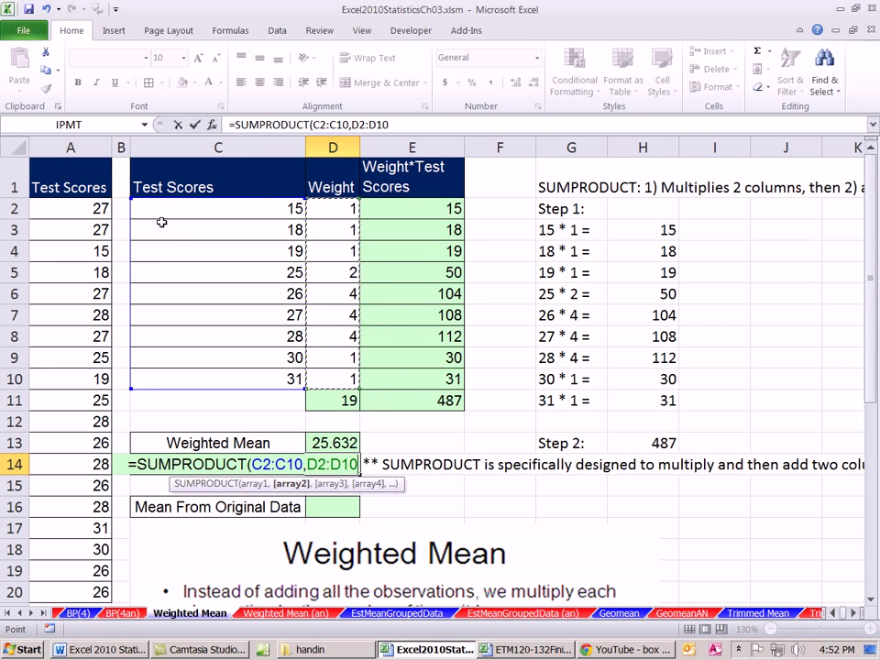
type(")")
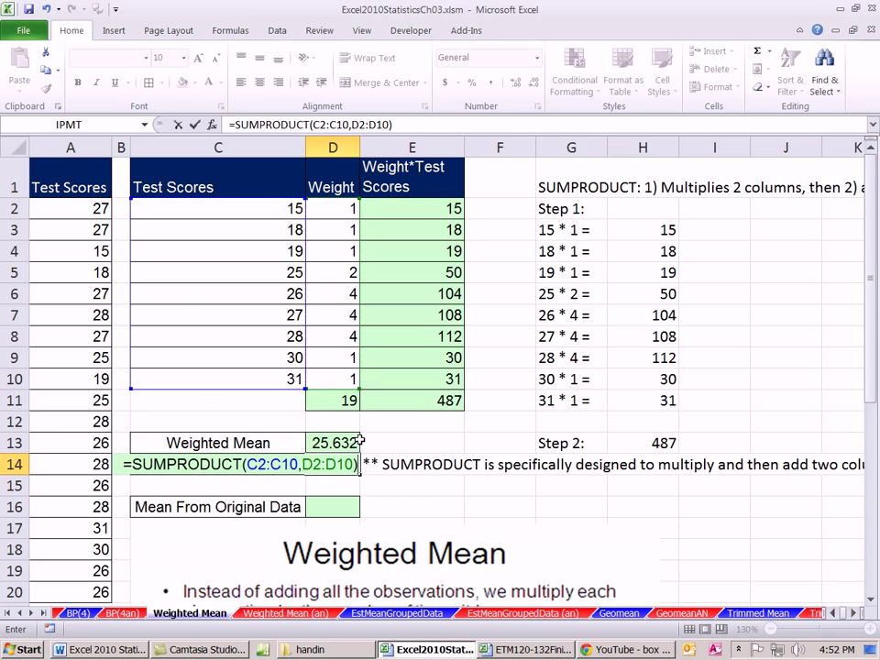
key("ctrl+Return")
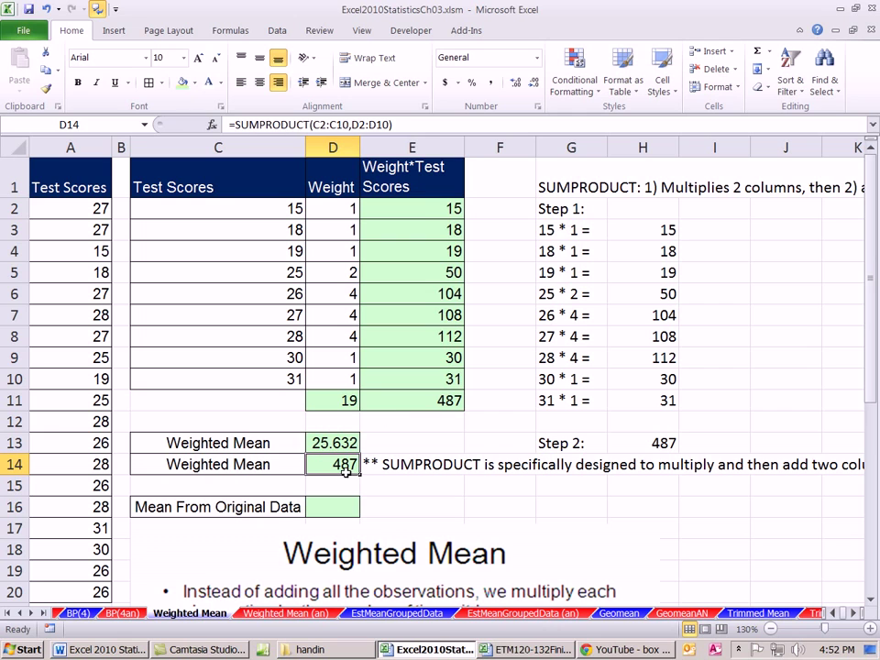
Extend the D14 formula to divide by the total weight, giving =SUMPRODUCT(C2:C10,D2:D10)/SUM(D2:D10)
left_click_drag(418, 204, 418, 401)
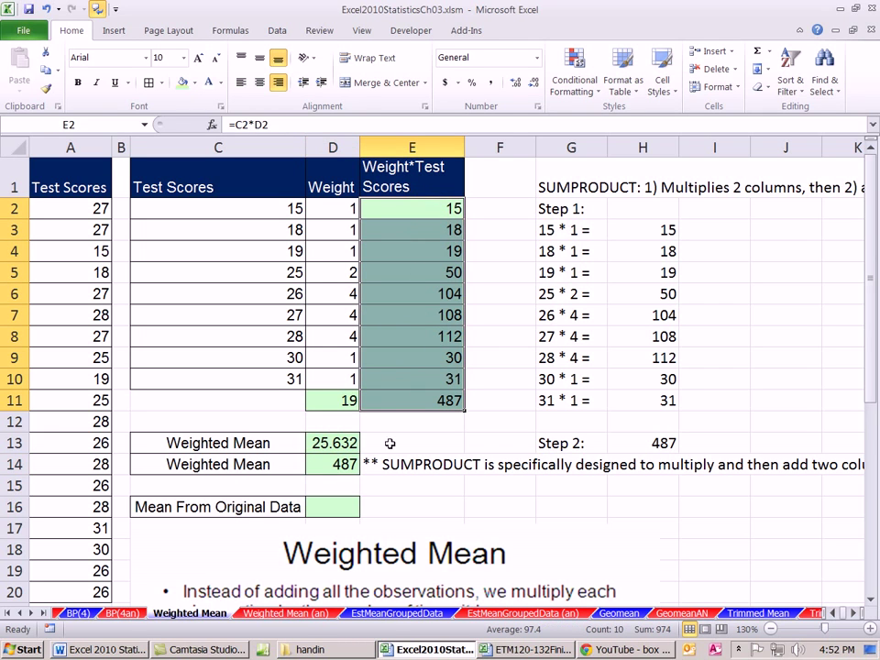
left_click(341, 466)
double_click(354, 465)
left_click(359, 466)
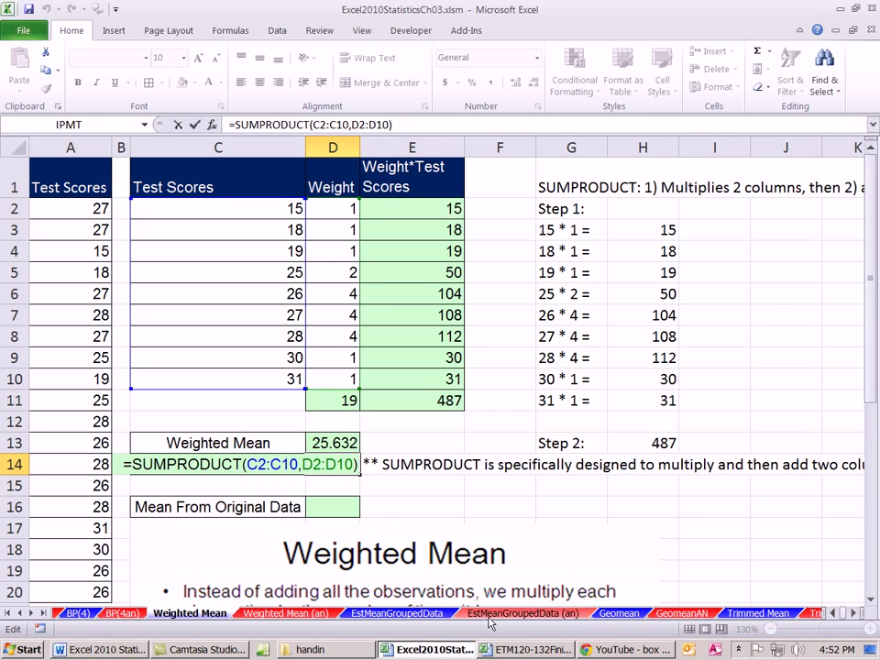
type("/sum")
key("Tab")
left_click_drag(346, 209, 365, 382)
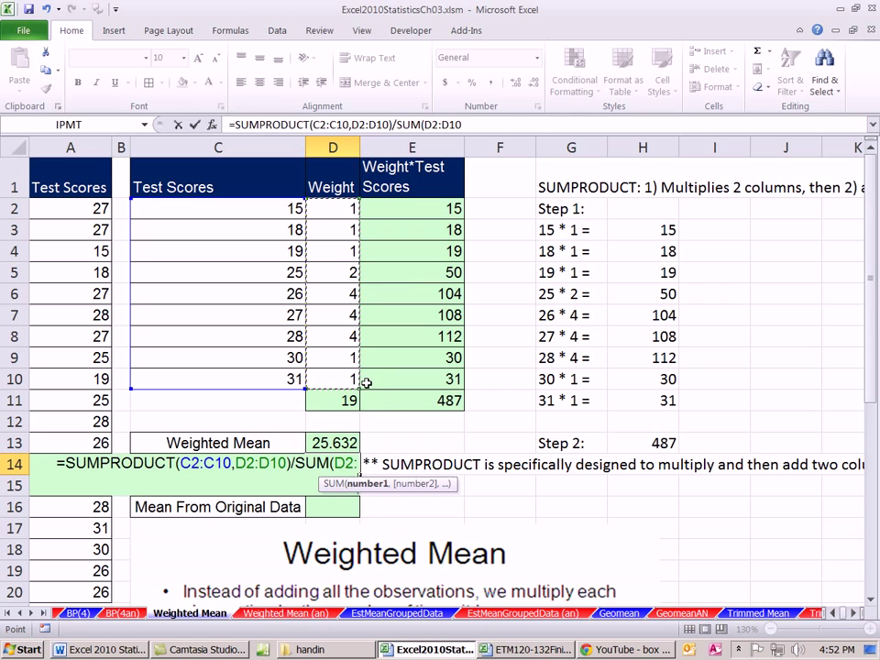
type(")")
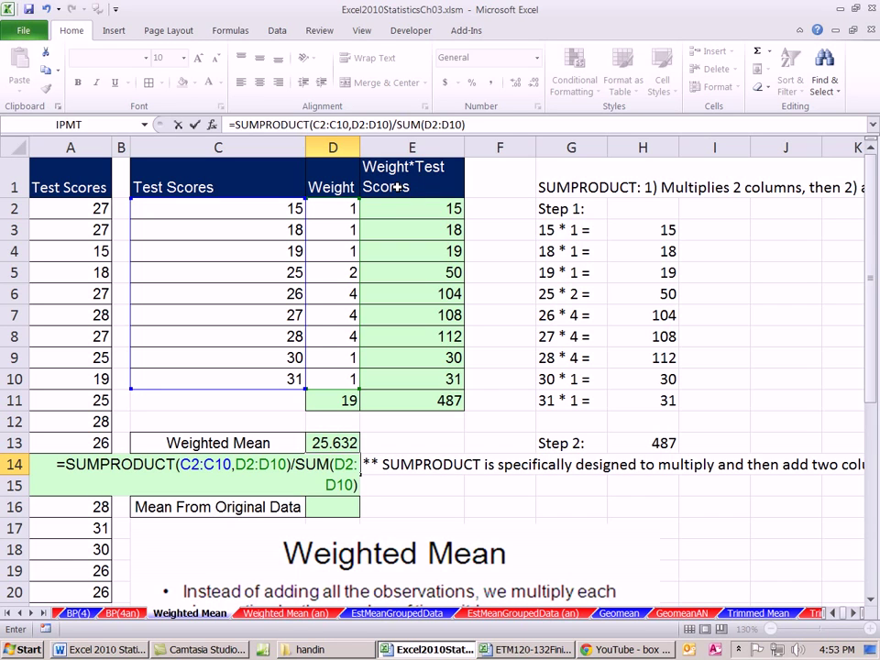
key("ctrl+Return")
Widen column D to show more decimals of the weighted means and review the formula in D14
left_click_drag(359, 146, 406, 153)
double_click(372, 463)
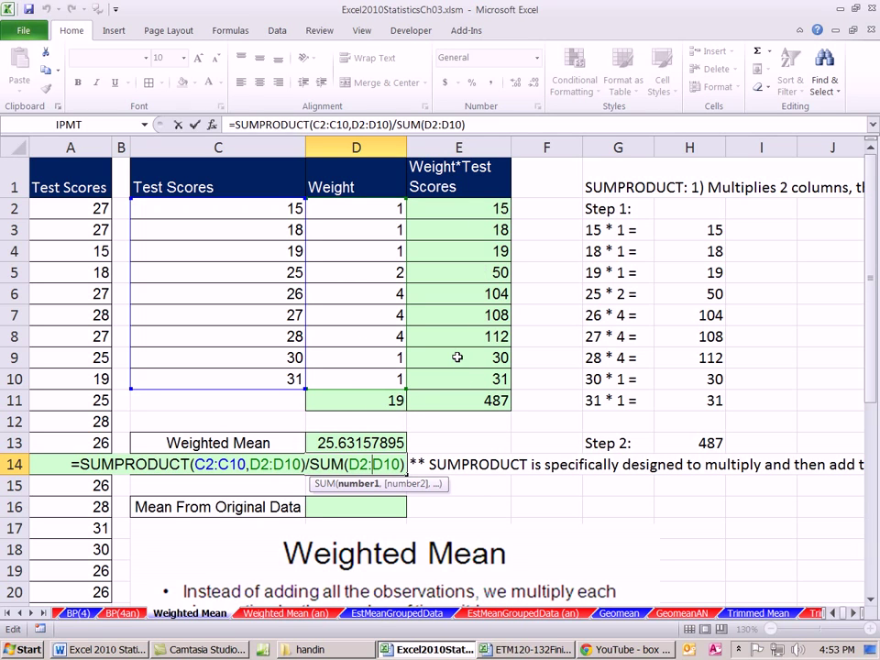
key("ctrl+Return")
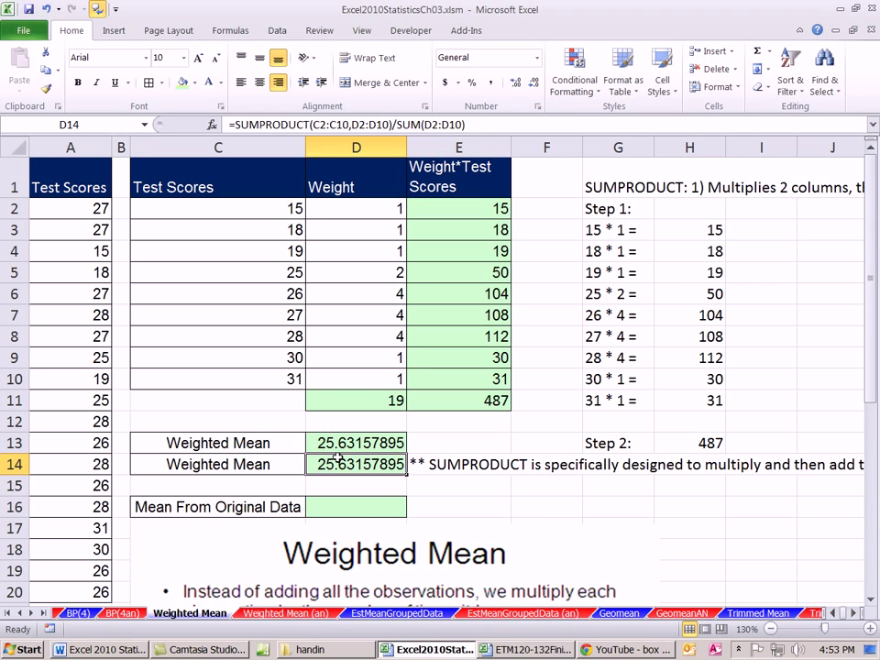
Calculate the mean of the original test scores in D16 with =AVERAGE(A2:A20)
left_click(363, 507)
type("=aver")
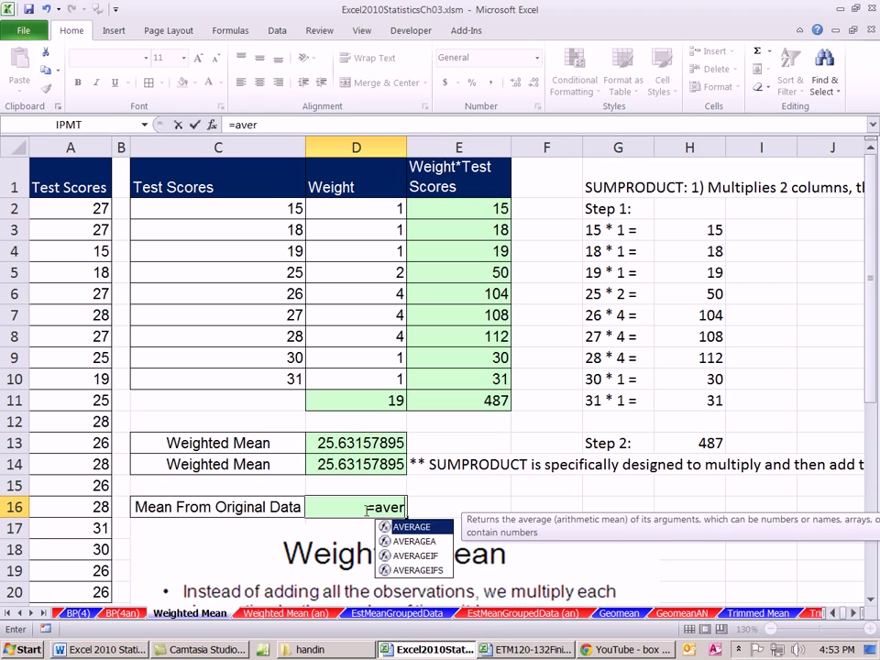
key("Tab")
left_click_drag(96, 208, 98, 592)
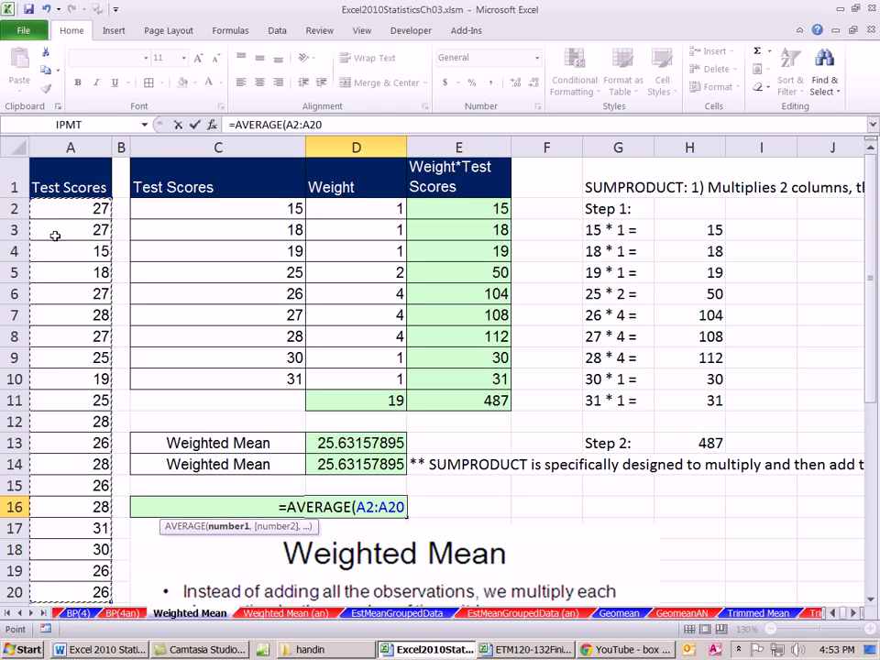
key("ctrl+Return")
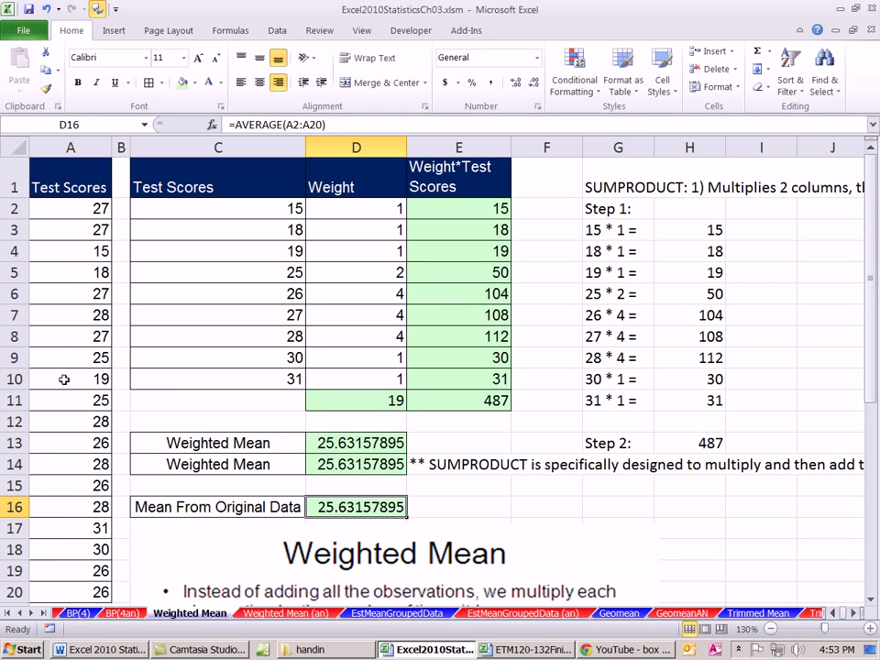
Examine the test scores in C3:C5 and the COUNTIF weight formulas in D4 and D5
left_click(287, 229)
left_click(272, 250)
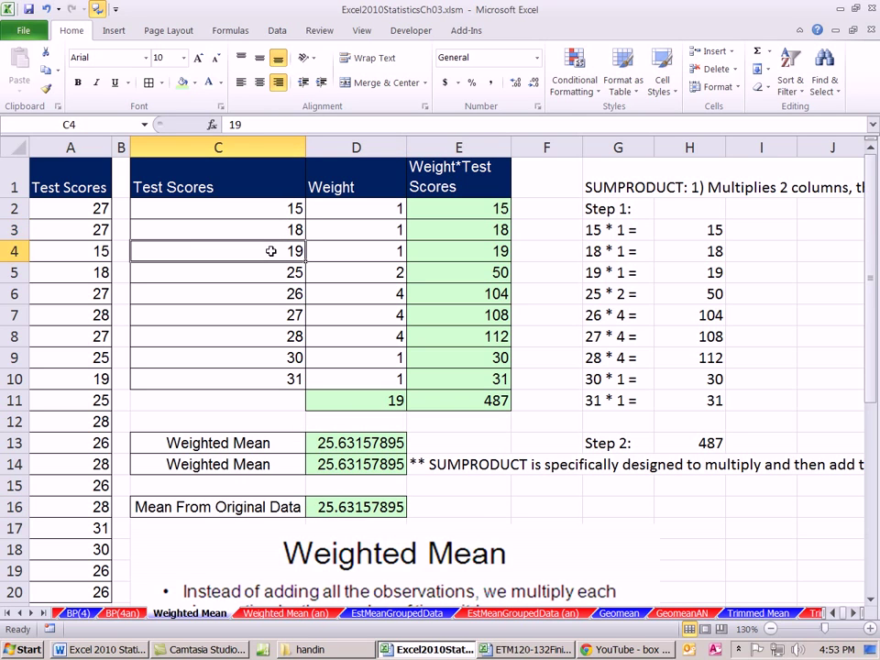
left_click(341, 253)
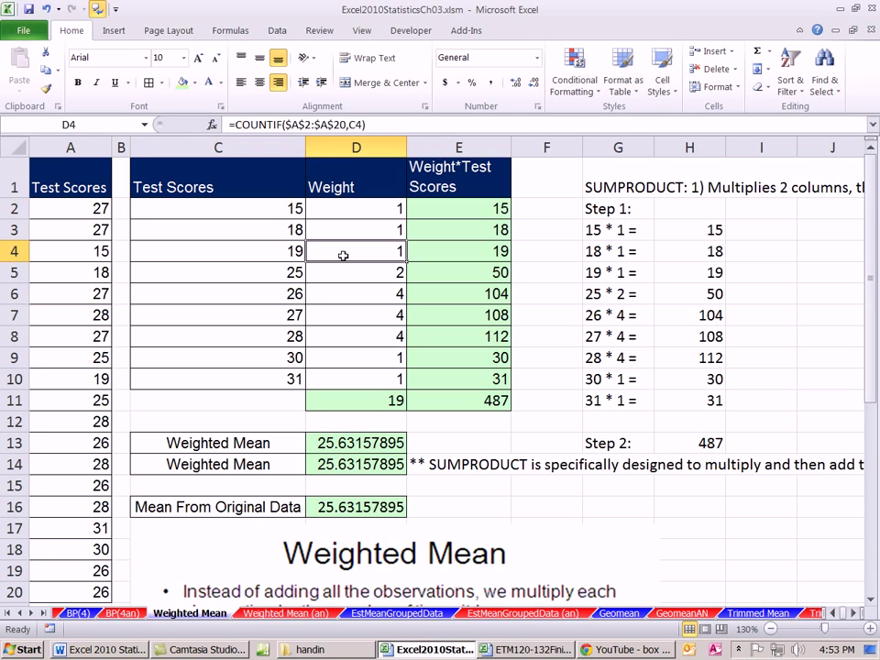
left_click(291, 273)
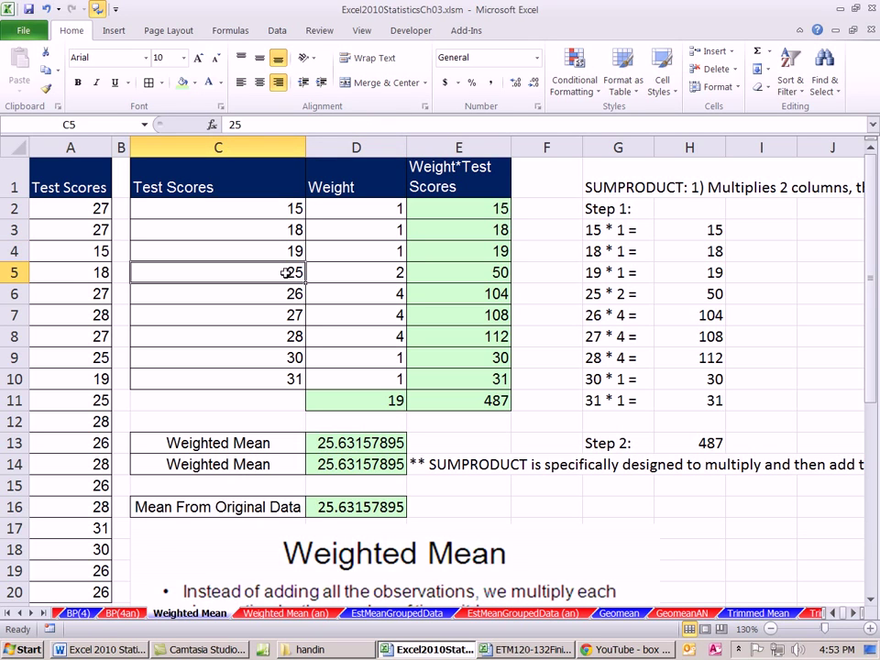
left_click(346, 273)
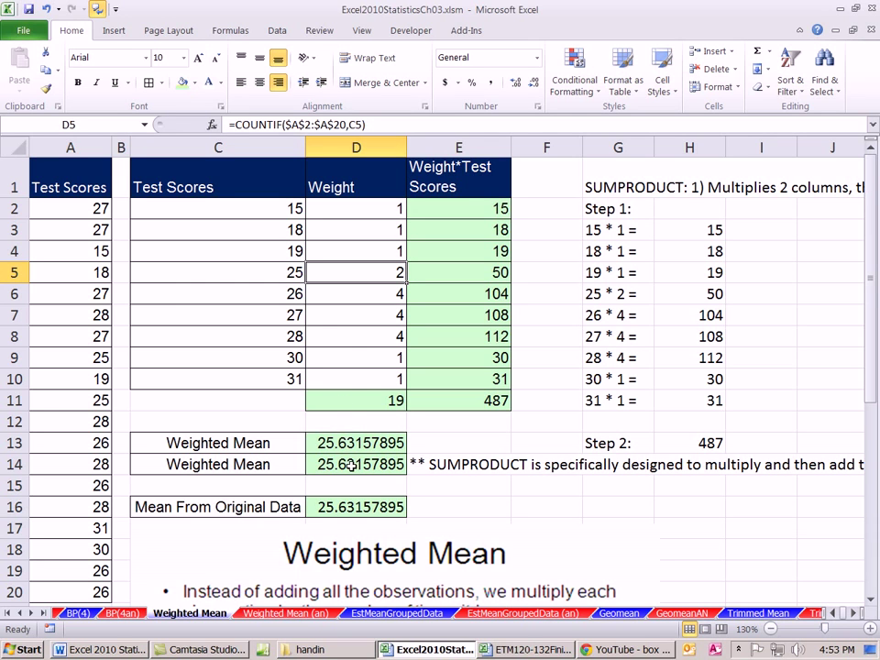
Open the EstMeanGroupedData sheet and examine the age classes in E3:E6 and their frequencies in F3:F6
left_click(380, 623)
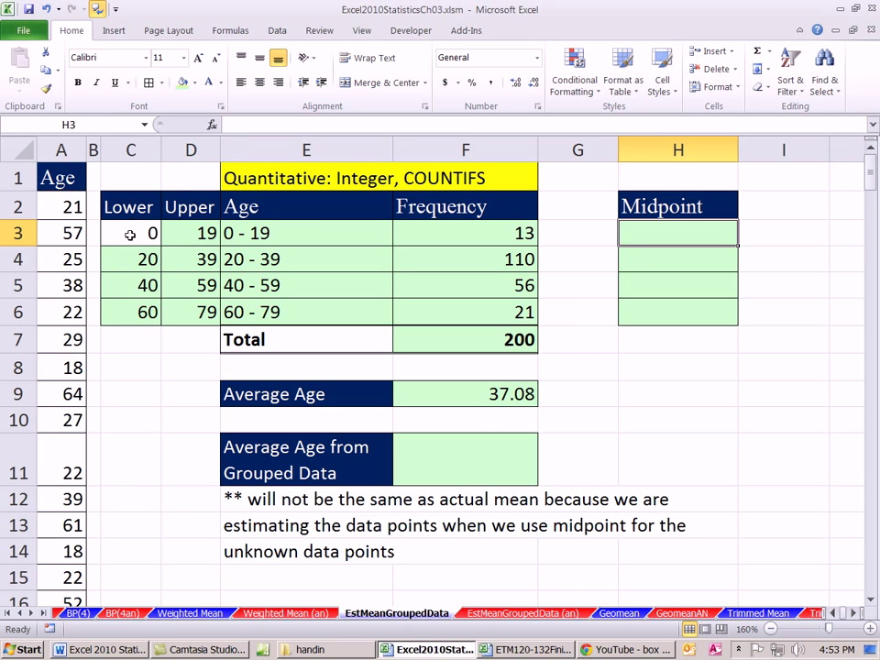
left_click(273, 240)
left_click(273, 266)
left_click(277, 291)
left_click(281, 307)
left_click(463, 238)
left_click(493, 262)
left_click(502, 290)
left_click(493, 314)
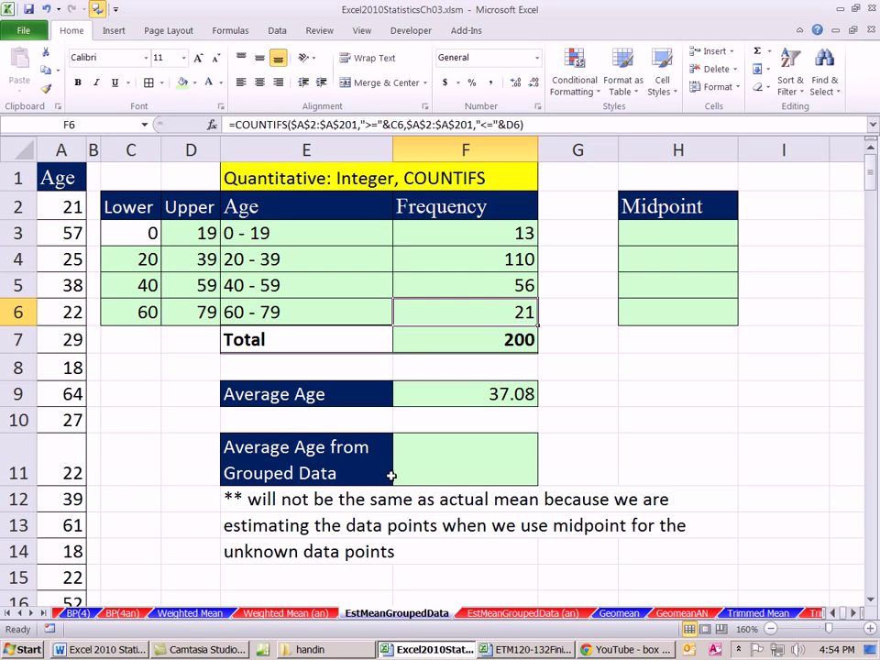
Inspect the first age class label, the lower and upper limits in C4:D5, and the first class's frequency formula
left_click(356, 238)
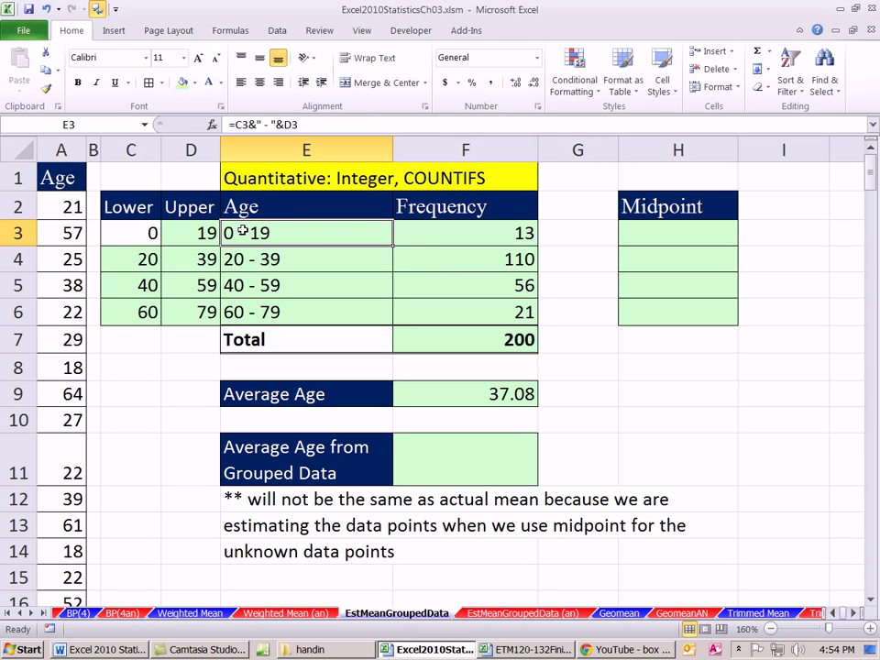
left_click(144, 259)
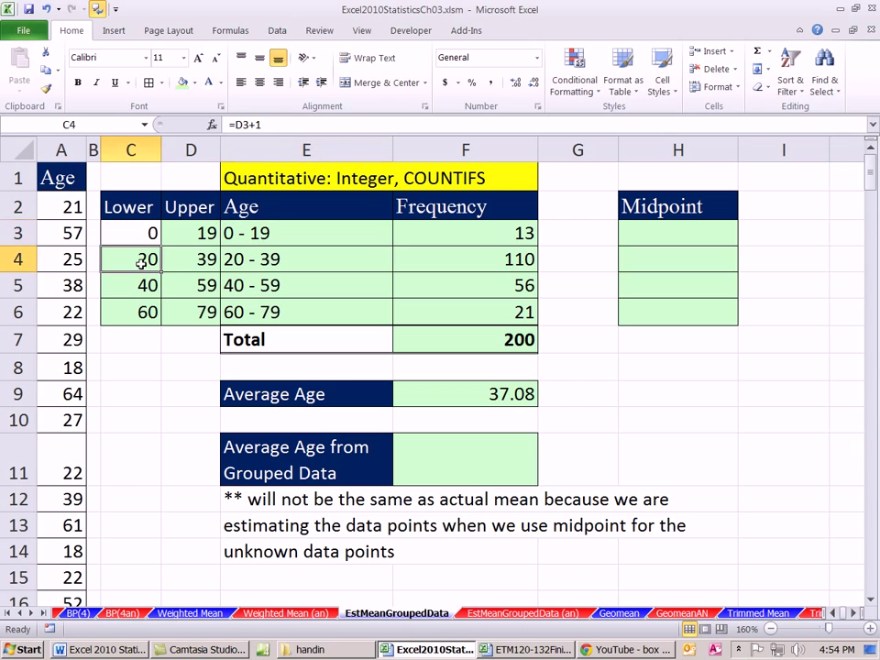
left_click(191, 258)
left_click(149, 287)
left_click(191, 286)
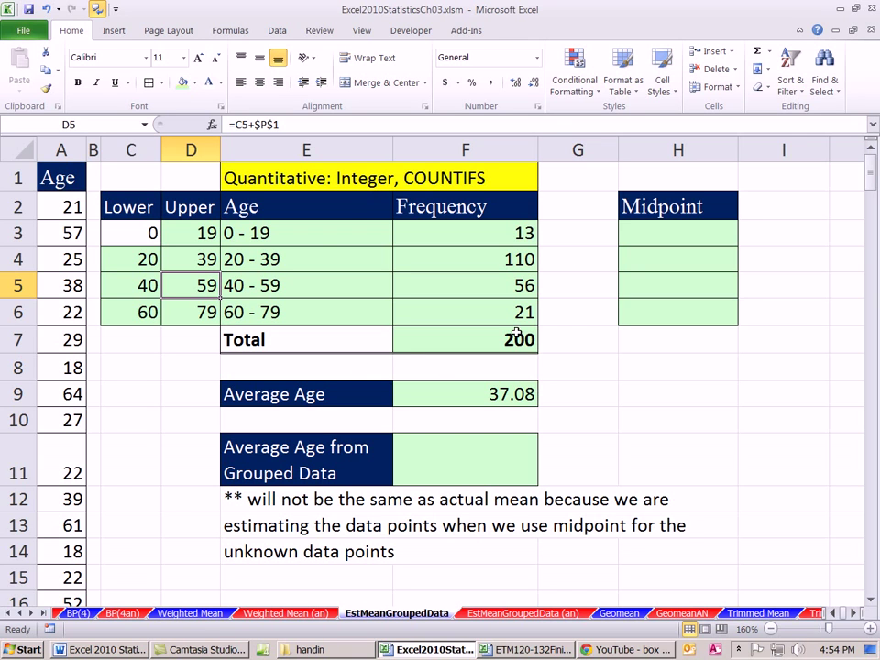
left_click(654, 235)
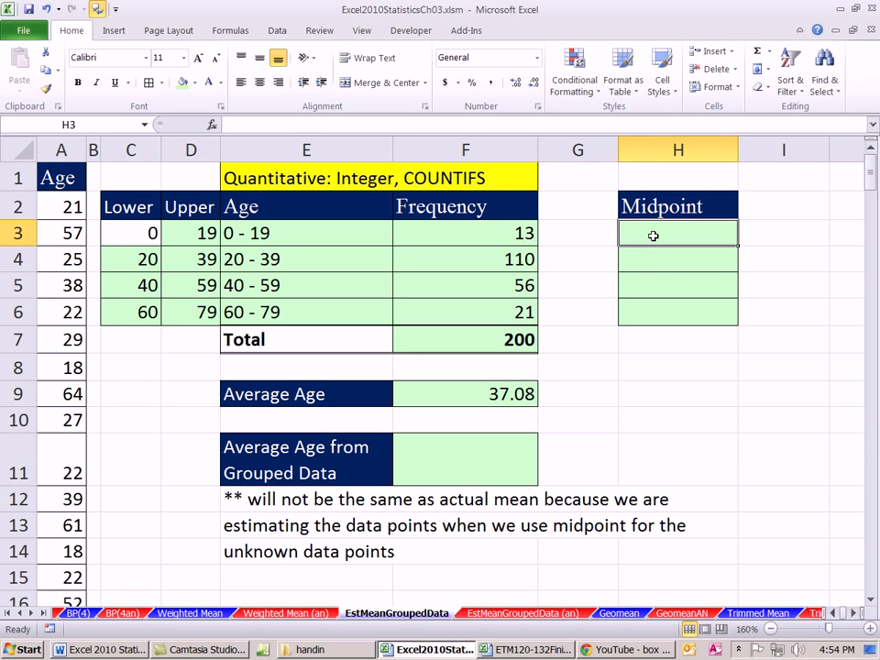
left_click(409, 247)
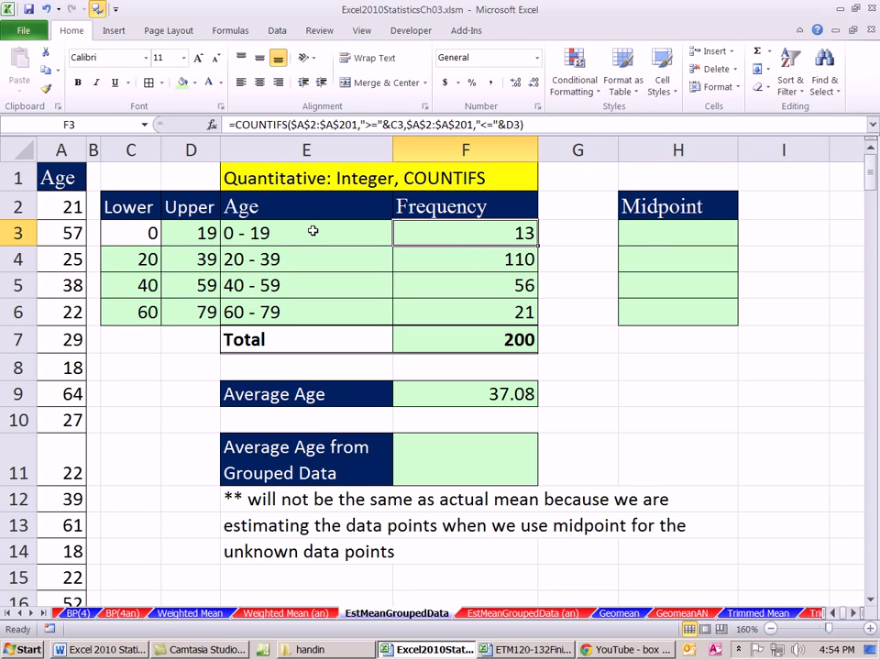
Calculate the first class midpoint in H3 with =AVERAGE(C3:D3) and fill the formula down to H6
left_click(650, 243)
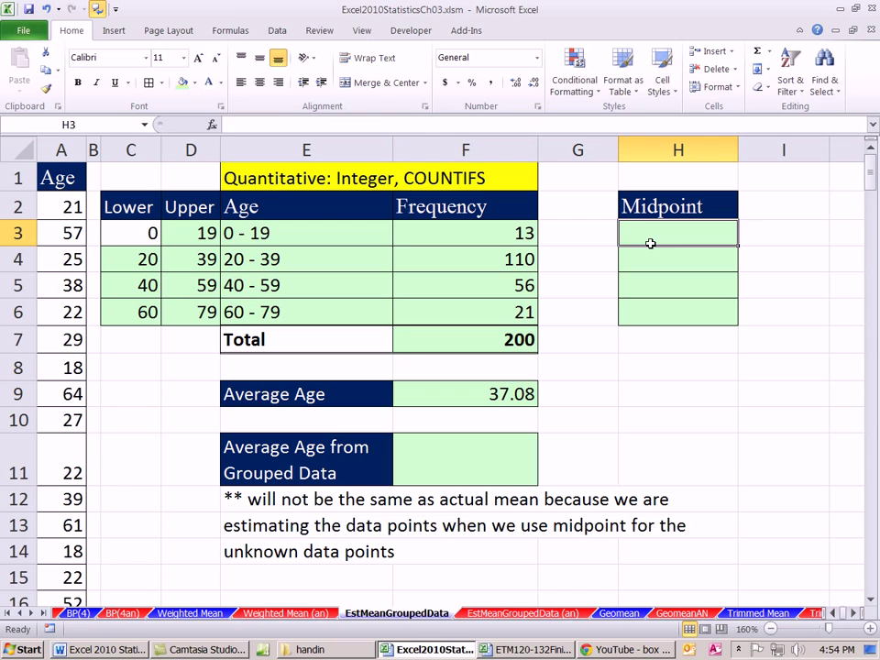
type("=")
left_click(136, 232)
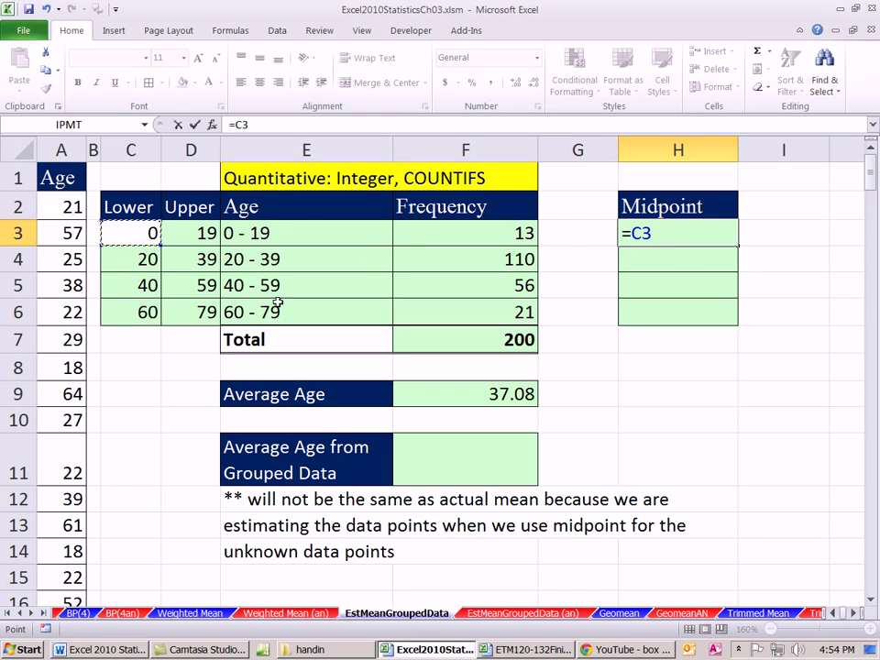
double_click(633, 234)
type("aver")
key("Tab")
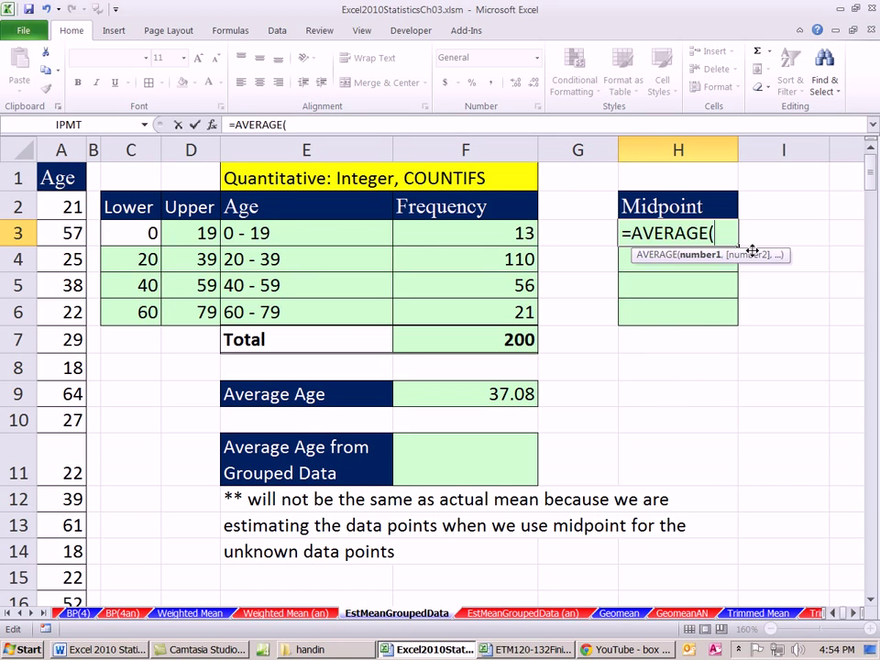
left_click_drag(128, 236, 177, 228)
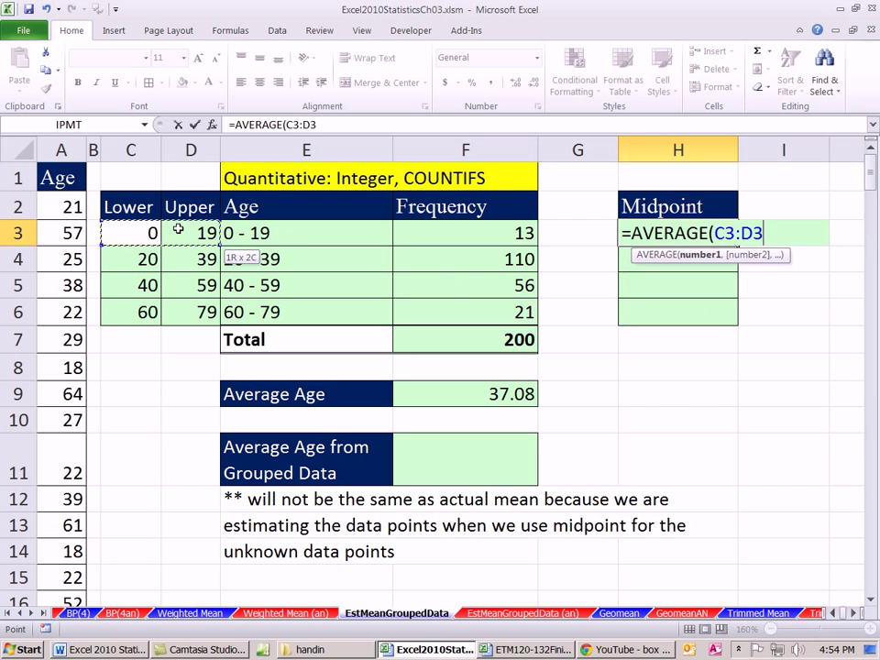
key("ctrl+Return")
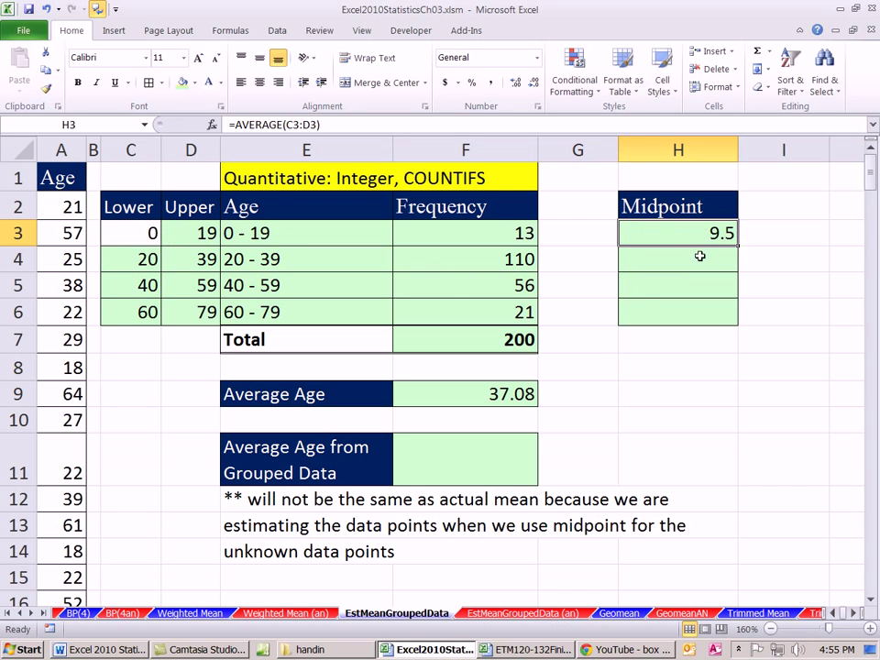
left_click_drag(740, 244, 740, 317)
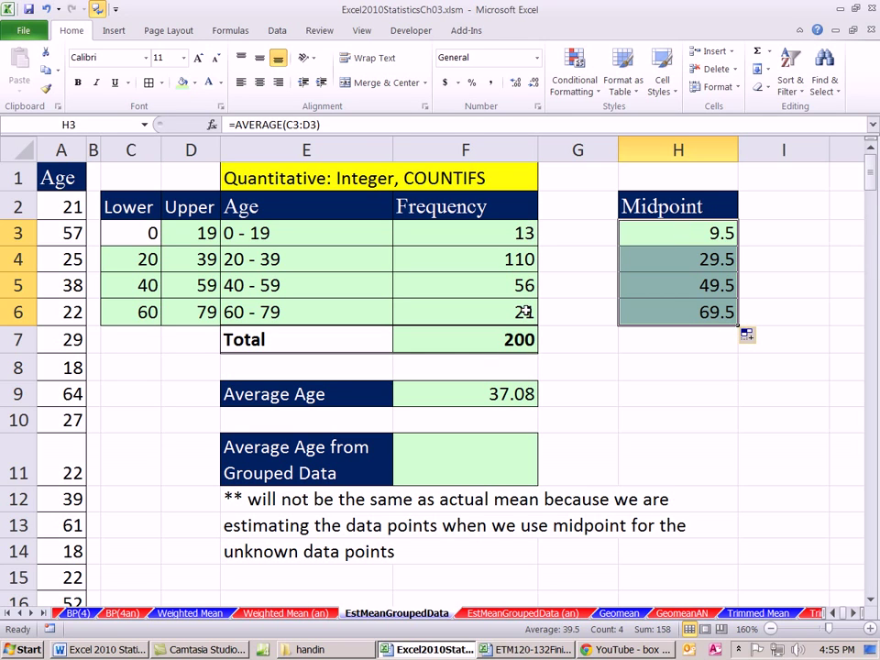
Calculate the estimated average age from grouped data in F11 with =SUMPRODUCT(F3:F6,H3:H6)/F7
left_click(504, 462)
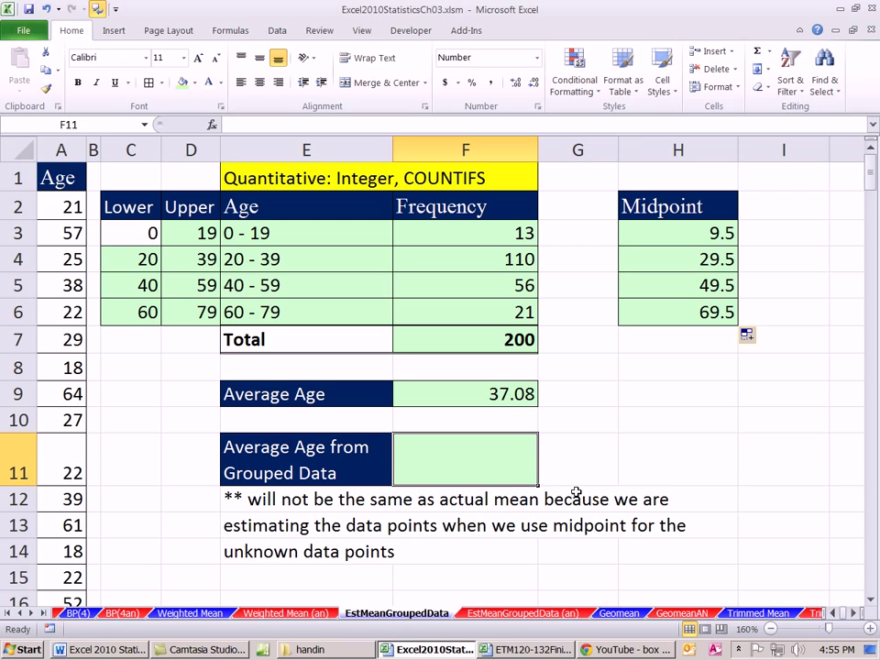
type("=sump")
key("Tab")
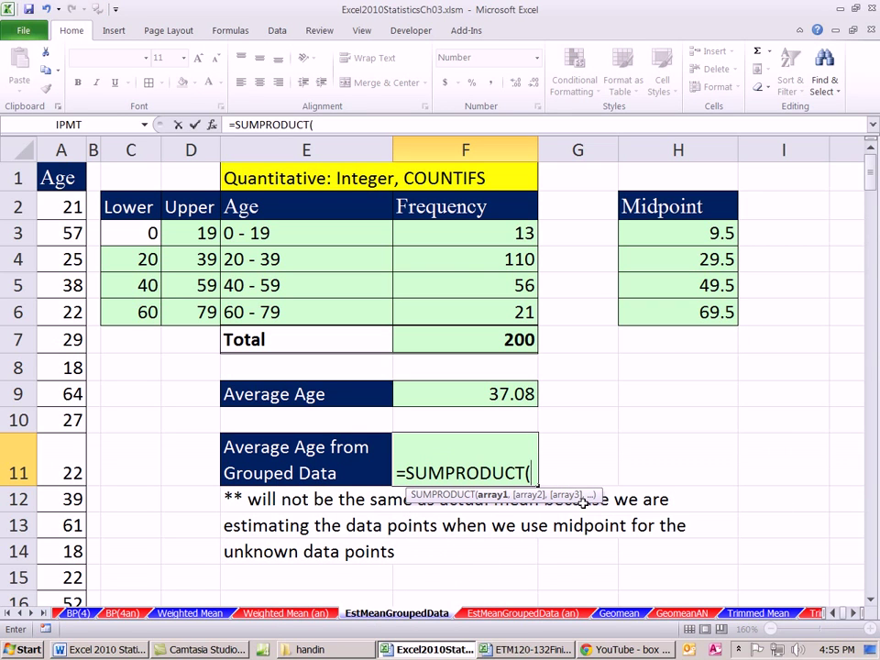
left_click_drag(491, 232, 501, 312)
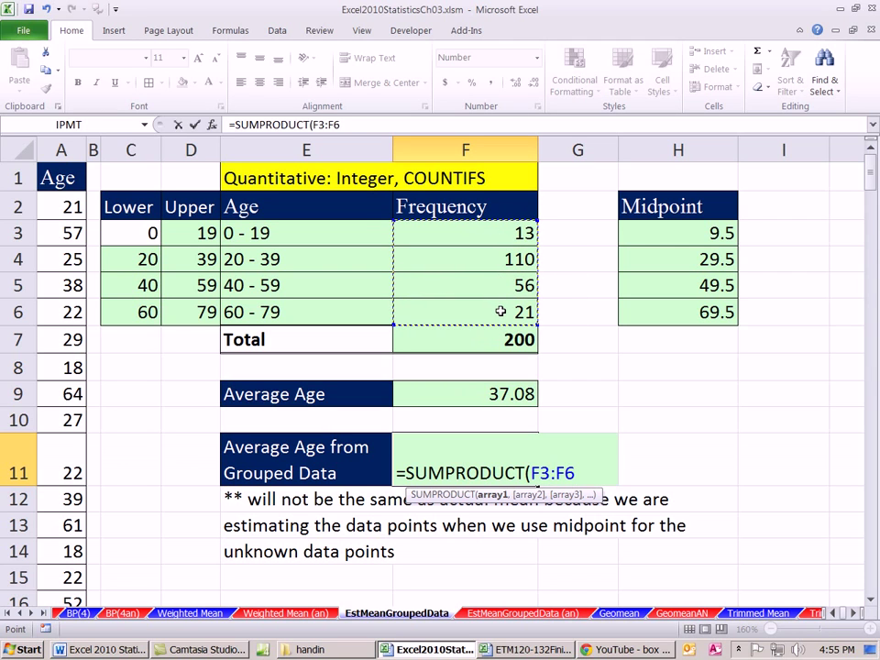
type(",")
left_click_drag(686, 224, 674, 316)
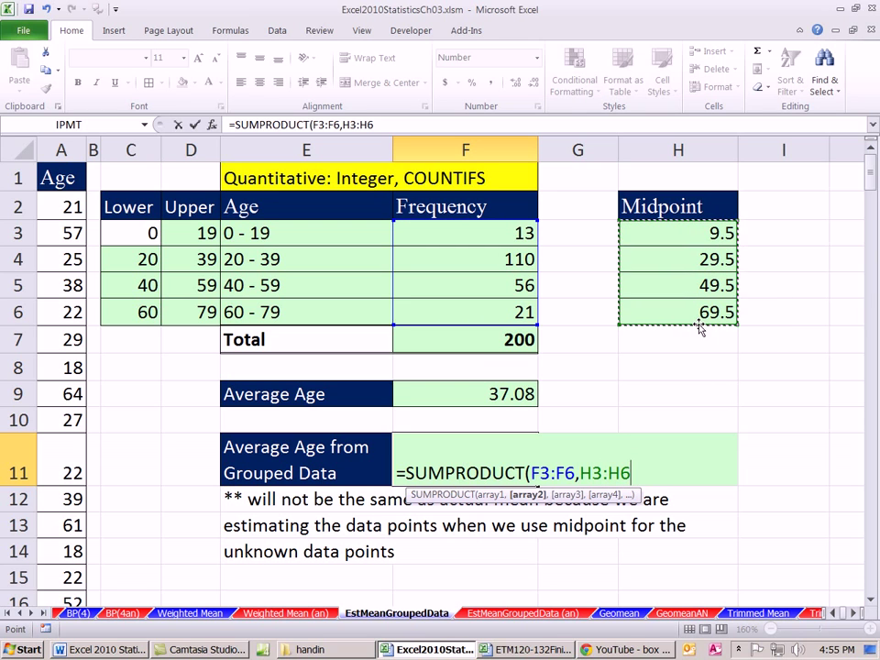
type(")")
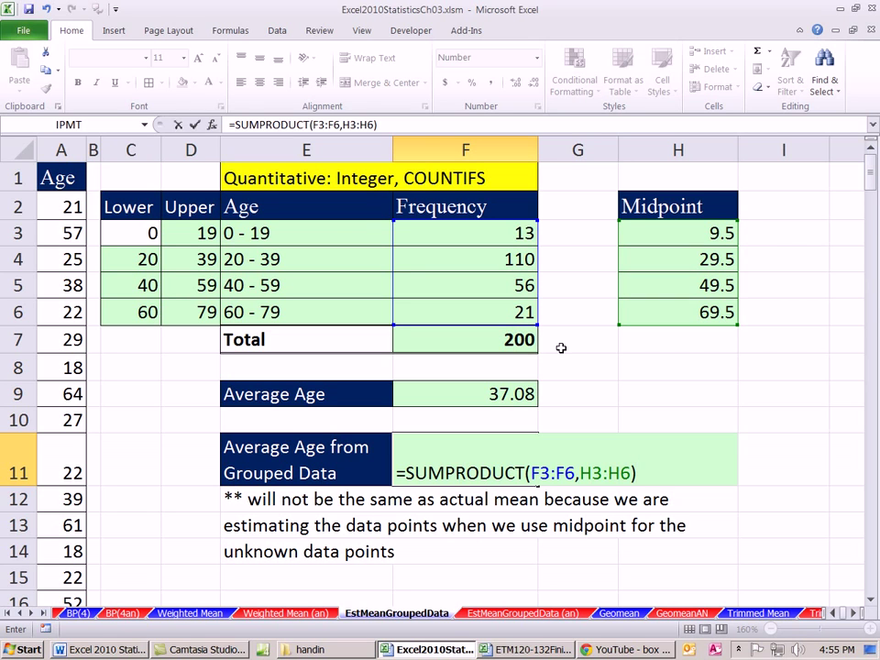
type("/")
left_click(498, 339)
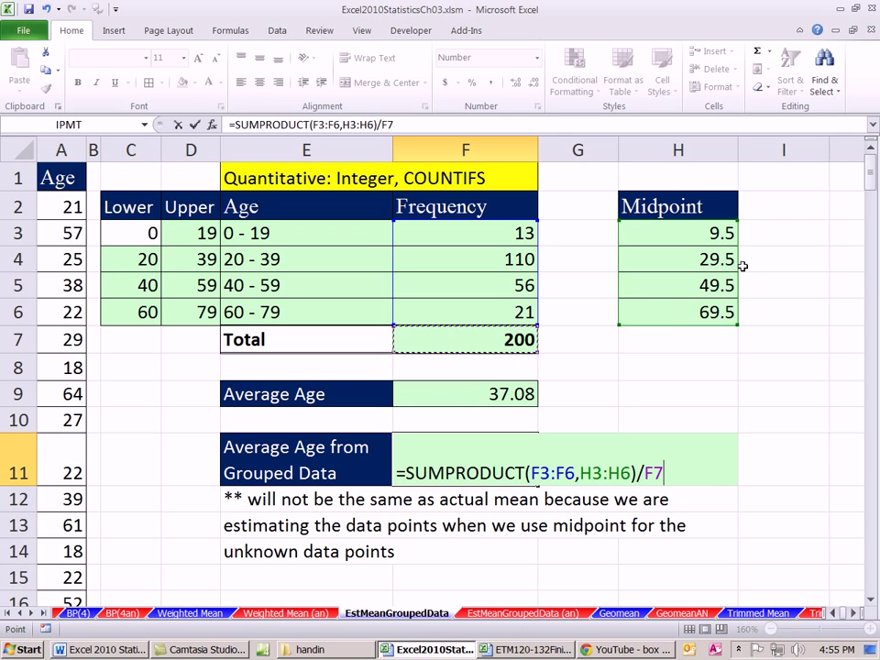
key("ctrl+Return")
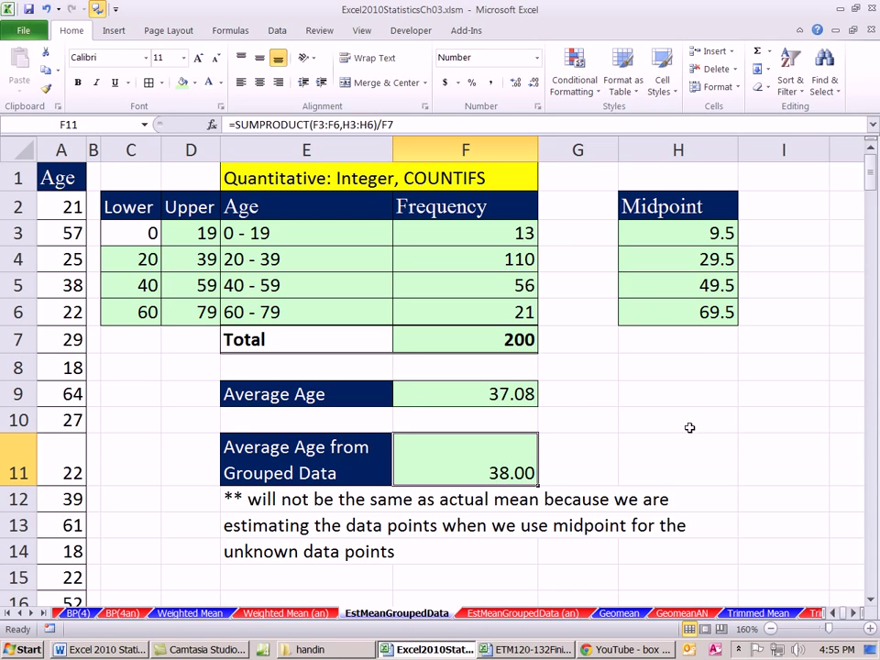
Open the Geomean sheet and examine the yearly percentage changes in A3:A11 and the geometric mean definition below the tables
left_click(620, 614)
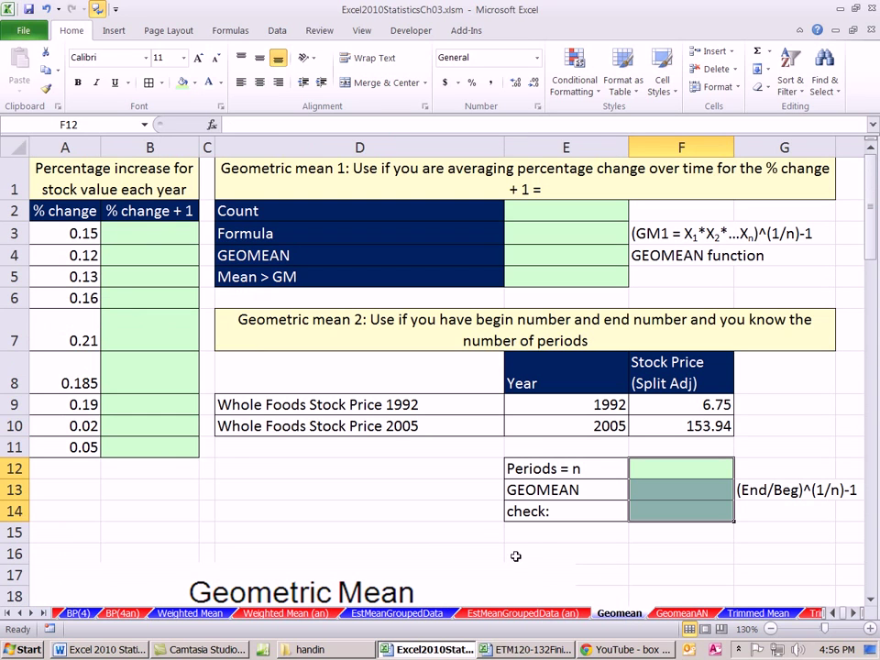
left_click(238, 498)
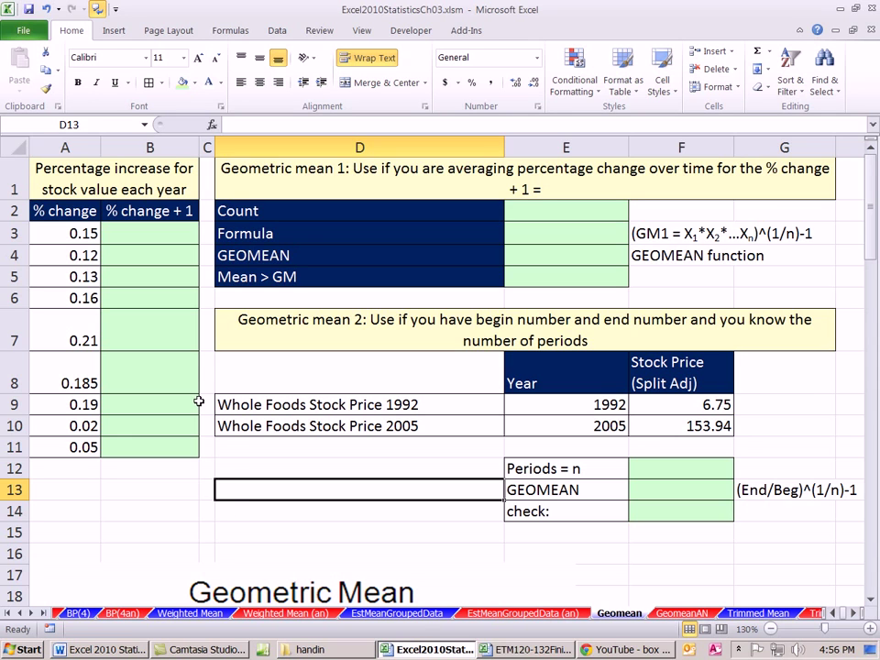
left_click(71, 233)
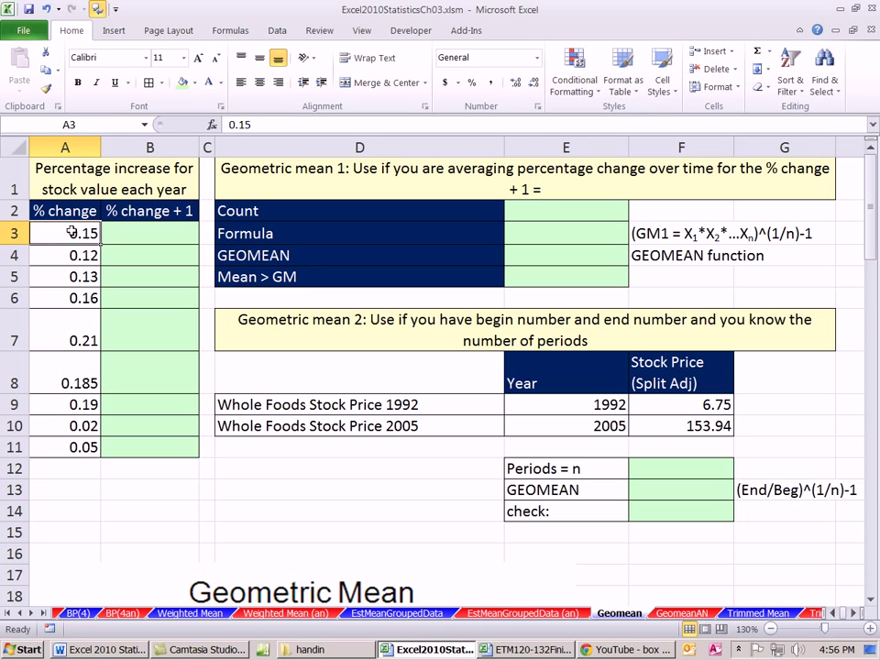
left_click_drag(71, 233, 95, 447)
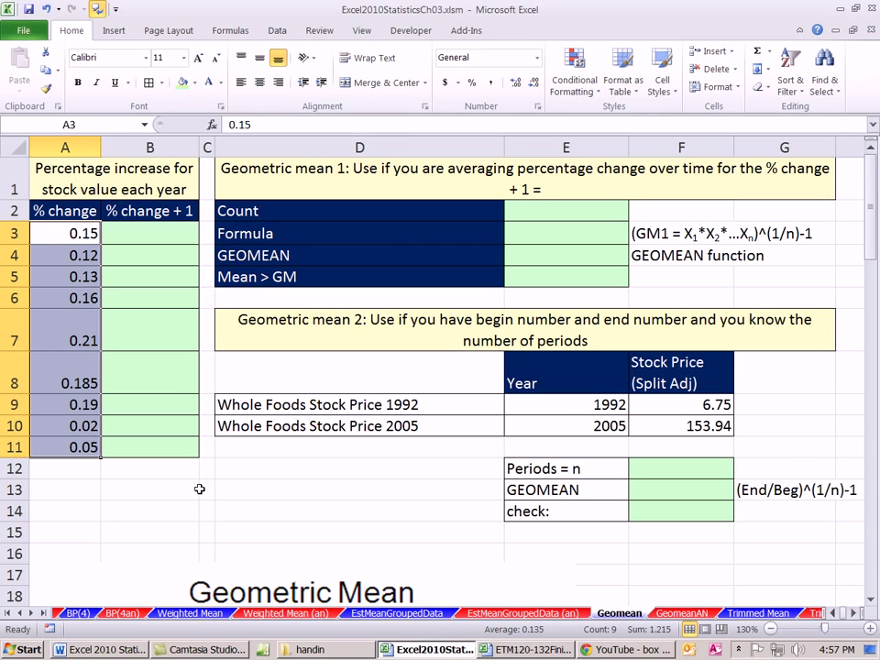
left_click_drag(69, 233, 74, 447)
scroll(451, 470, "down", 2)
scroll(451, 470, "down", 1)
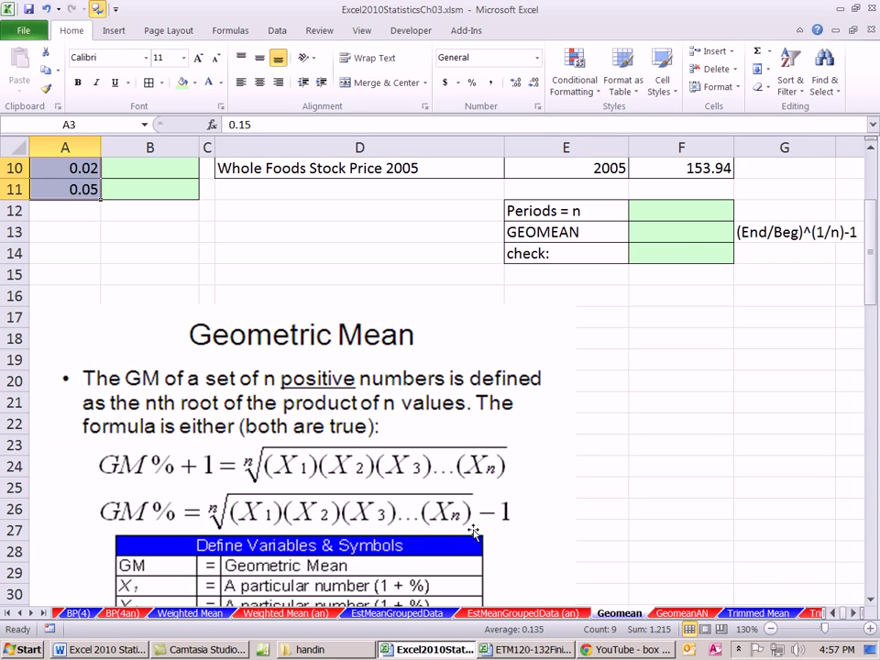
scroll(503, 518, "up", 3)
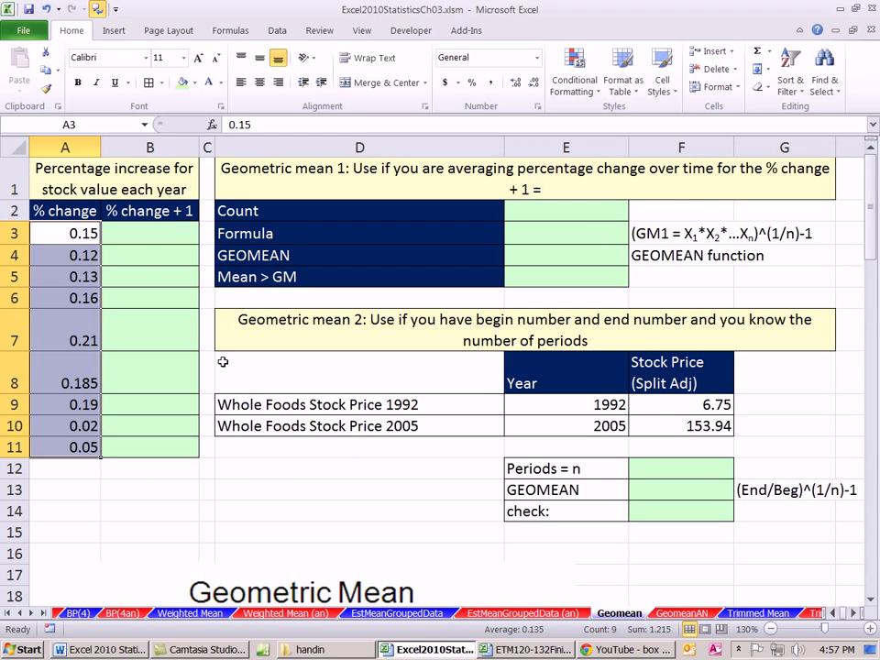
Calculate % change + 1 in B3 with =1+A3, fill it down to B11, and check the last cell's formula
left_click(156, 236)
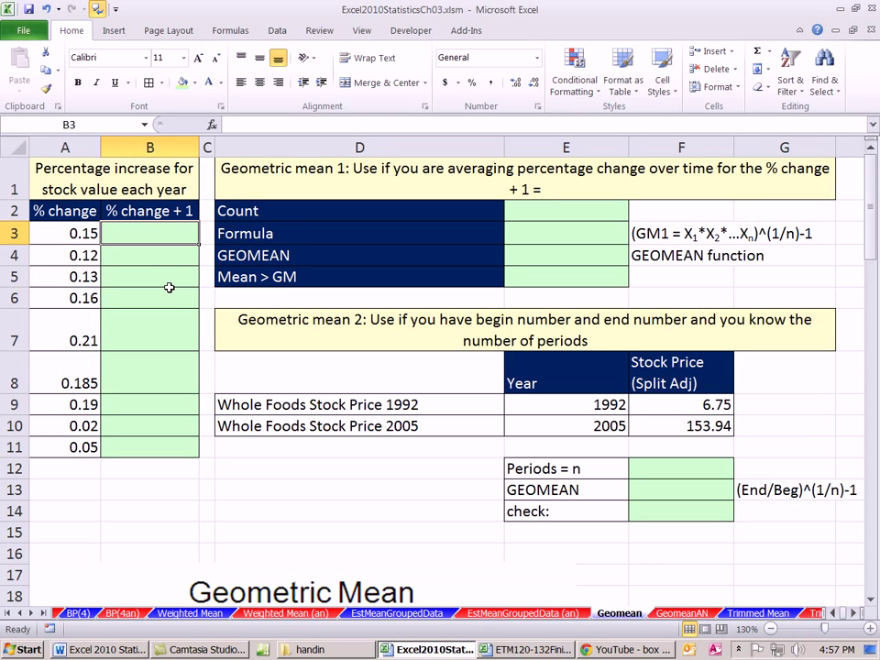
type("1+")
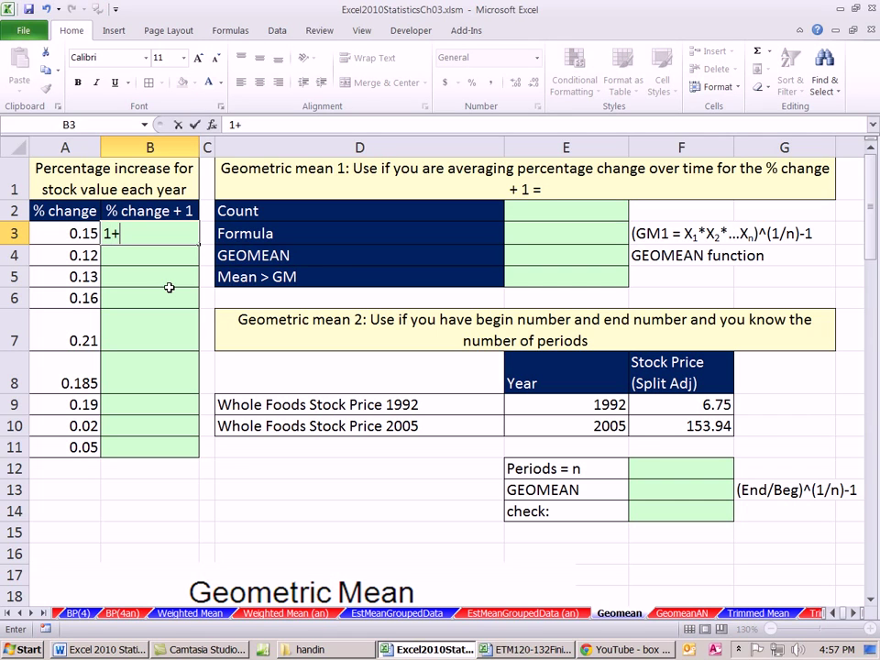
left_click(48, 229)
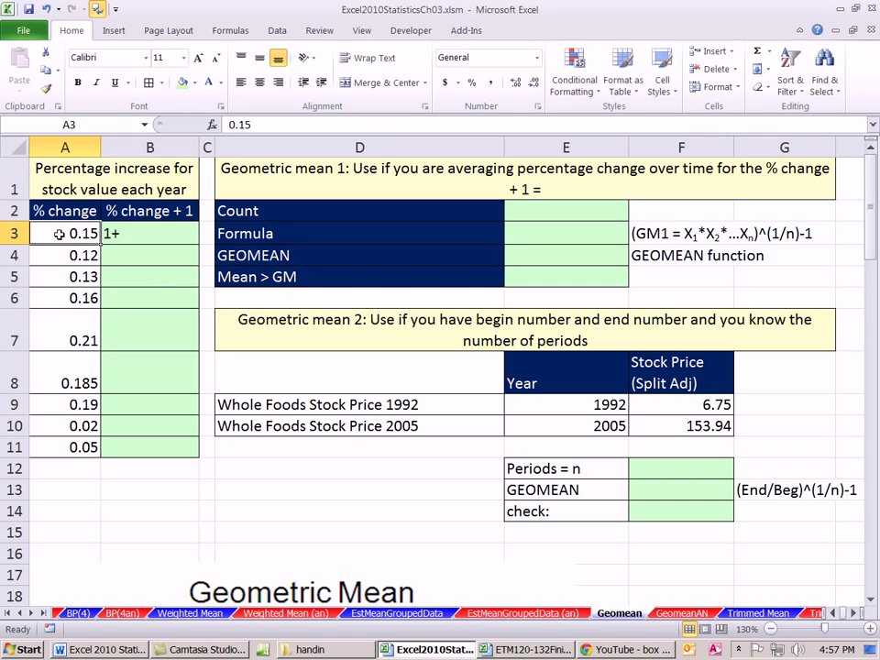
left_click(107, 234)
double_click(110, 235)
type("=")
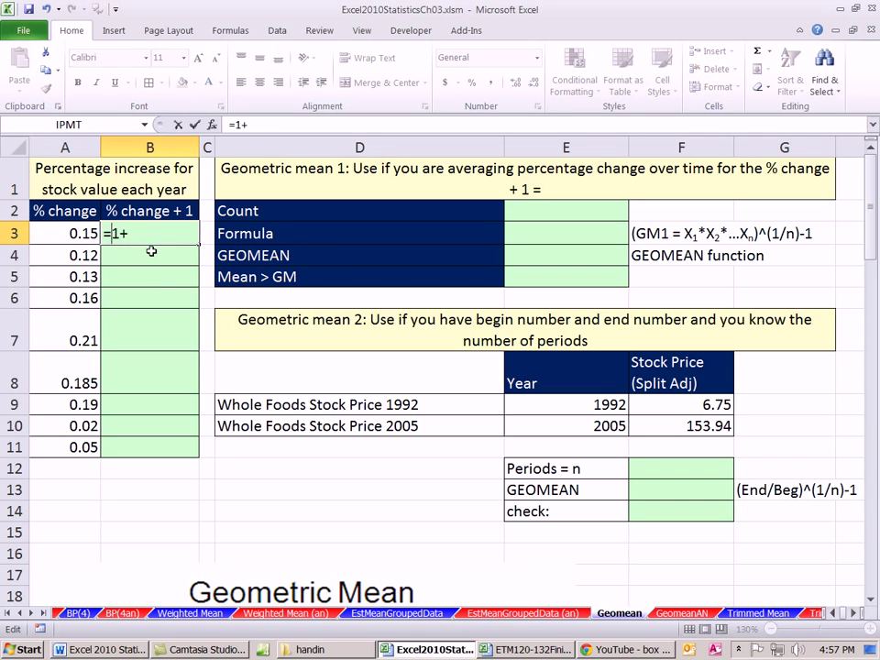
left_click(92, 234)
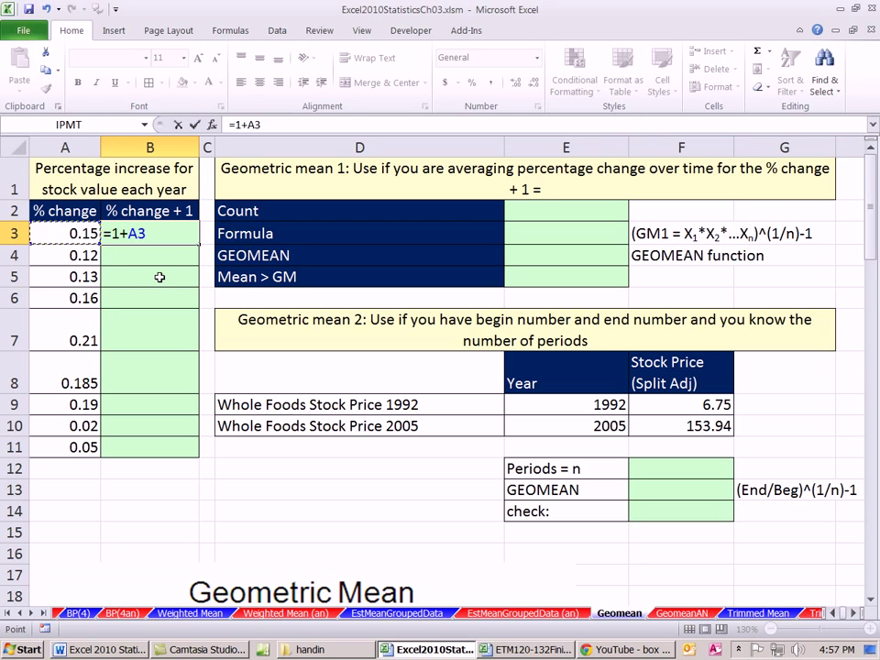
key("ctrl+Return")
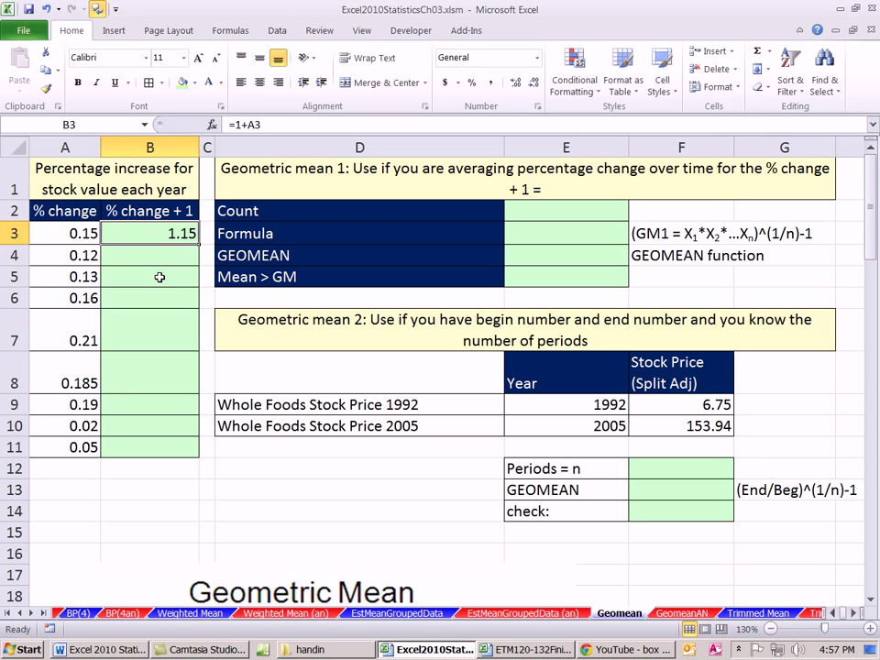
left_click_drag(199, 244, 209, 446)
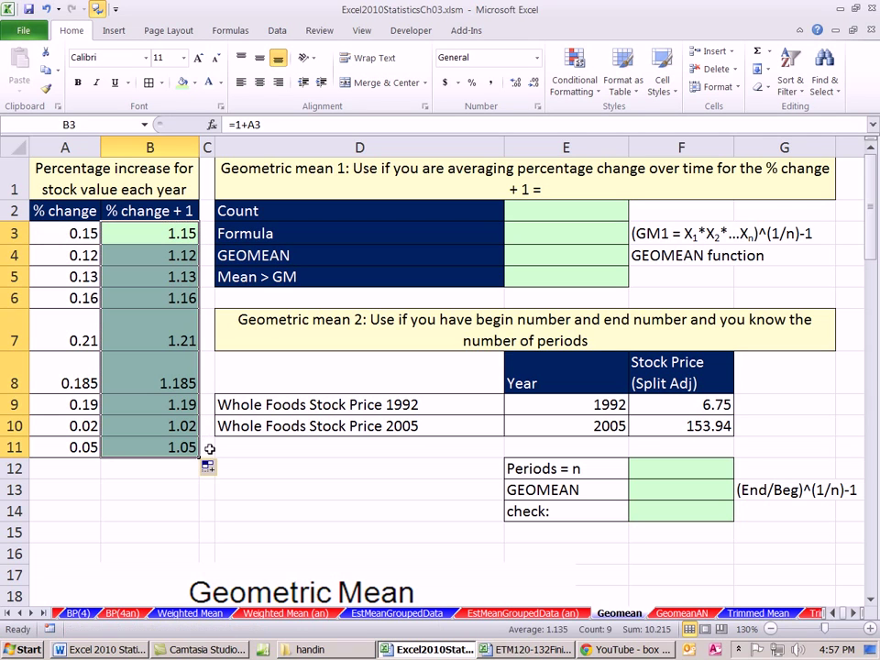
double_click(138, 446)
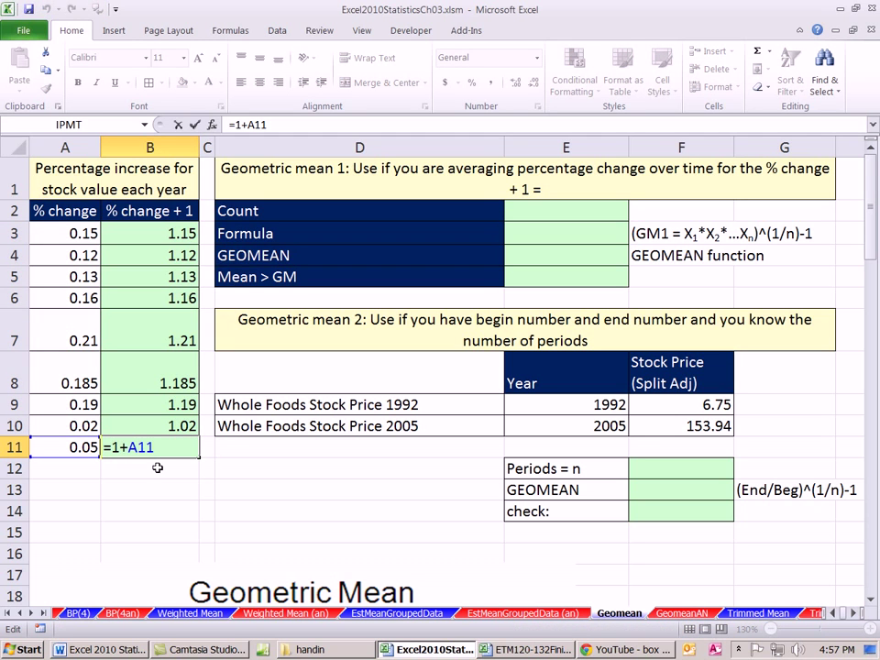
key("Escape")
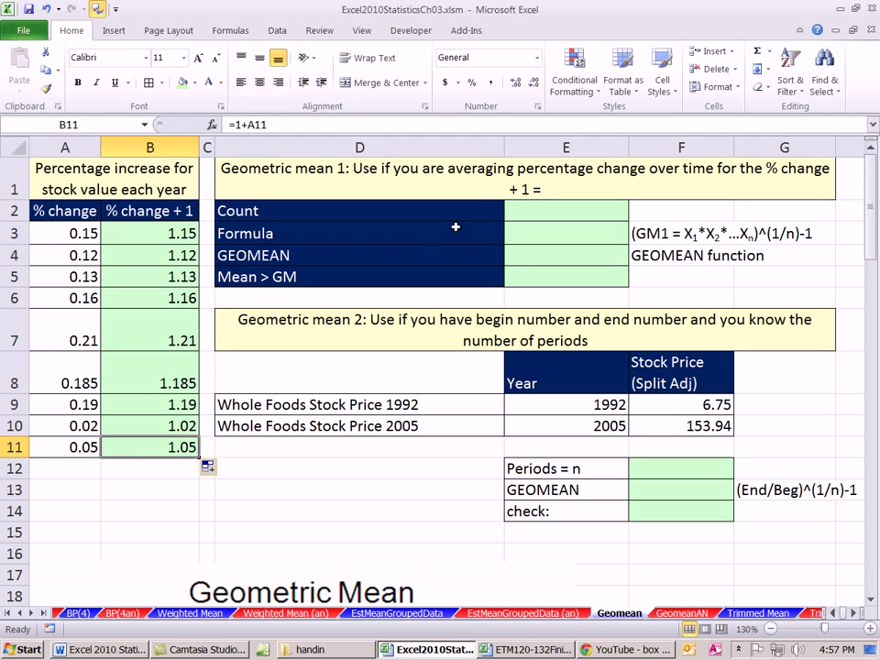
Count the % change + 1 values in E2 with =COUNT(B3:B11) after reviewing the geometric mean formula
left_click(556, 215)
scroll(510, 431, "down", 3)
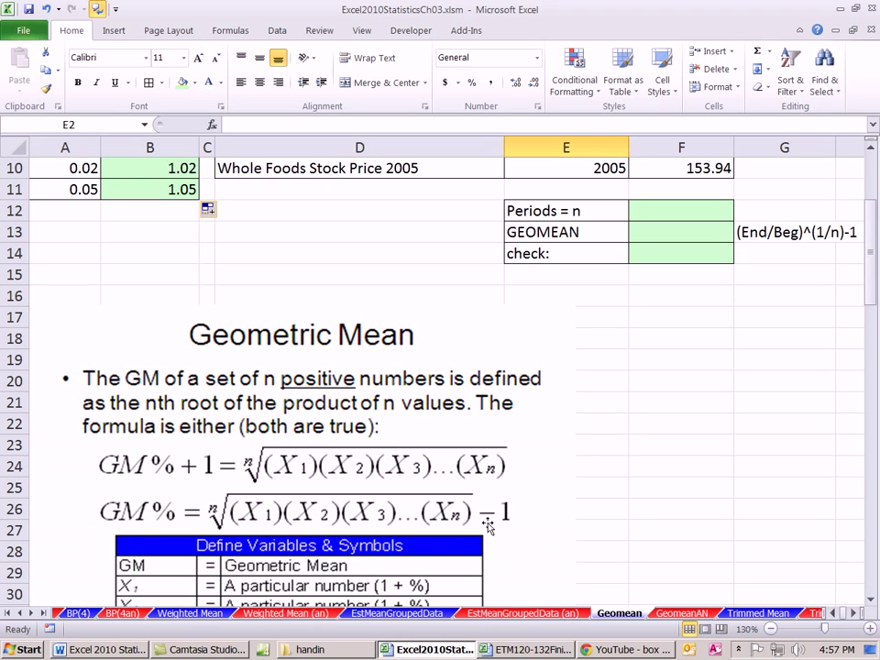
scroll(527, 534, "up", 3)
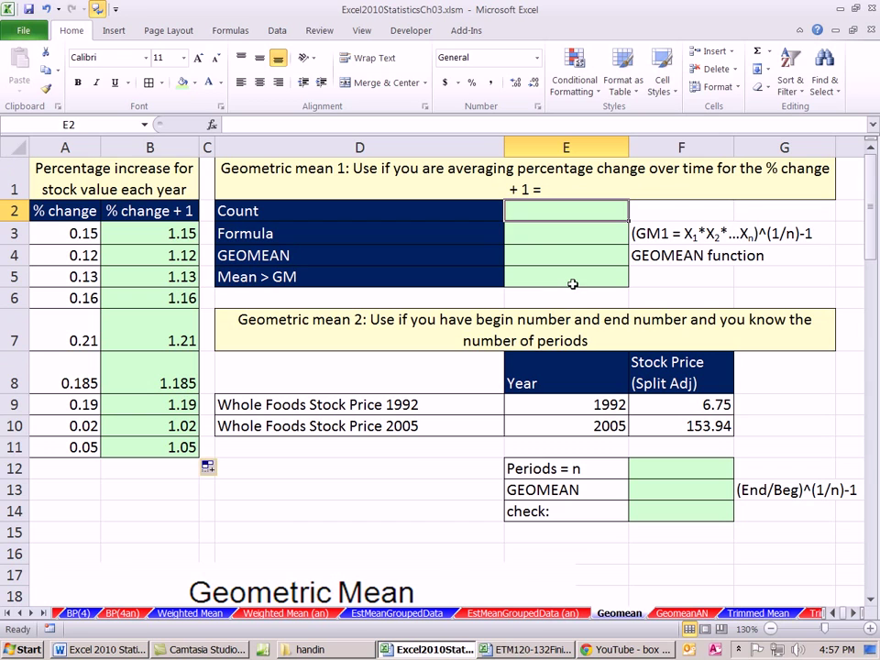
type("=count")
key("Tab")
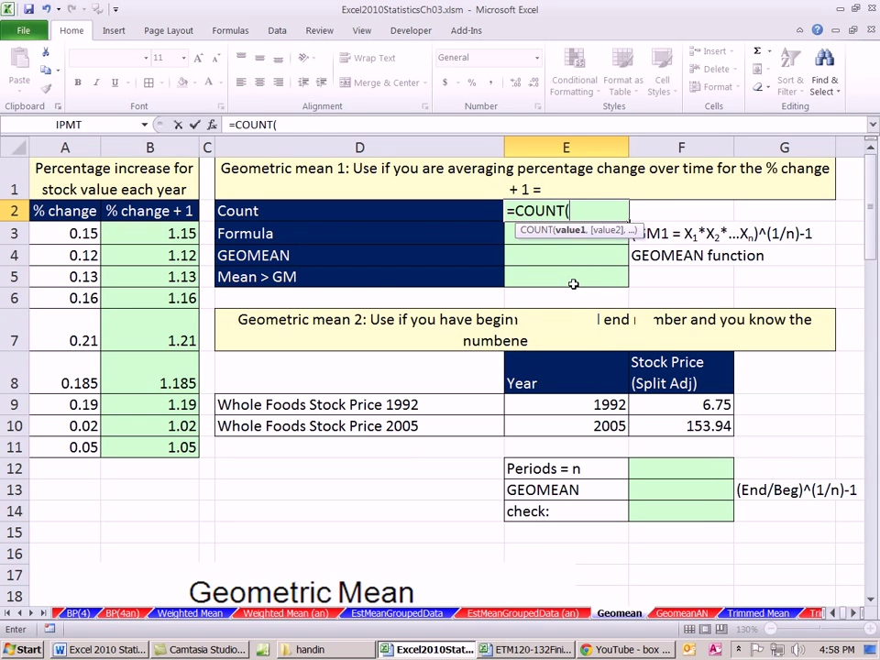
left_click(147, 231)
left_click_drag(147, 231, 167, 443)
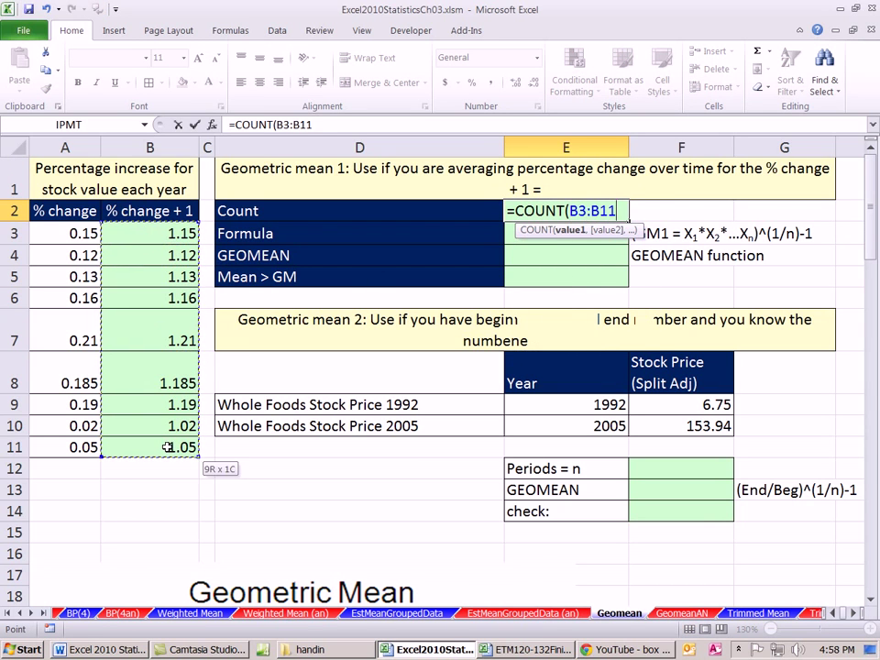
key("Return")
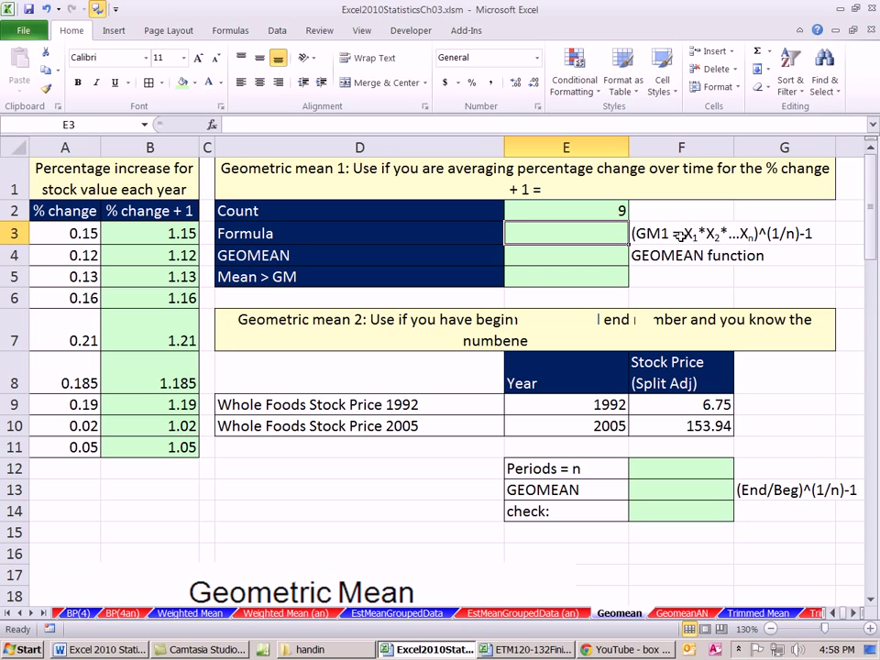
double_click(683, 235)
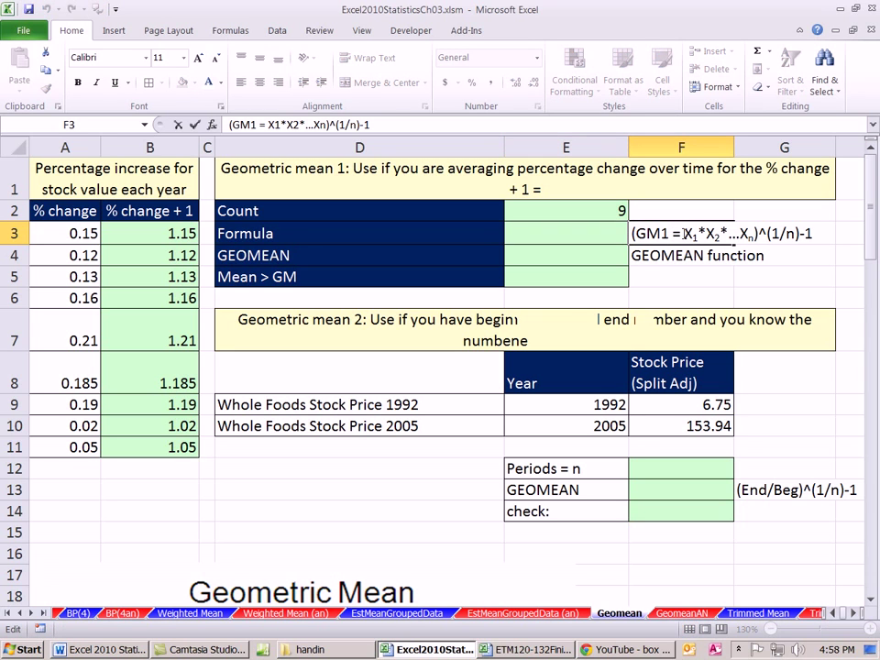
type("(")
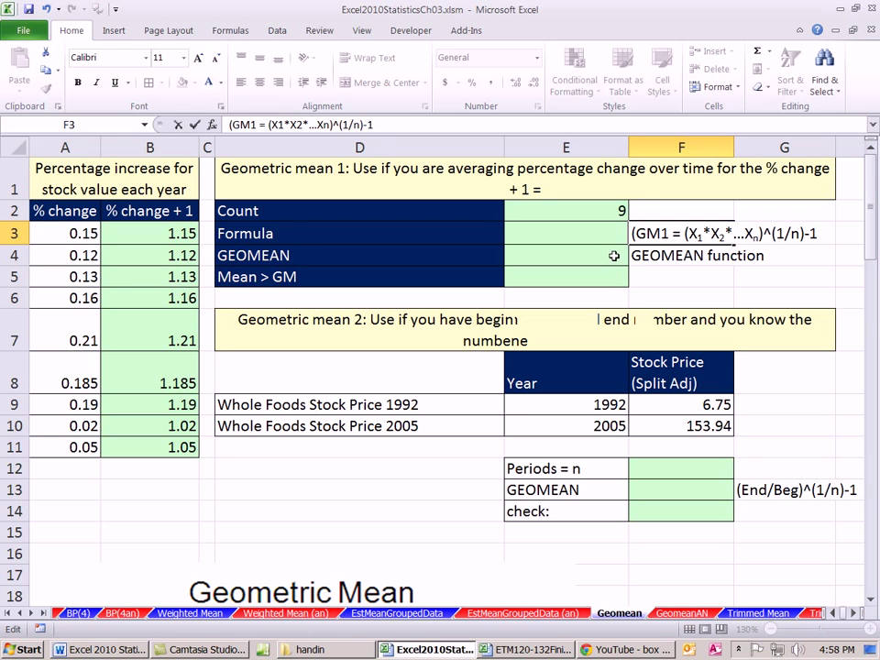
key("Home")
key("Delete")
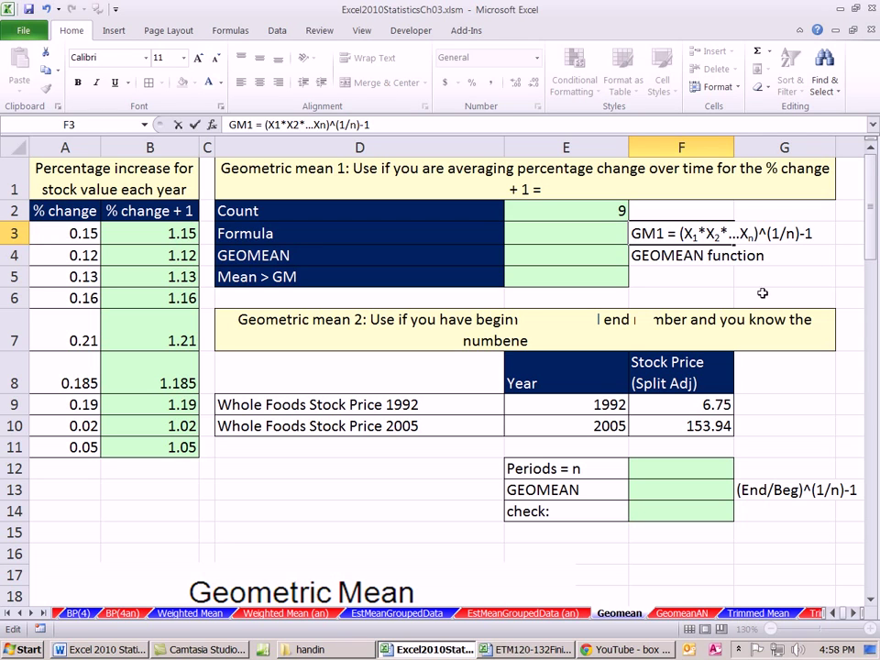
key("Escape")
Calculate the nth root of the product of the % change + 1 values in E3 with =PRODUCT(B3:B11)^(1/E2)
left_click(597, 223)
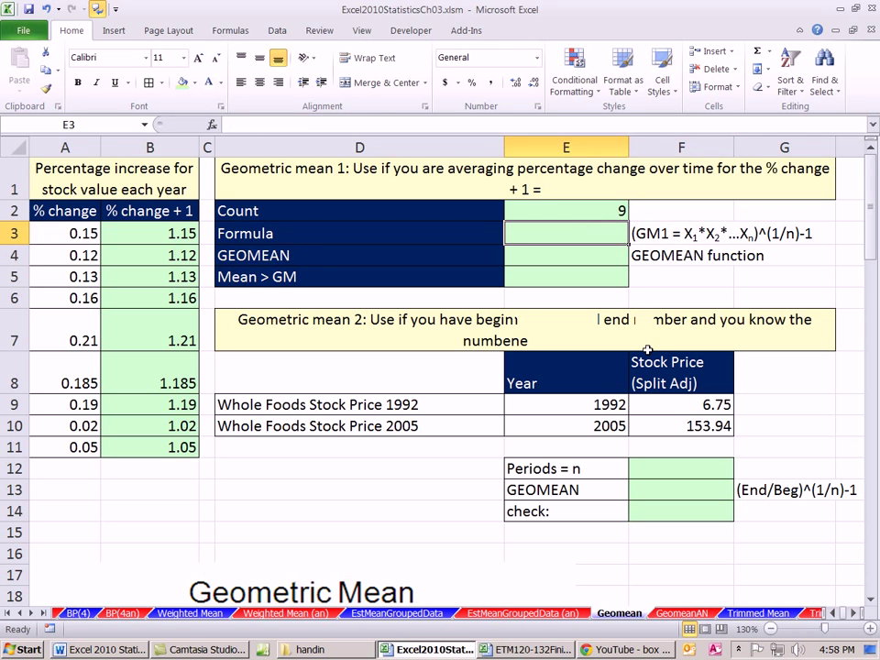
type("=pr")
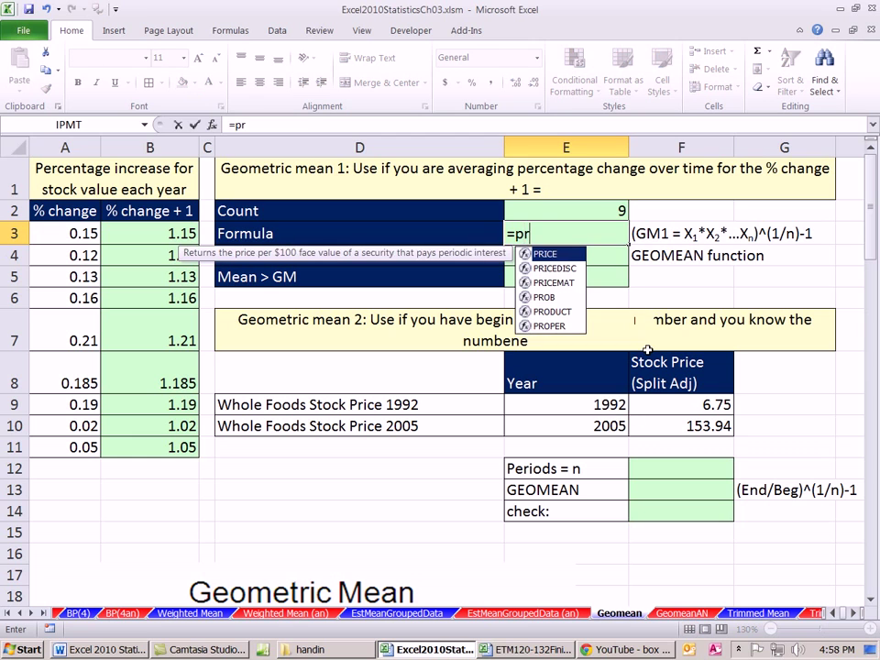
type("o")
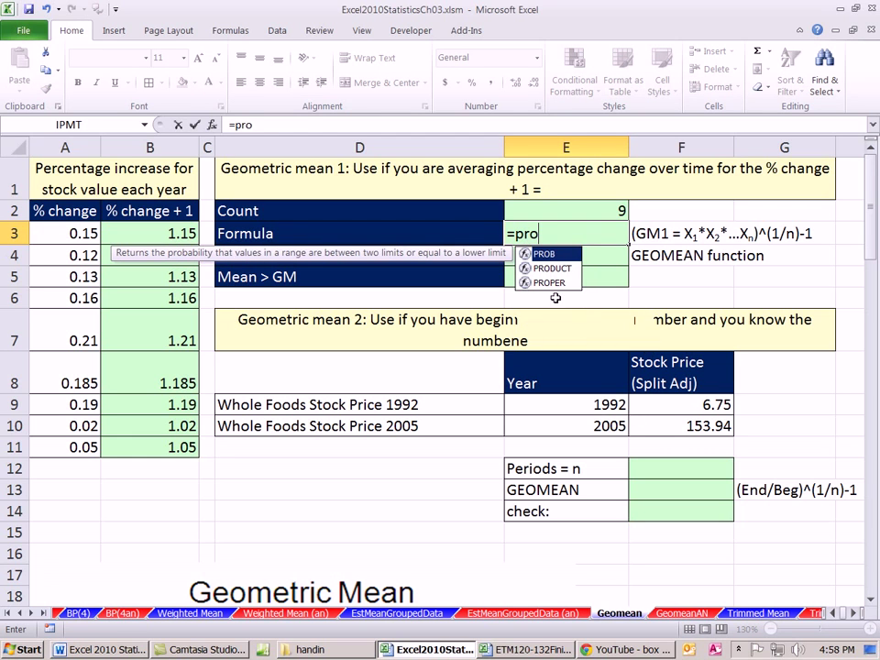
double_click(550, 268)
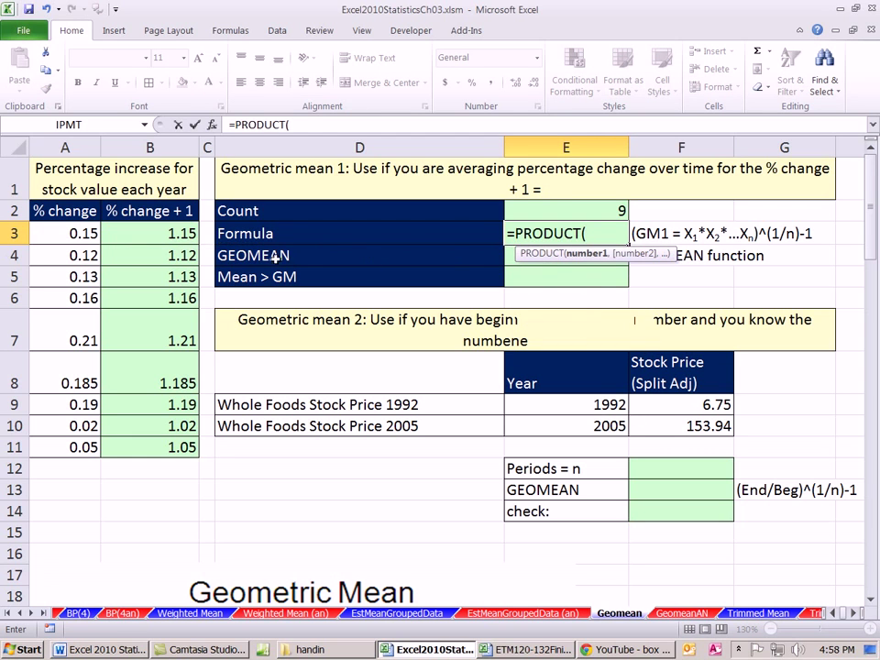
left_click_drag(169, 232, 171, 461)
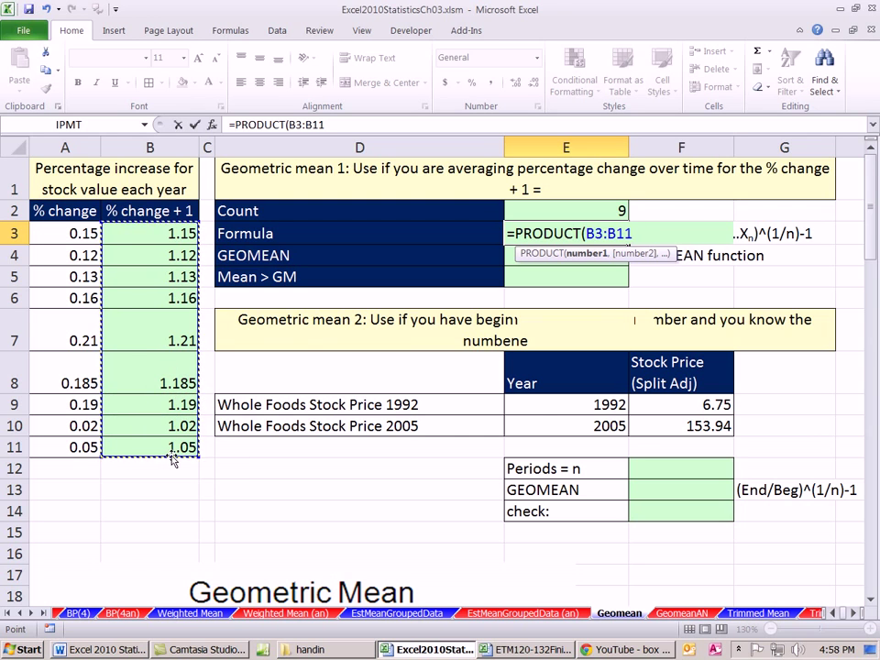
type(")")
scroll(204, 450, "down", 1)
scroll(205, 450, "down", 2)
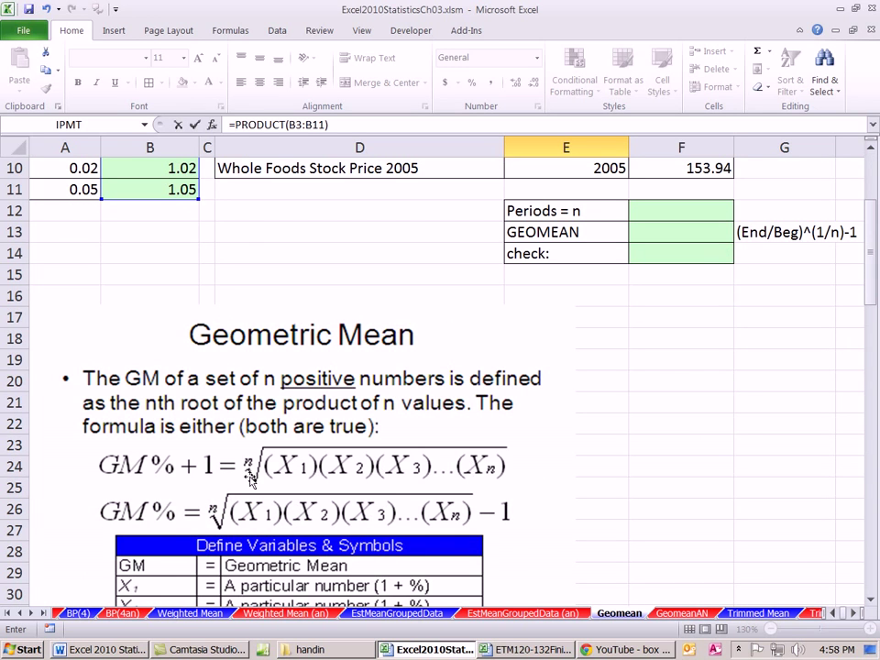
scroll(415, 466, "up", 3)
type("^(1/")
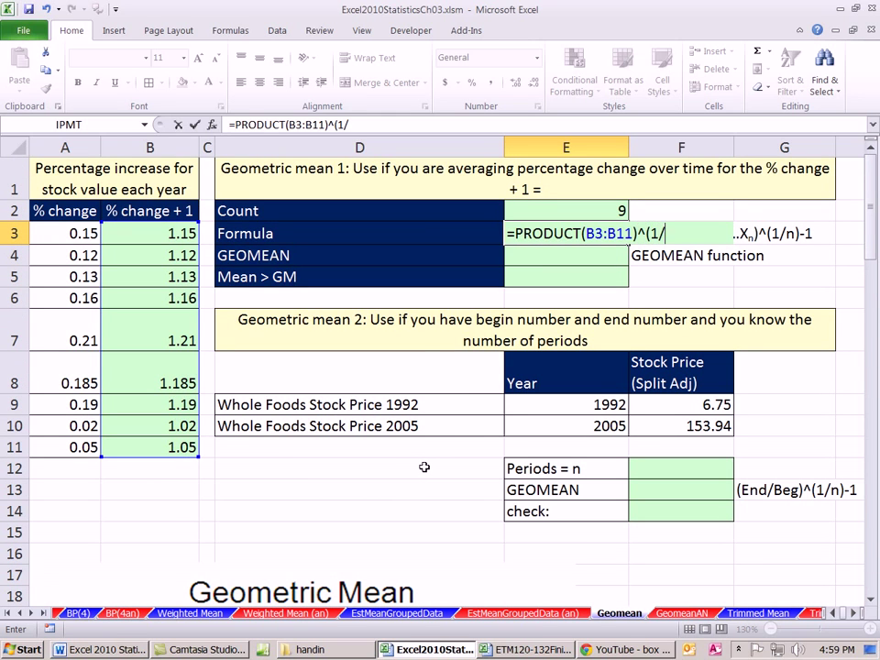
left_click(550, 211)
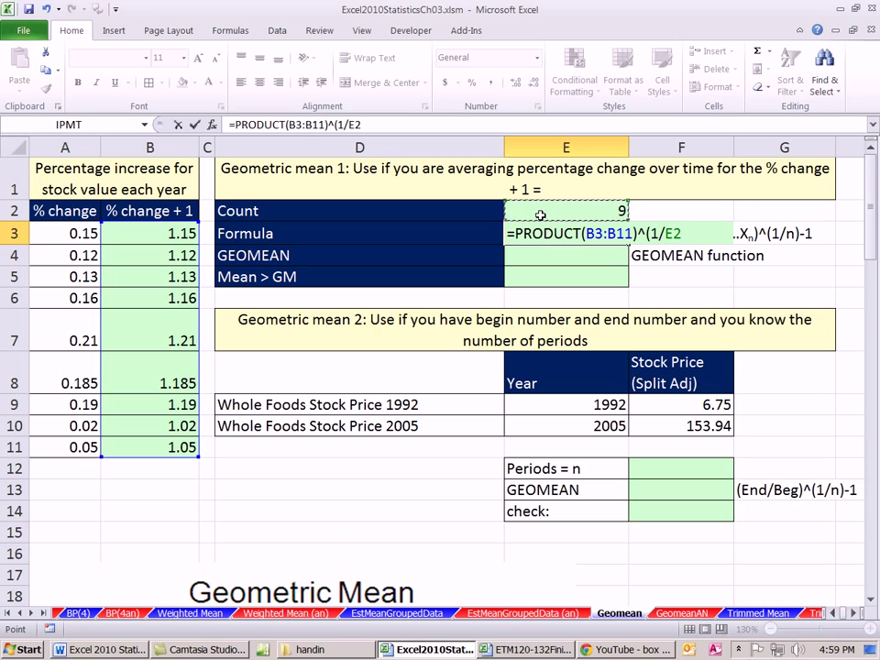
type(")")
key("ctrl+Return")
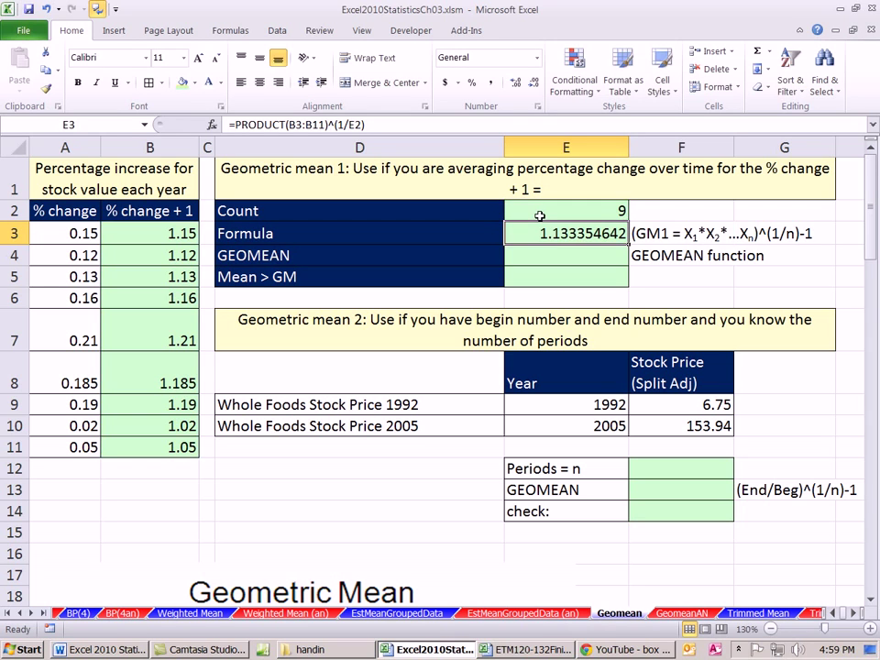
Subtract 1 at the end of the E3 formula, giving =PRODUCT(B3:B11)^(1/E2)-1
double_click(584, 235)
key("End")
type("-1")
key("ctrl+Return")
Calculate the geometric mean of the % change + 1 values in E4 with =GEOMEAN(B3:B11)
left_click(554, 255)
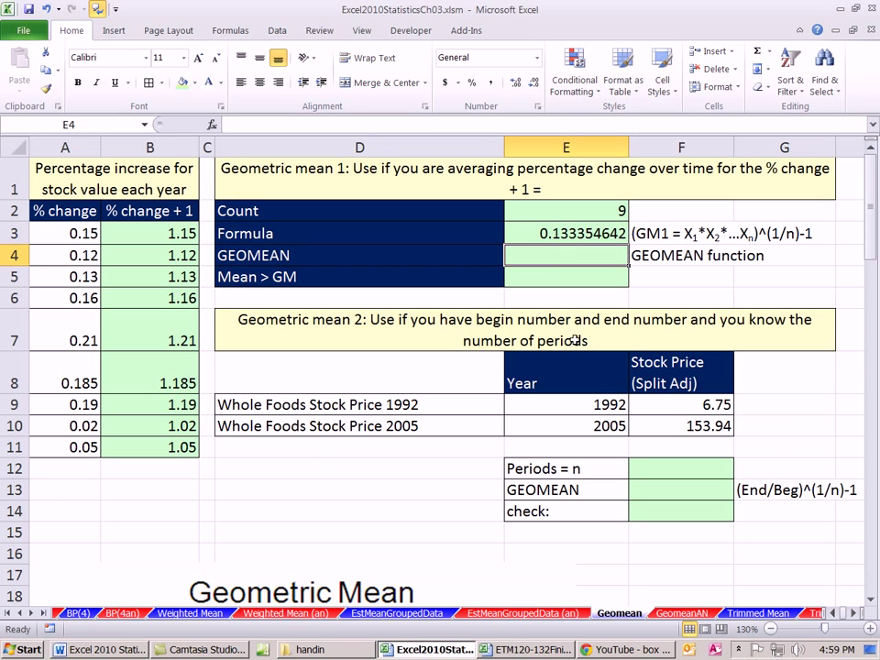
type("=")
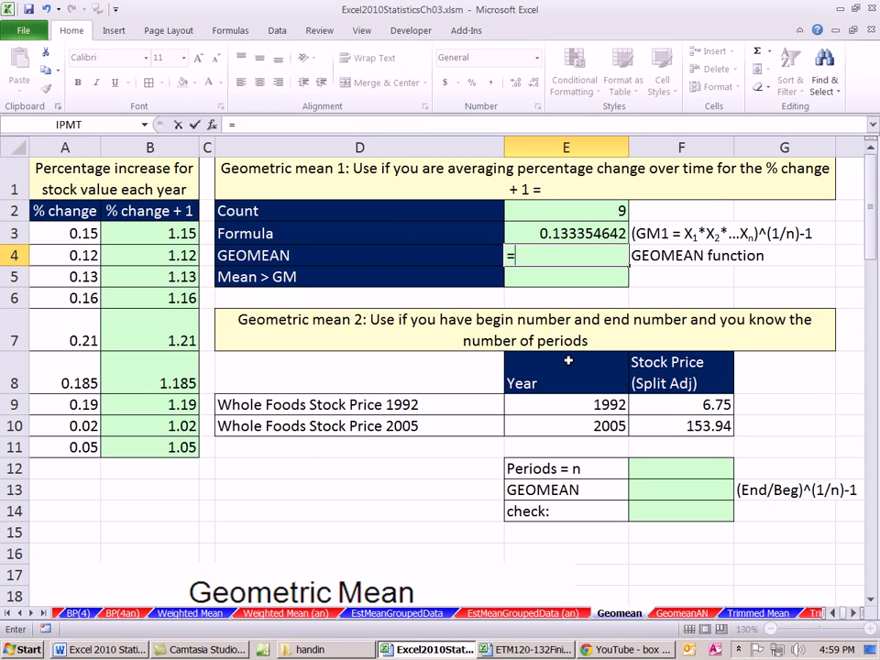
type("geo")
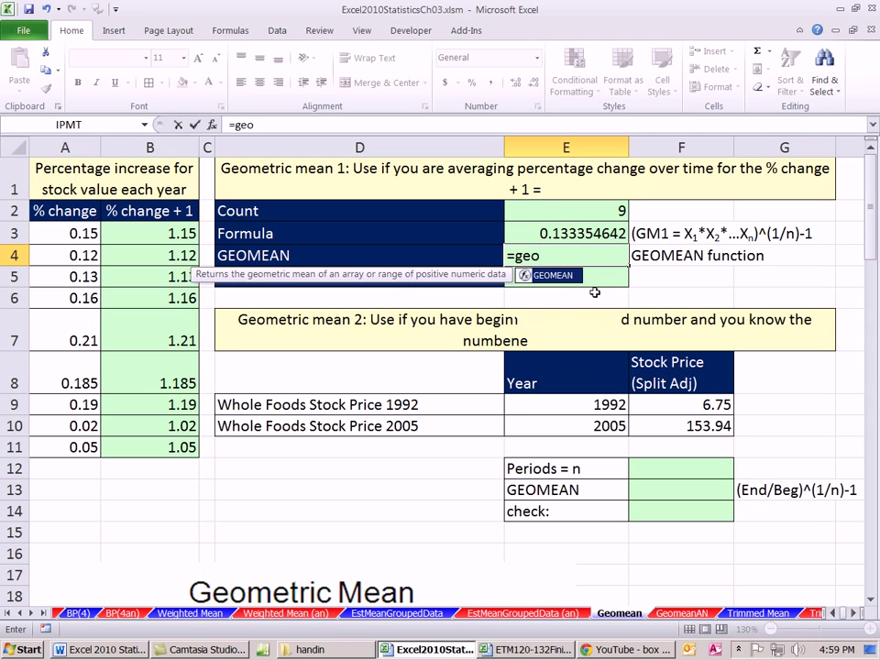
key("Tab")
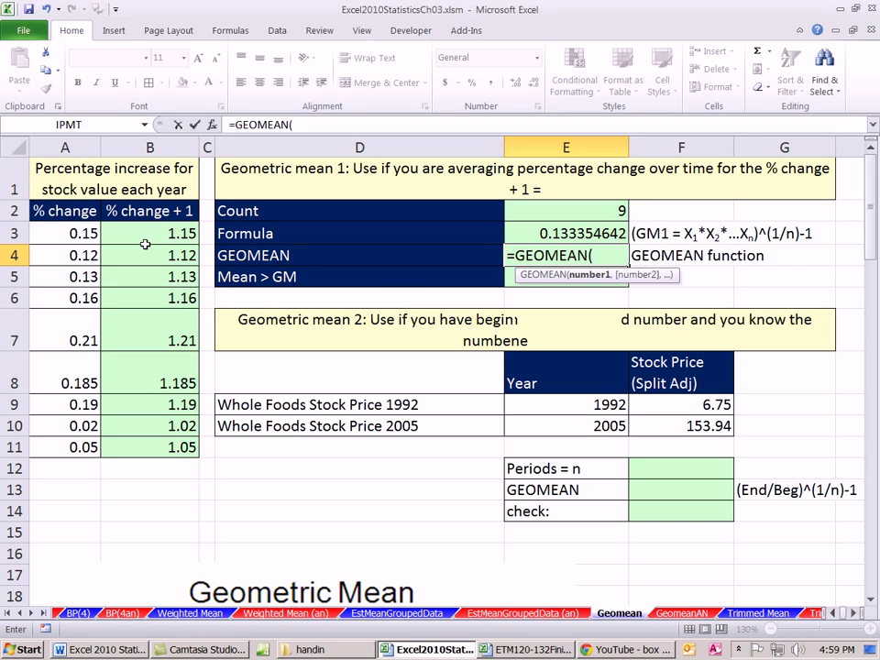
left_click_drag(138, 229, 157, 446)
type(")")
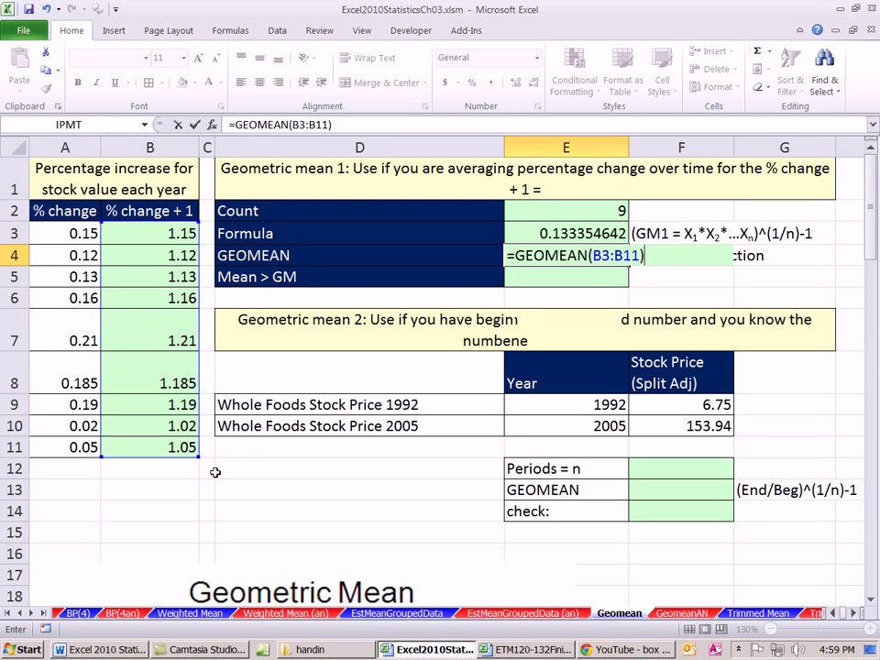
key("ctrl+Return")
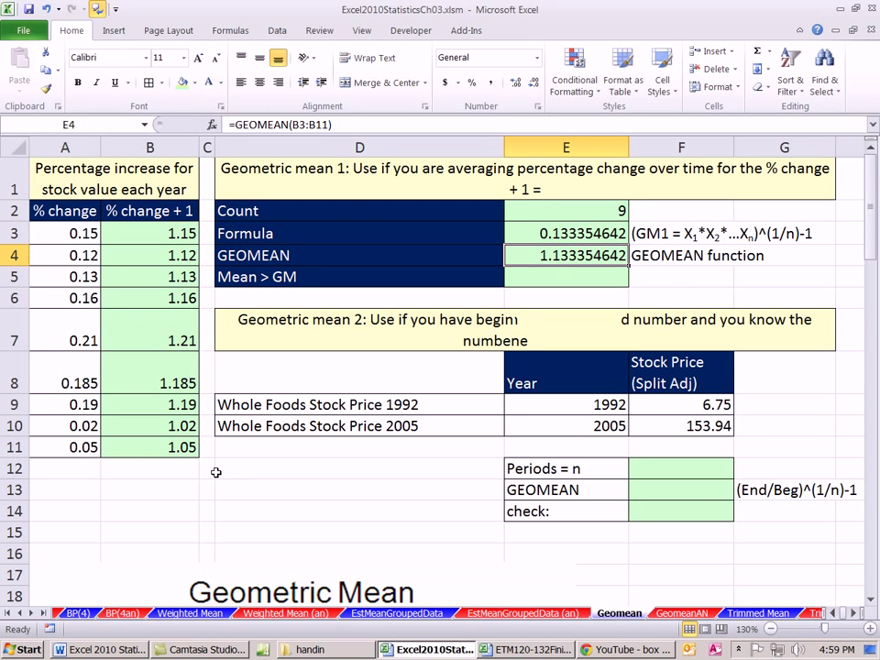
Extend the E4 formula to =GEOMEAN(B3:B11)-1 so it returns the average percentage change
double_click(555, 255)
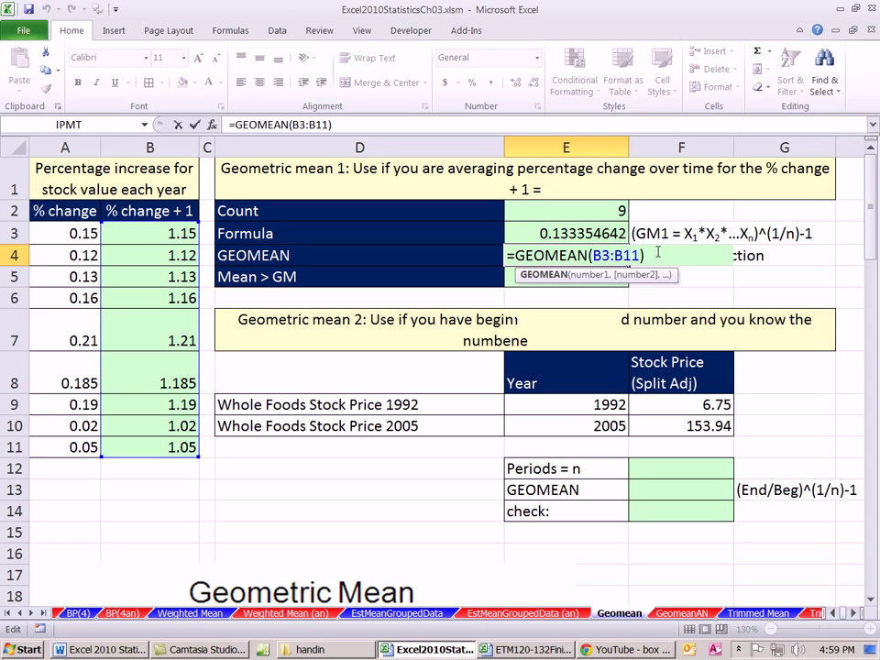
type("-1")
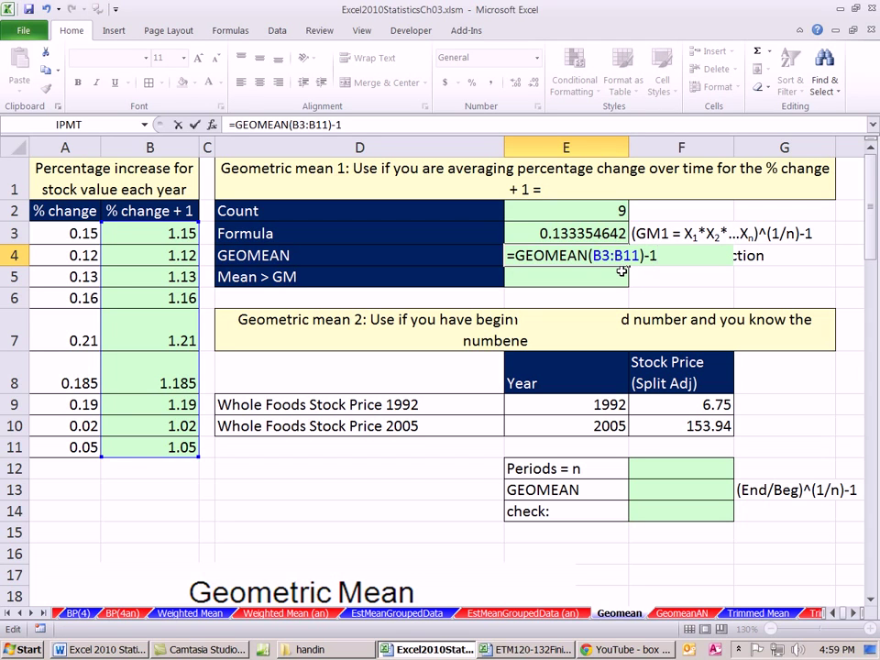
key("ctrl+Return")
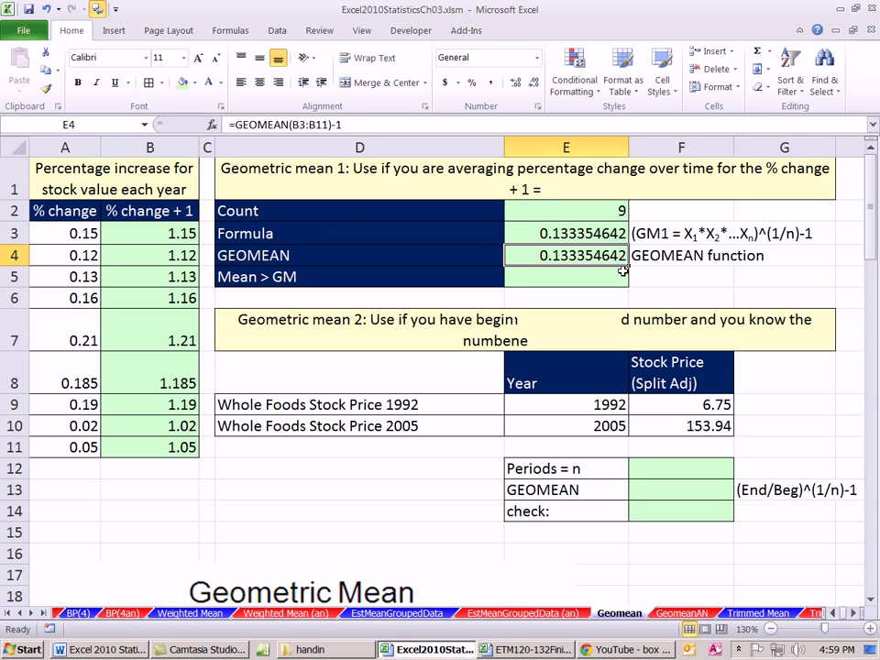
Calculate the arithmetic mean of the yearly changes in E5 with =AVERAGE(A3:A11) and compare it with the geometric mean in E4
left_click(572, 276)
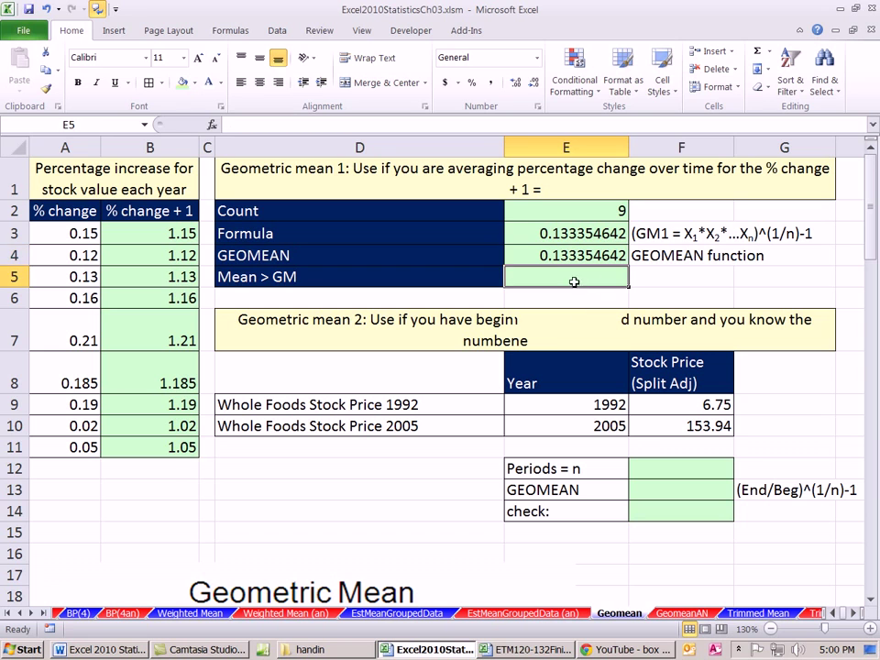
type("=aver")
key("Tab")
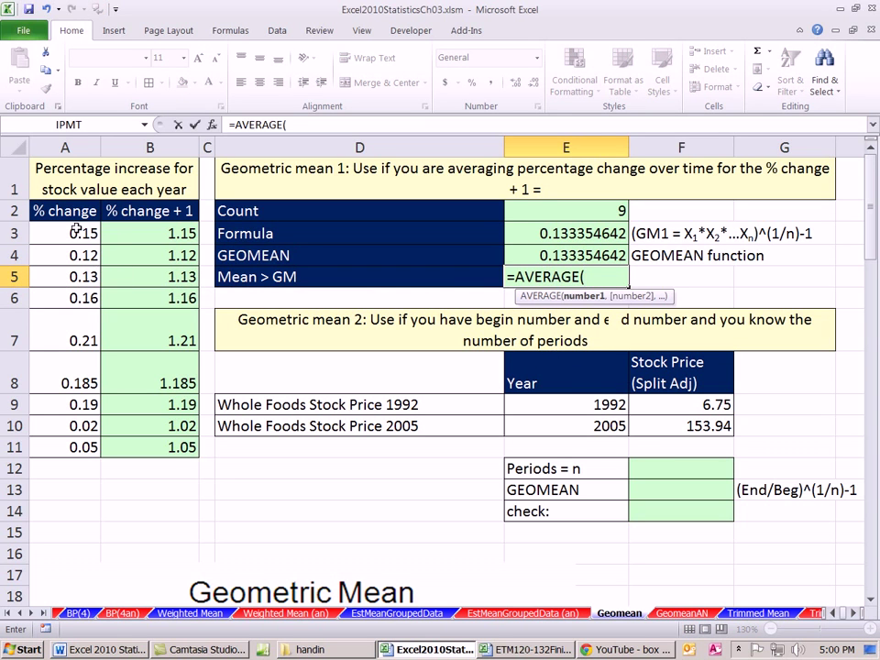
left_click_drag(69, 229, 74, 454)
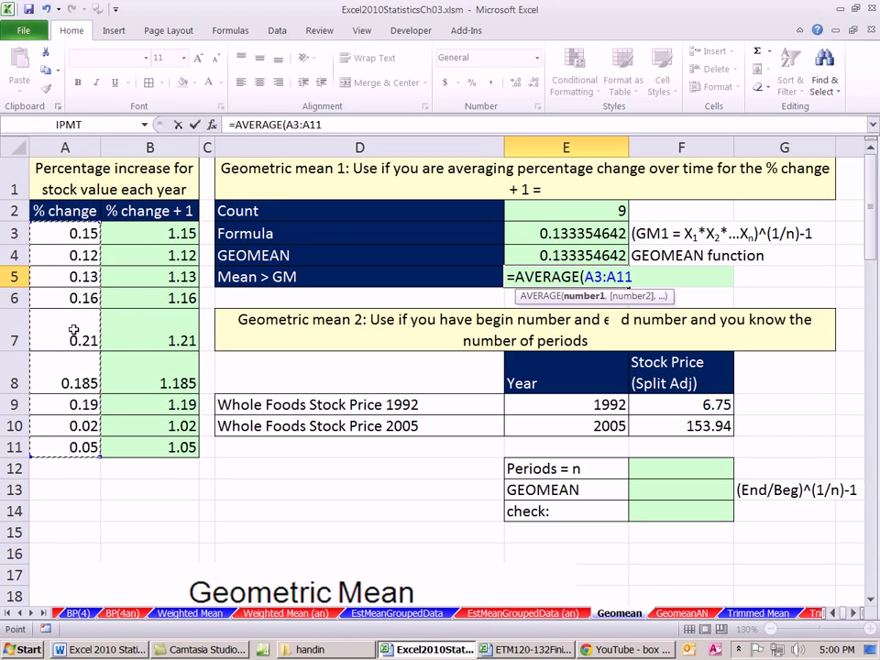
key("ctrl+Return")
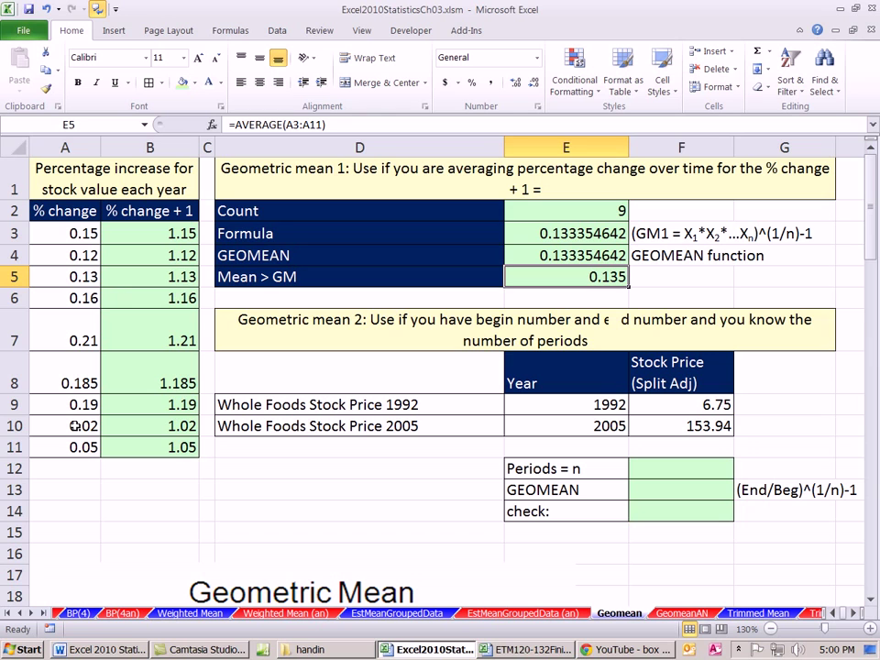
left_click(599, 256)
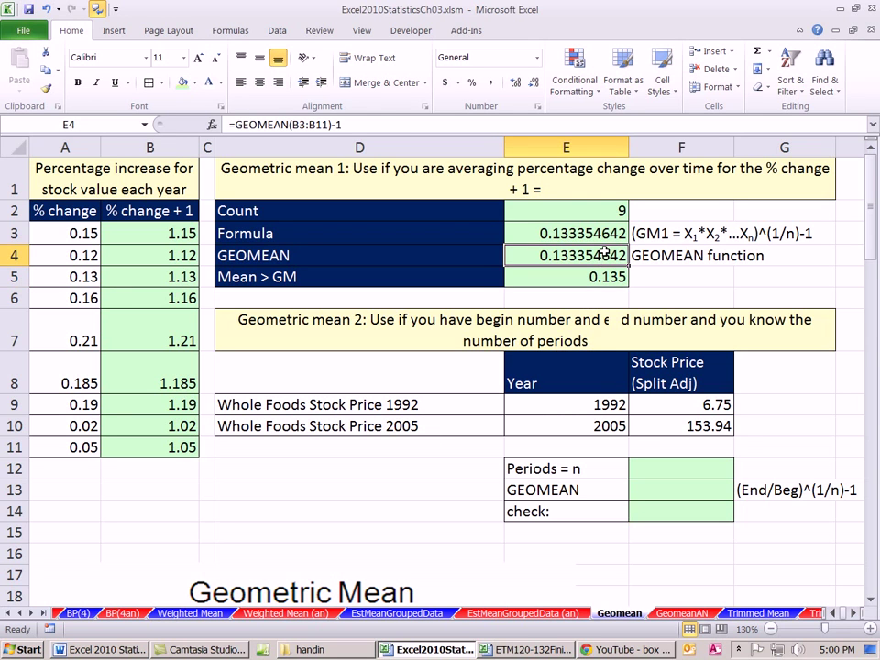
left_click(594, 277)
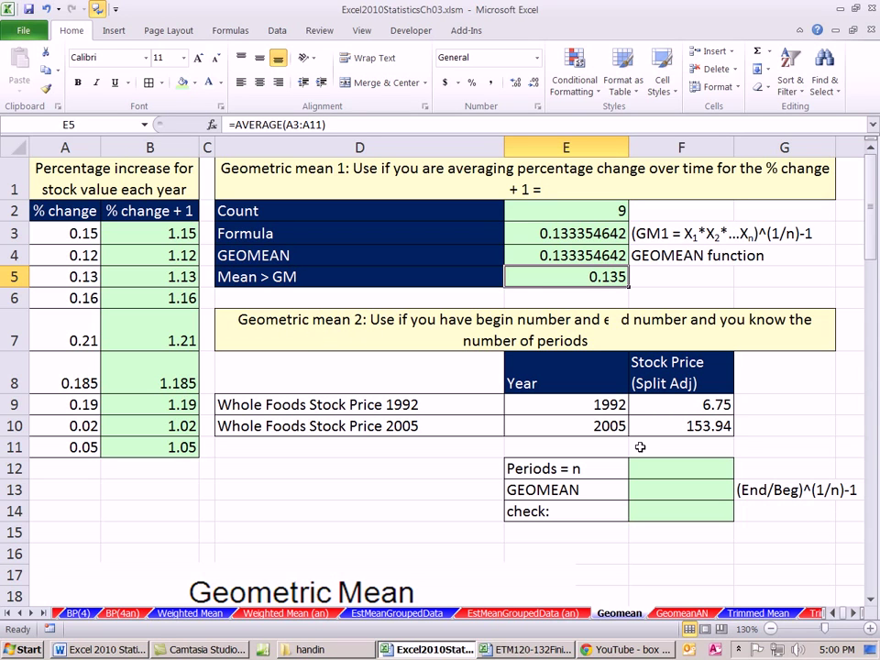
Review the Whole Foods years and stock prices, and calculate the number of periods in F12 with =E10-E9
left_click(658, 407)
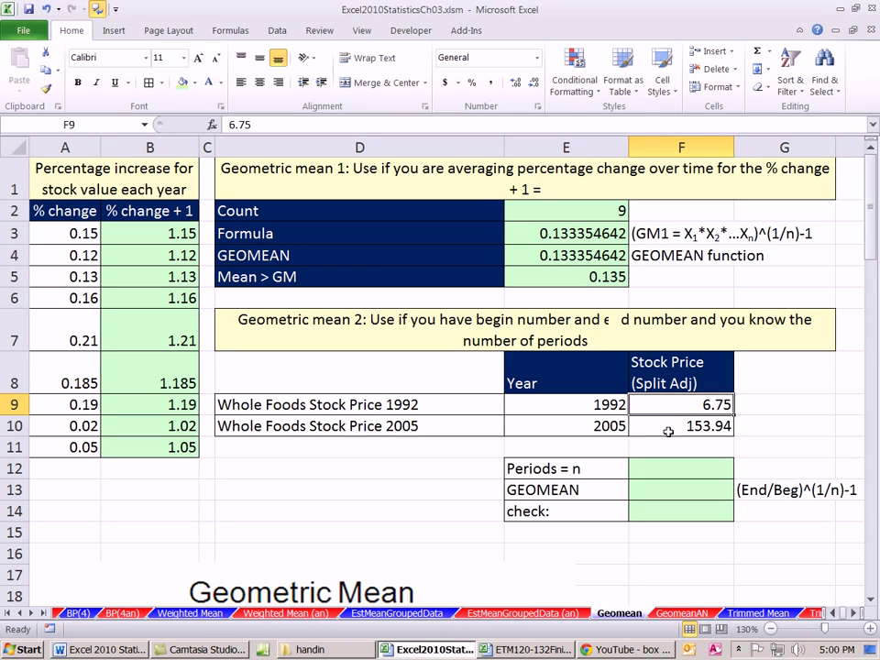
left_click(668, 428)
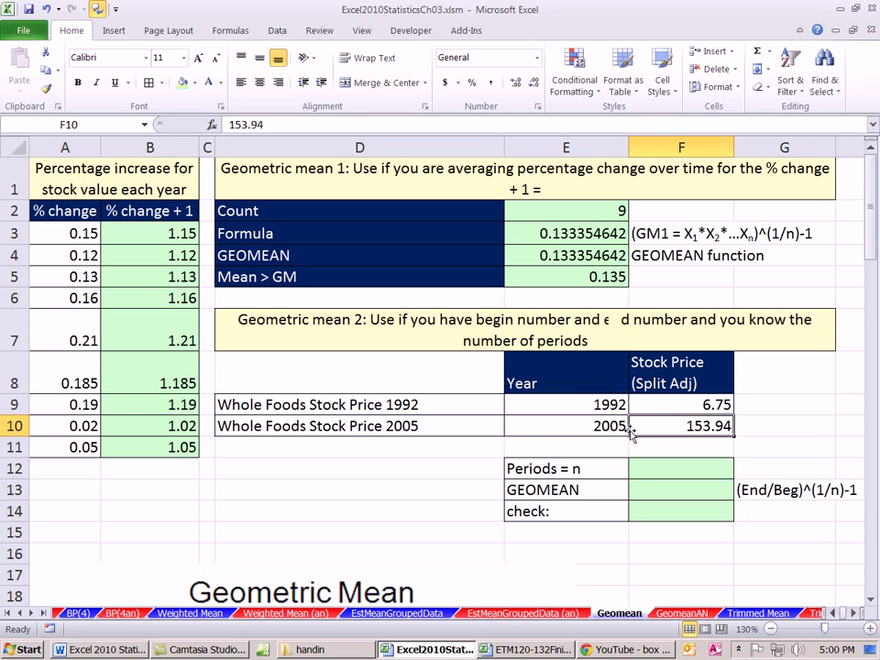
left_click(590, 403)
left_click(662, 404)
left_click(662, 424)
scroll(652, 449, "down", 1)
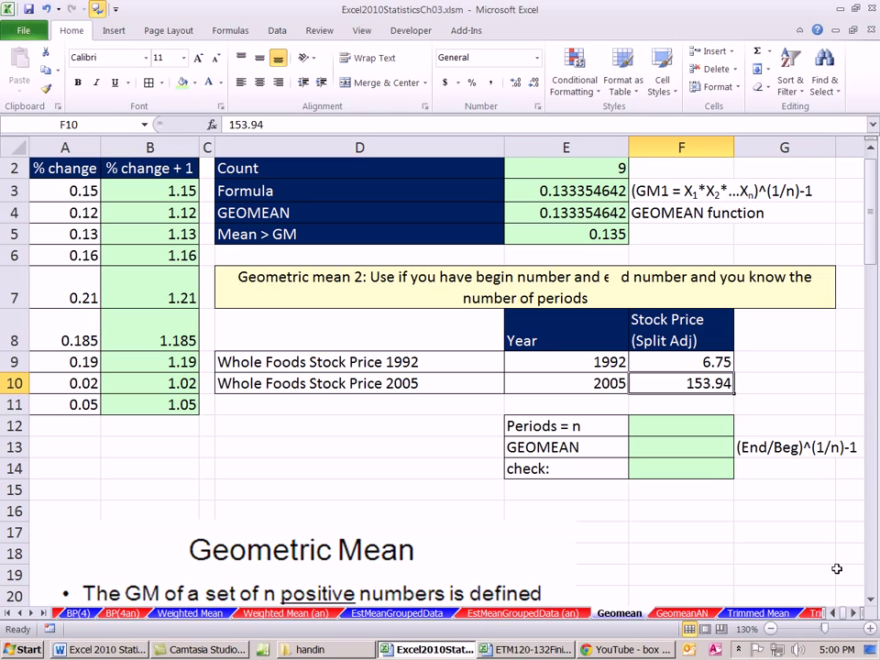
left_click(651, 425)
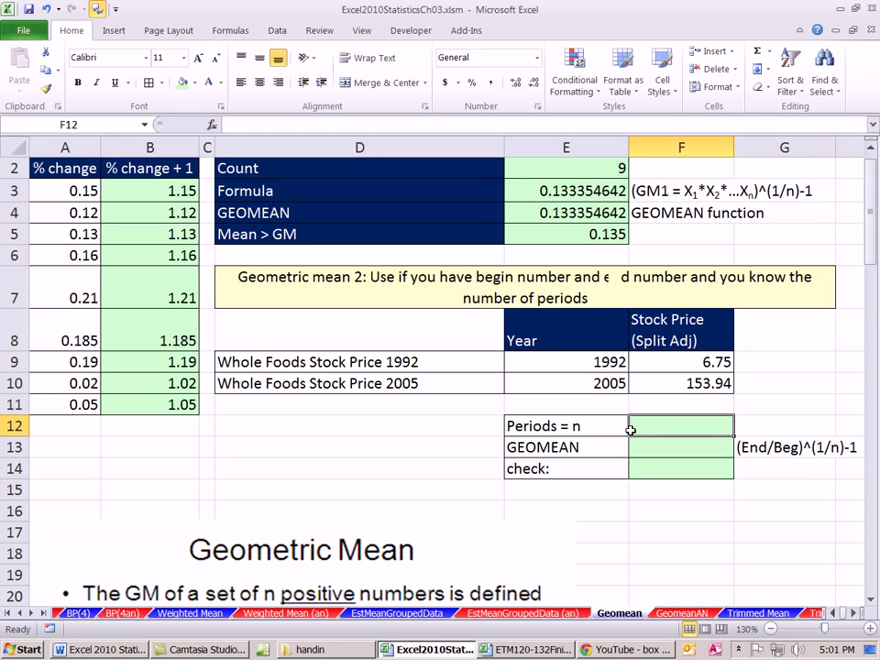
type("=")
left_click(620, 383)
type("-")
left_click(620, 362)
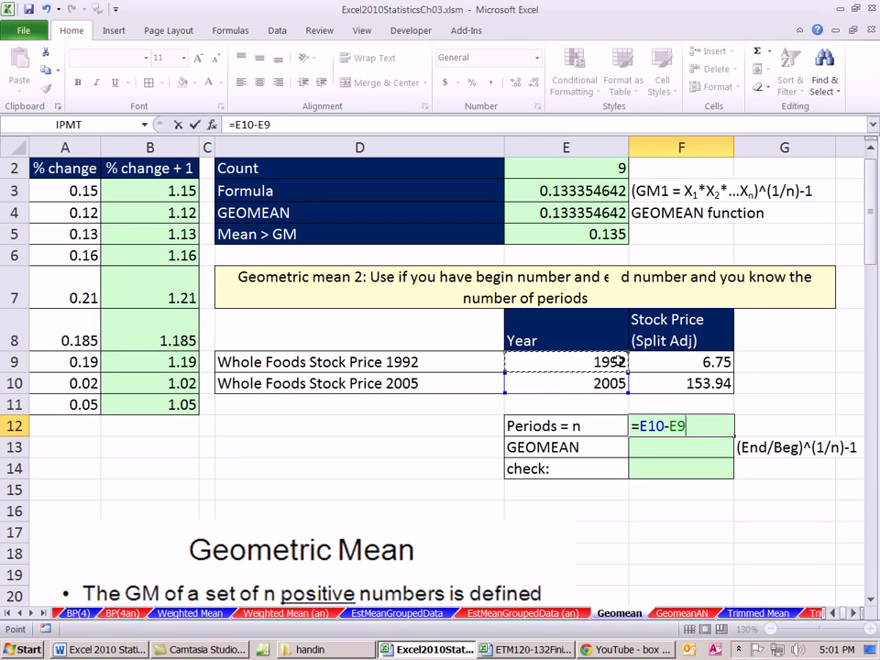
key("ctrl+Return")
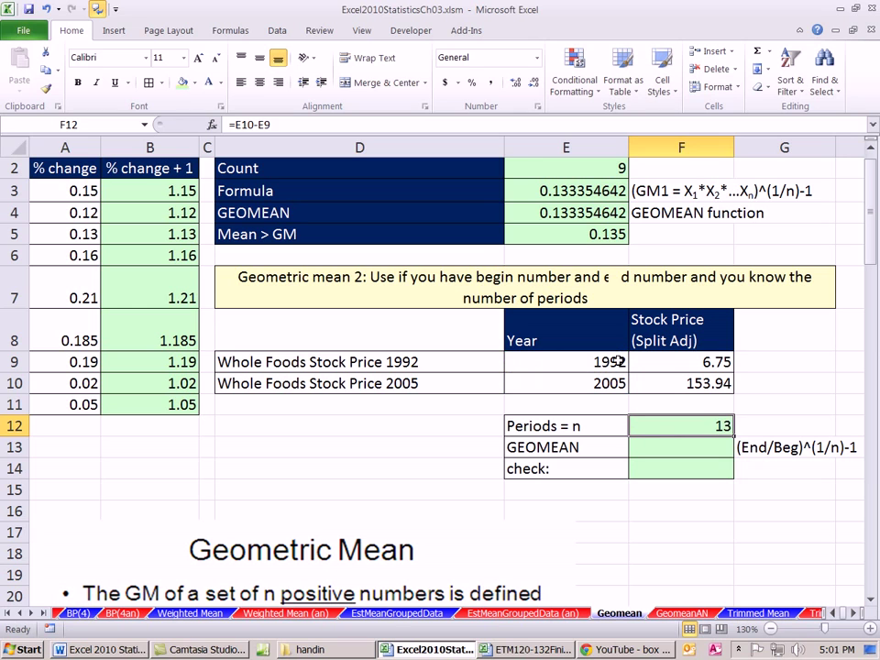
Calculate the stock's average growth factor in F13 with =(F10/F9)^(1/F12)
left_click(633, 448)
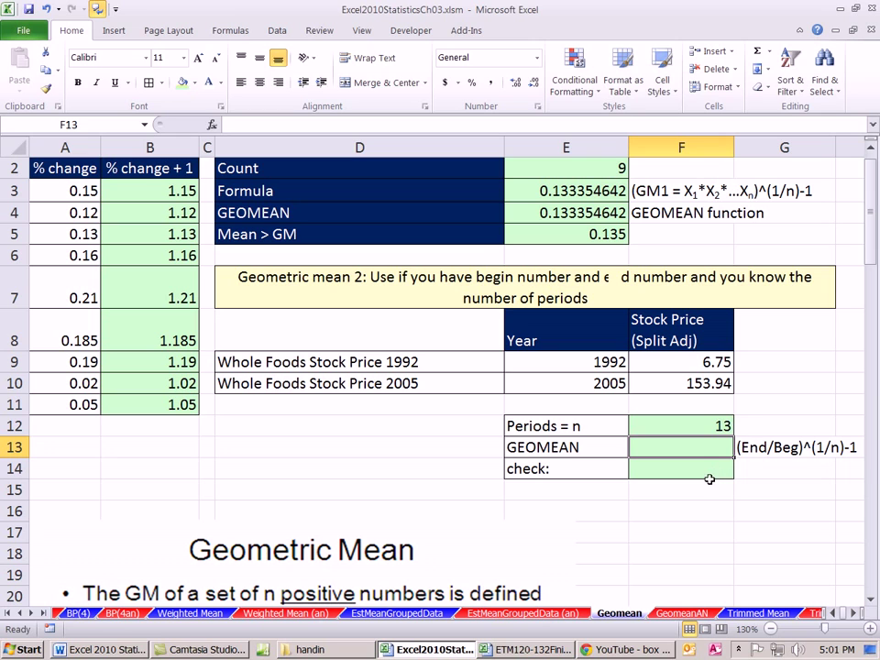
type("=")
left_click(720, 380)
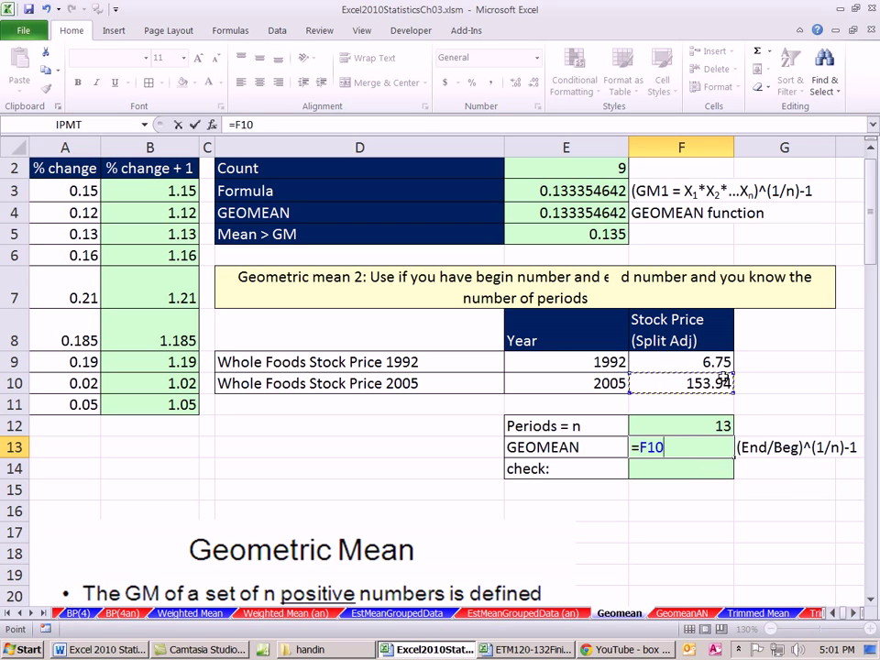
type("/")
left_click(709, 363)
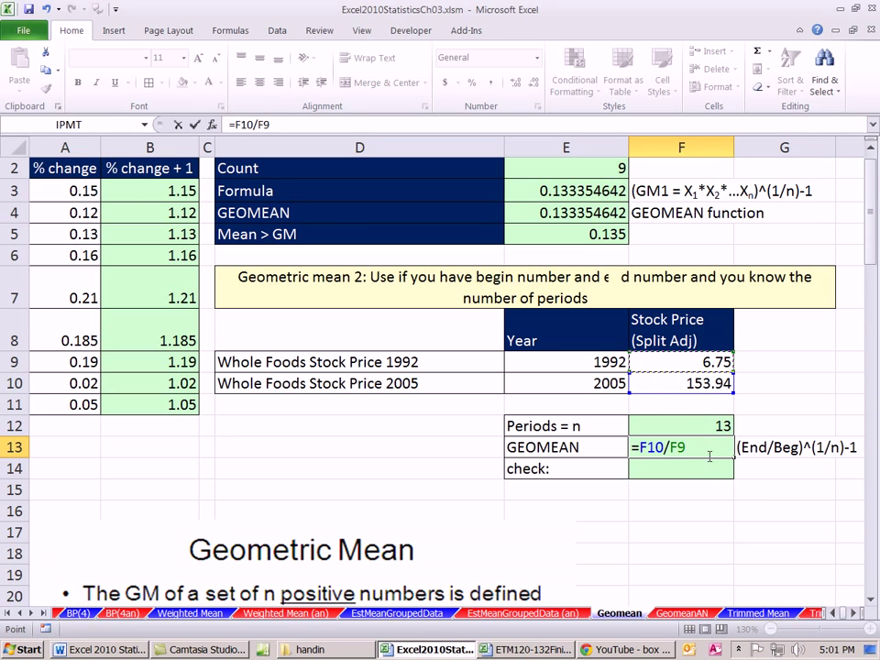
type(")")
left_click(639, 448)
type("(")
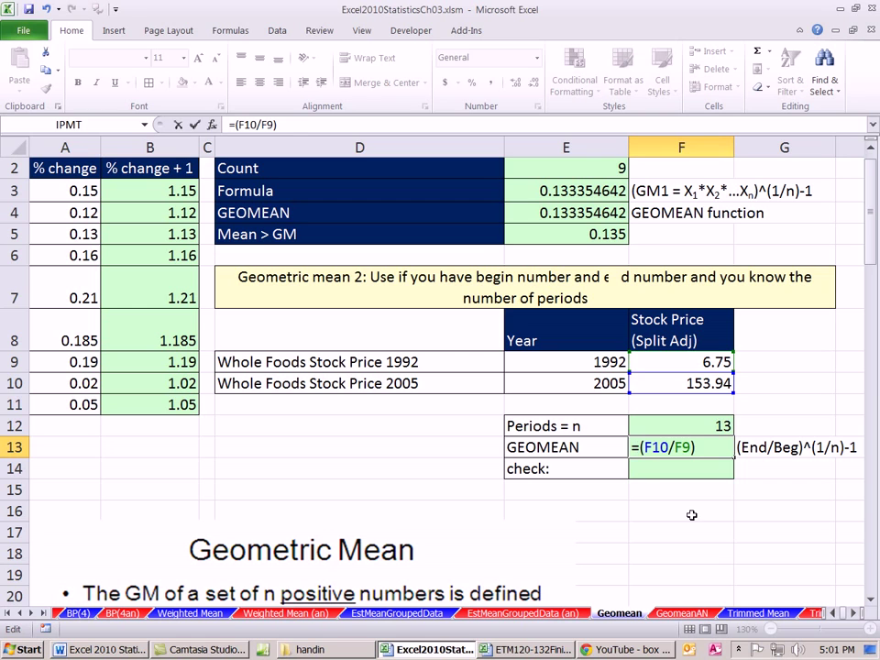
left_click(699, 445)
type("^(1/")
left_click(706, 424)
type(")")
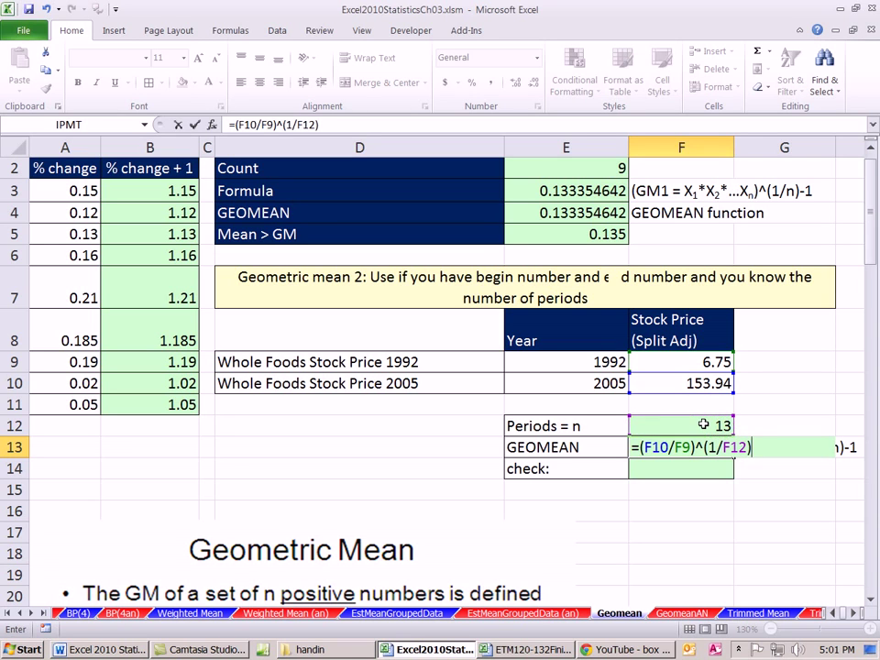
key("ctrl+Return")
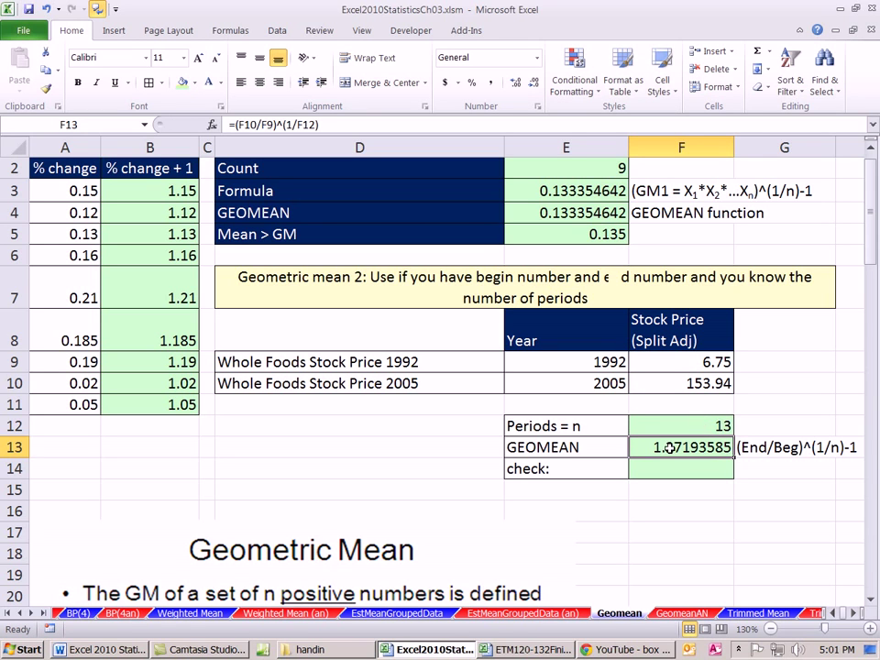
Extend the F13 formula to =(F10/F9)^(1/F12)-1 and review the begin and end stock prices
double_click(680, 446)
type("-1")
key("ctrl+Return")
left_click(715, 359)
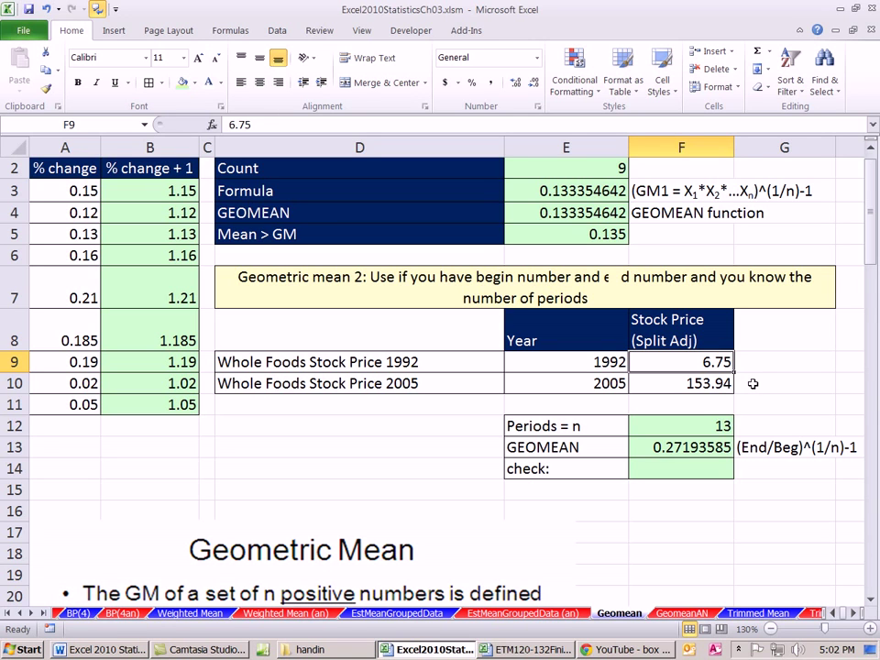
left_click(723, 386)
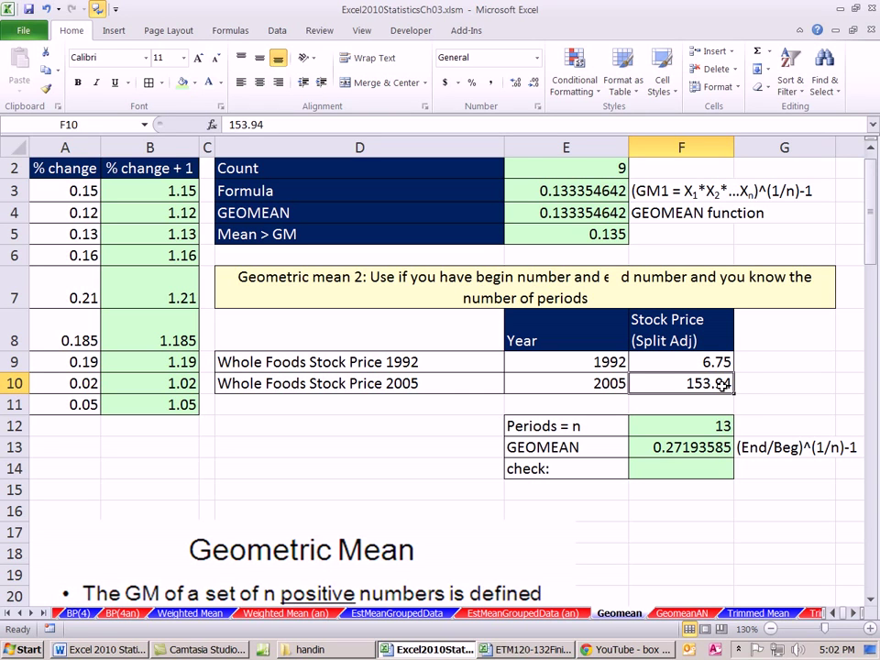
left_click(663, 467)
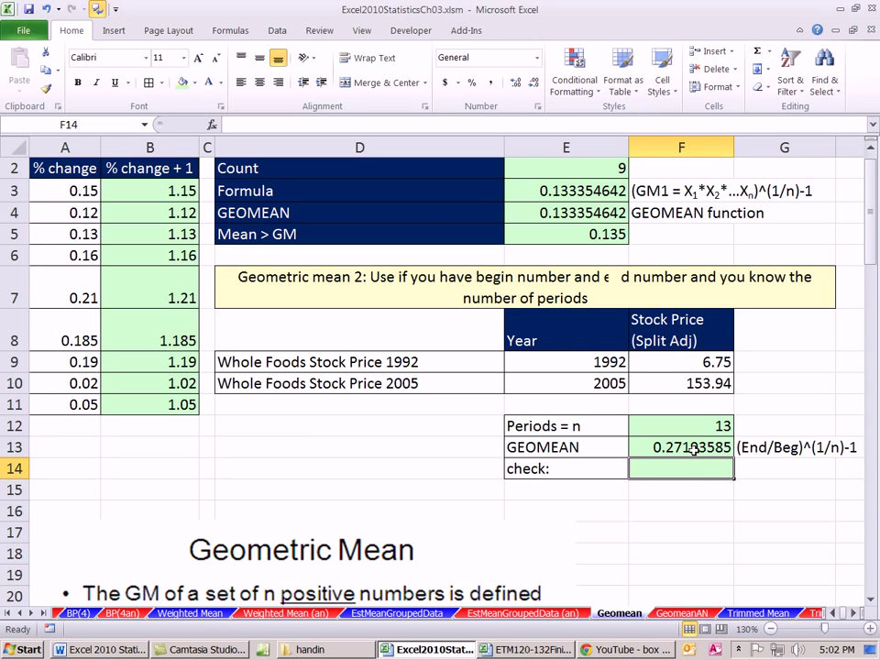
left_click(700, 362)
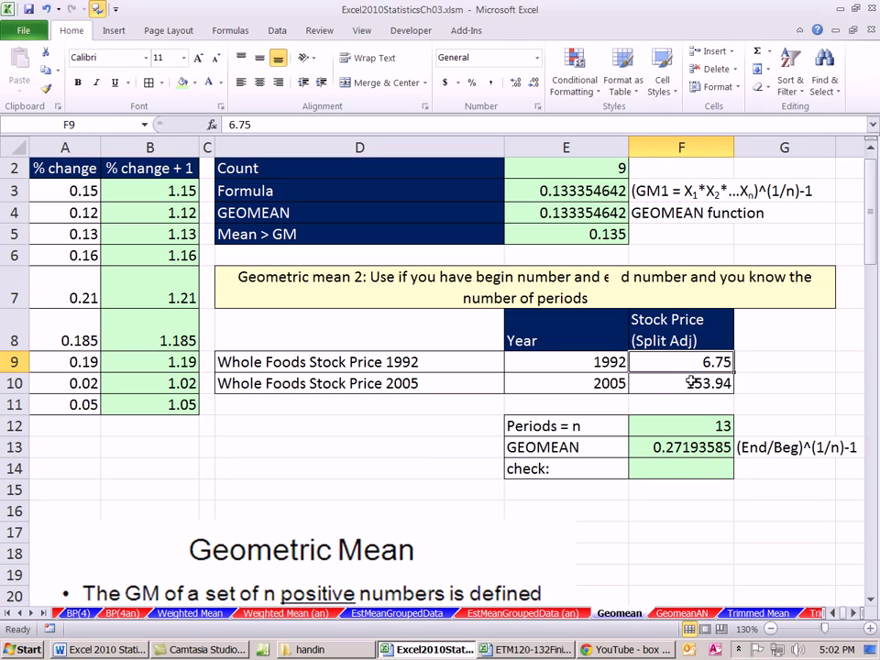
Check the geometric mean in F14 with =F9*(1+F13)^F12 and compare the result with the 2005 stock price
left_click(694, 467)
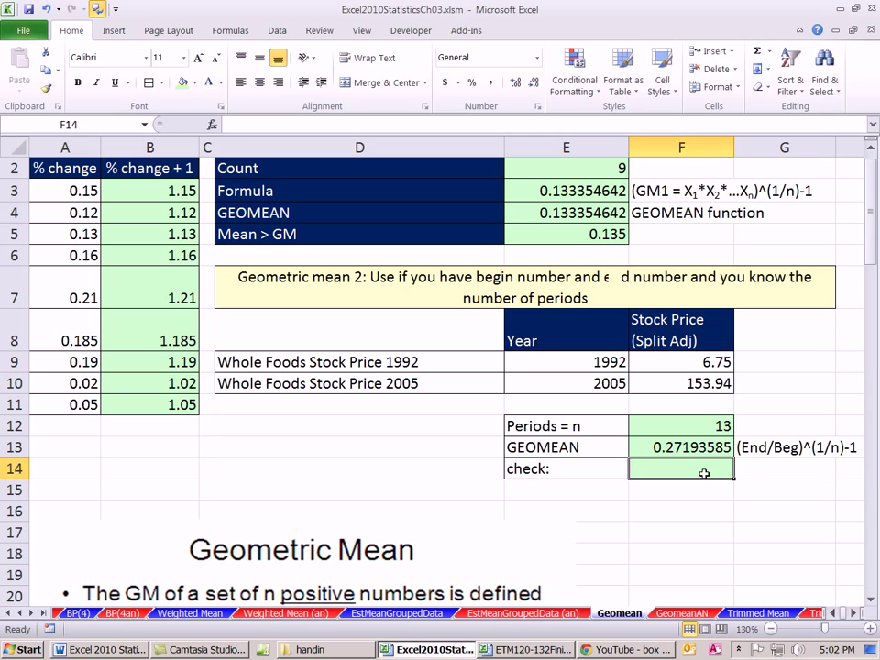
type("=")
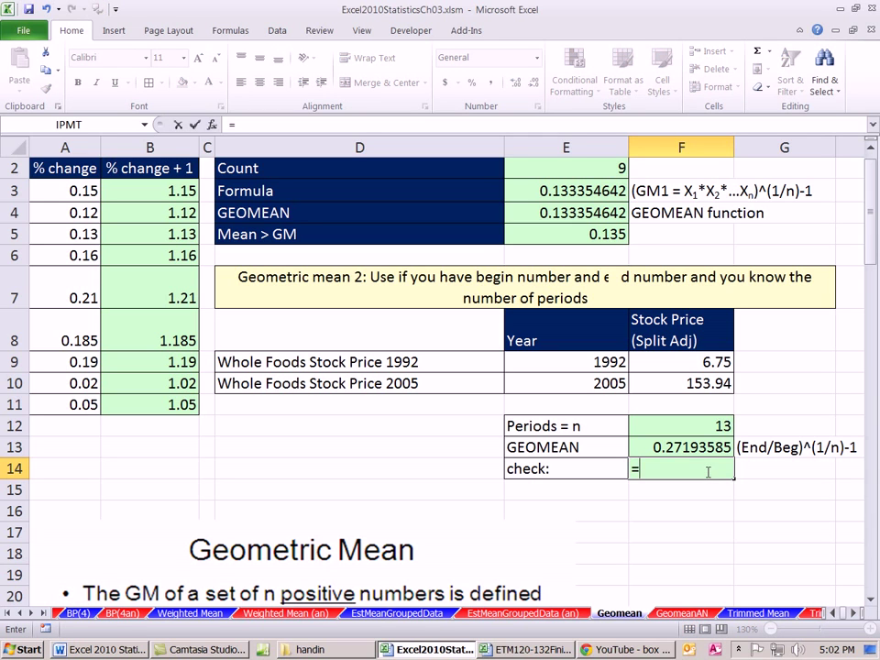
left_click(656, 365)
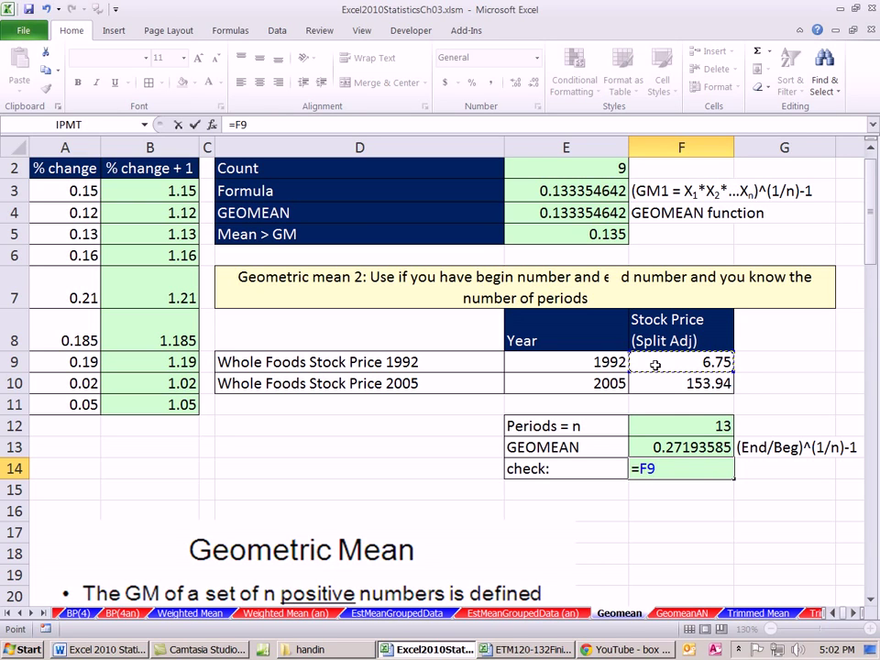
type("*(1+")
left_click(683, 447)
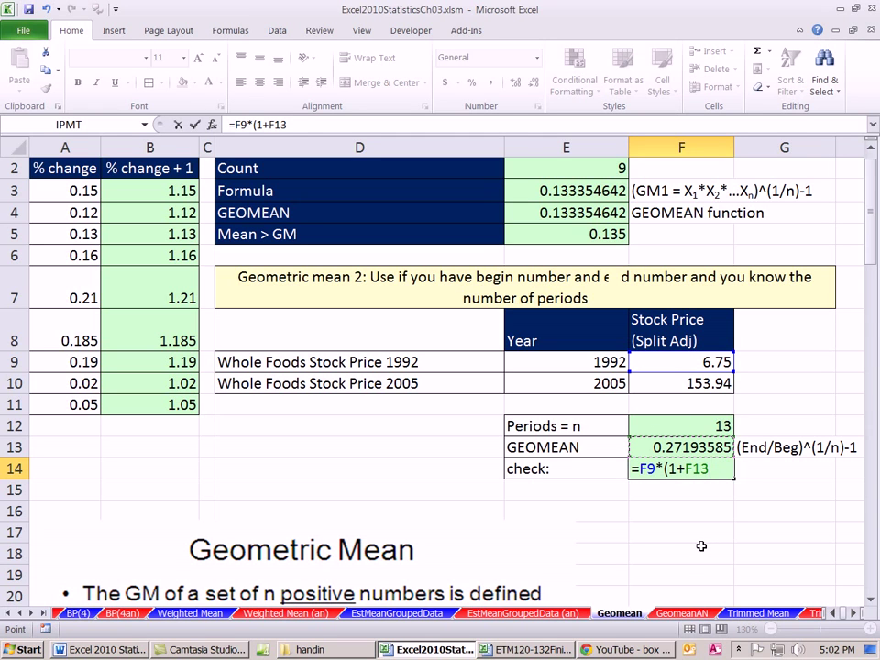
type(")^")
left_click(725, 425)
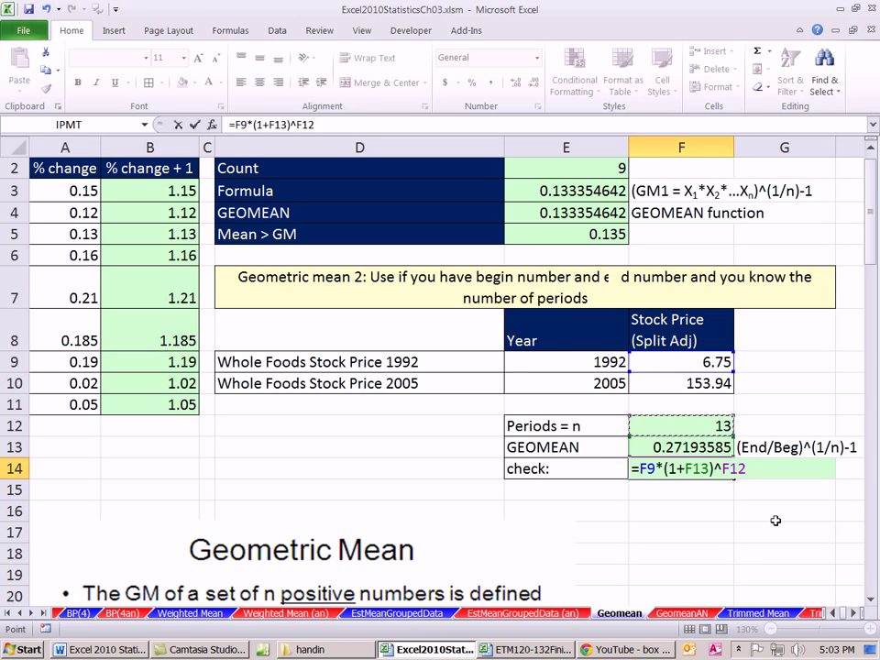
key("Return")
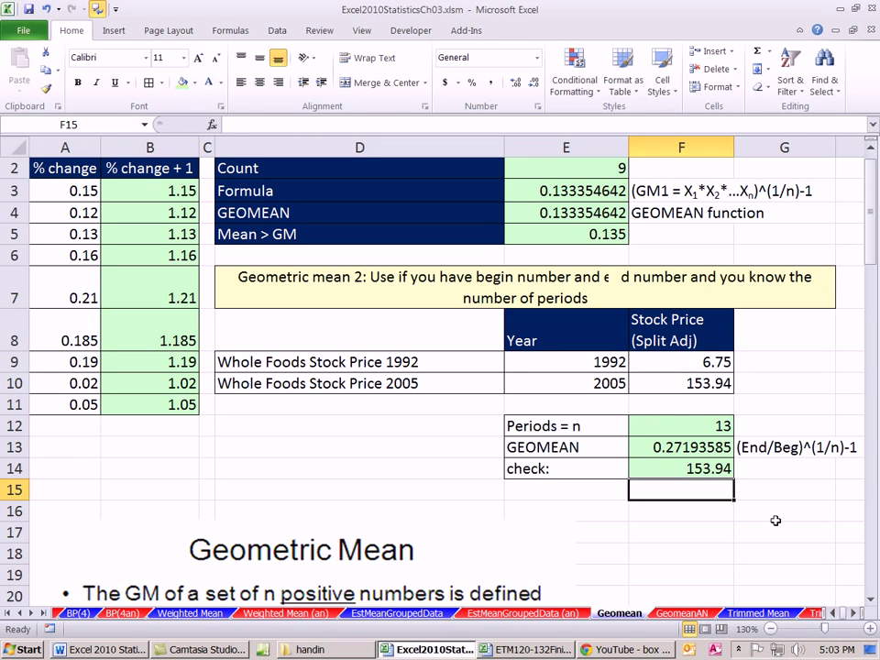
left_click(715, 470)
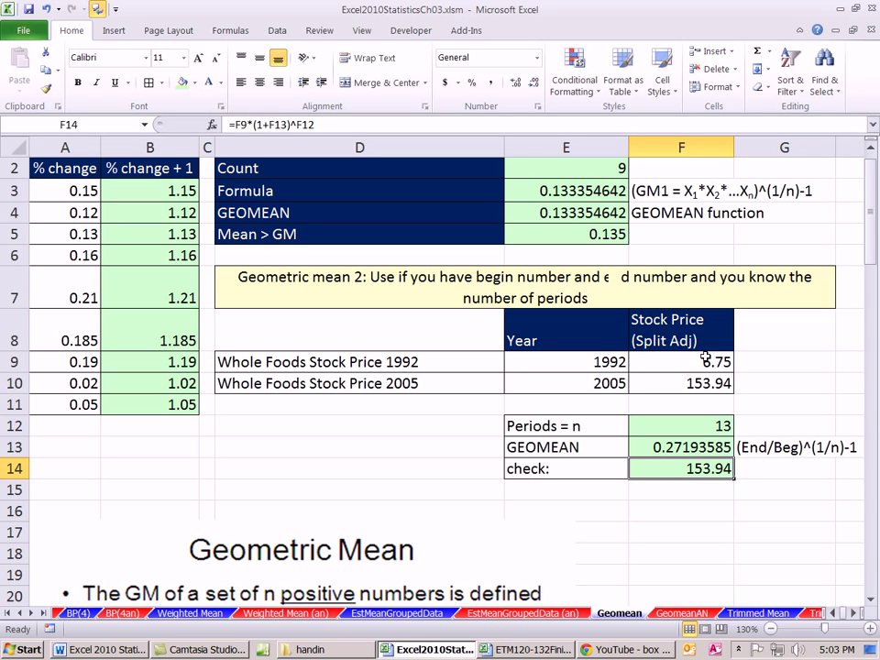
left_click(702, 448)
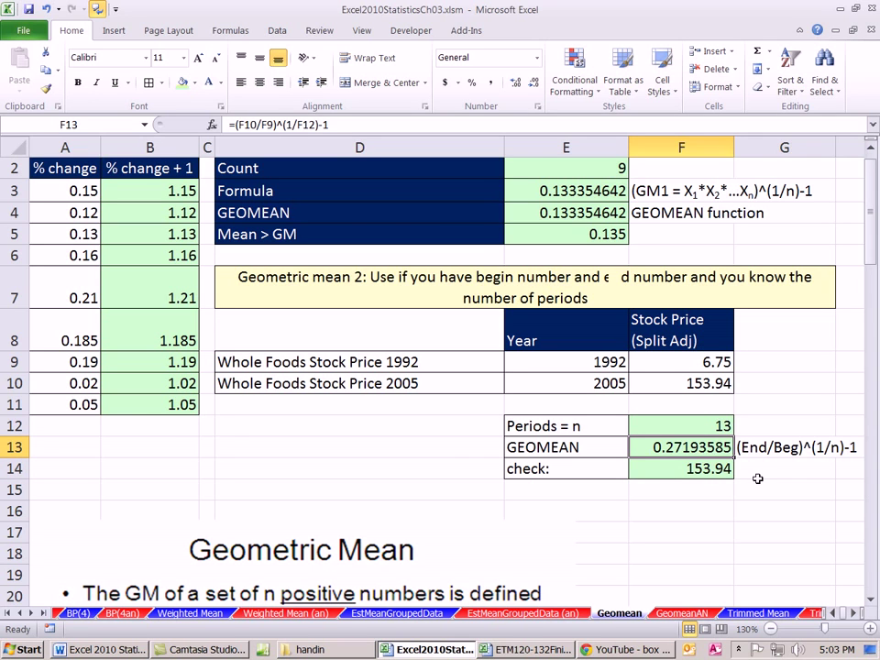
left_click(703, 466)
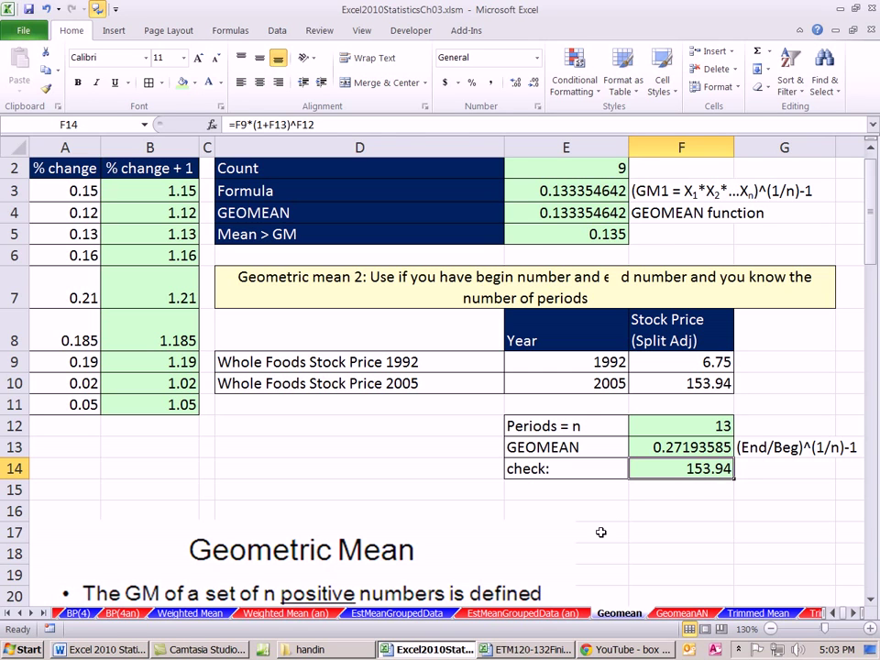
scroll(607, 543, "up", 1)
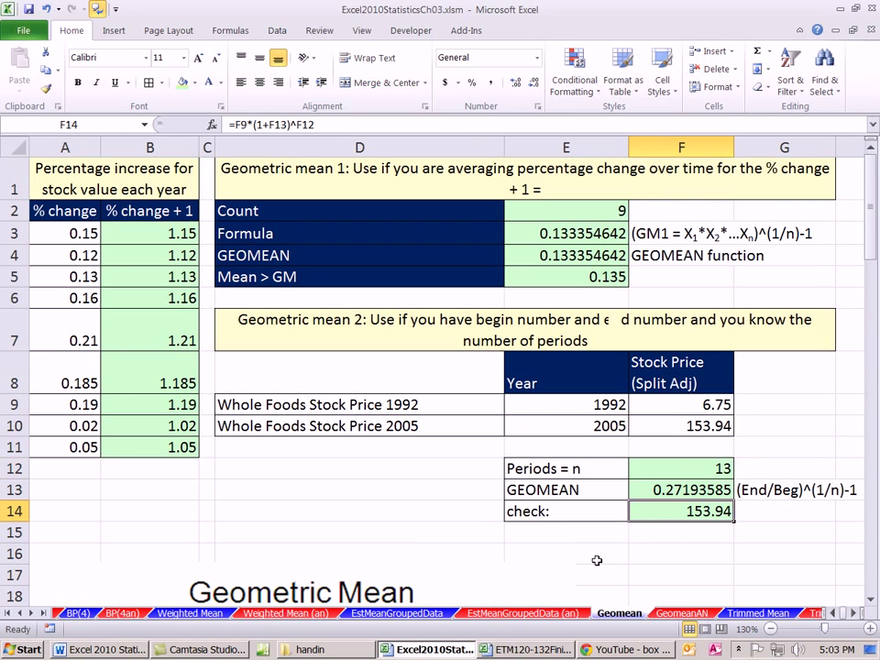
Switch to the Trimmed Mean sheet and count all the salaries from B4 down in E3 with the COUNT function
left_click(750, 612)
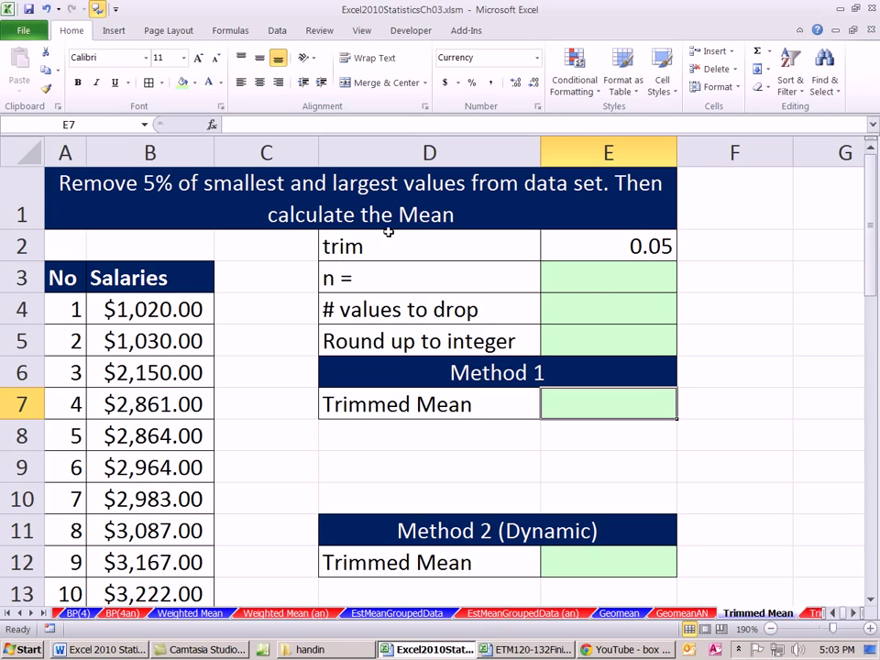
left_click(592, 294)
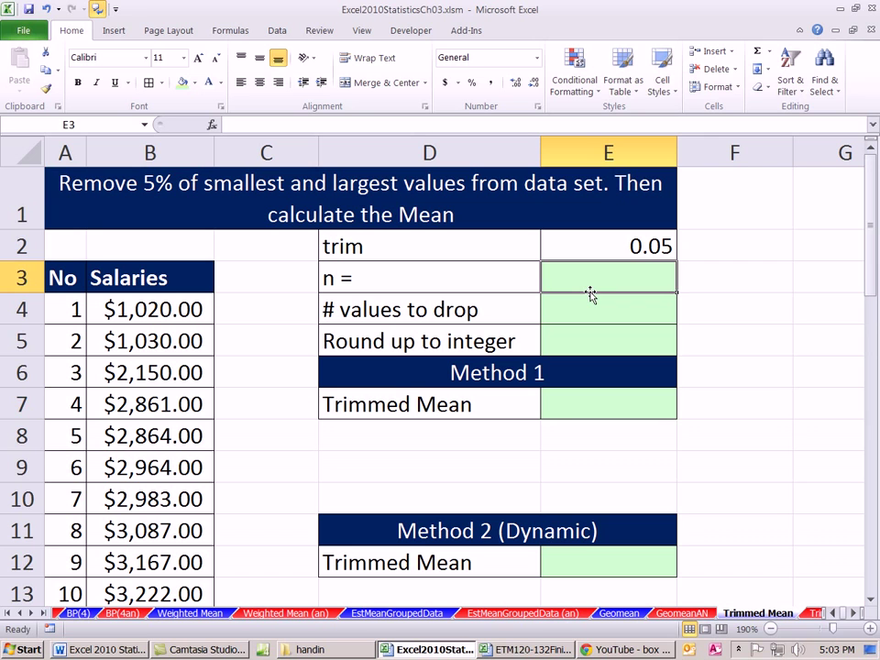
type("=cou")
key("Tab")
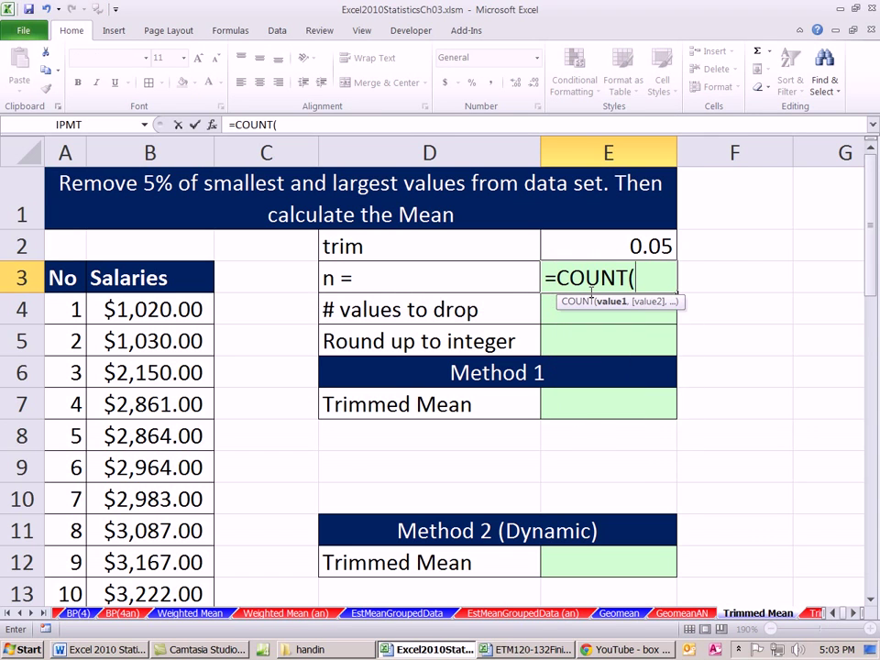
left_click(170, 310)
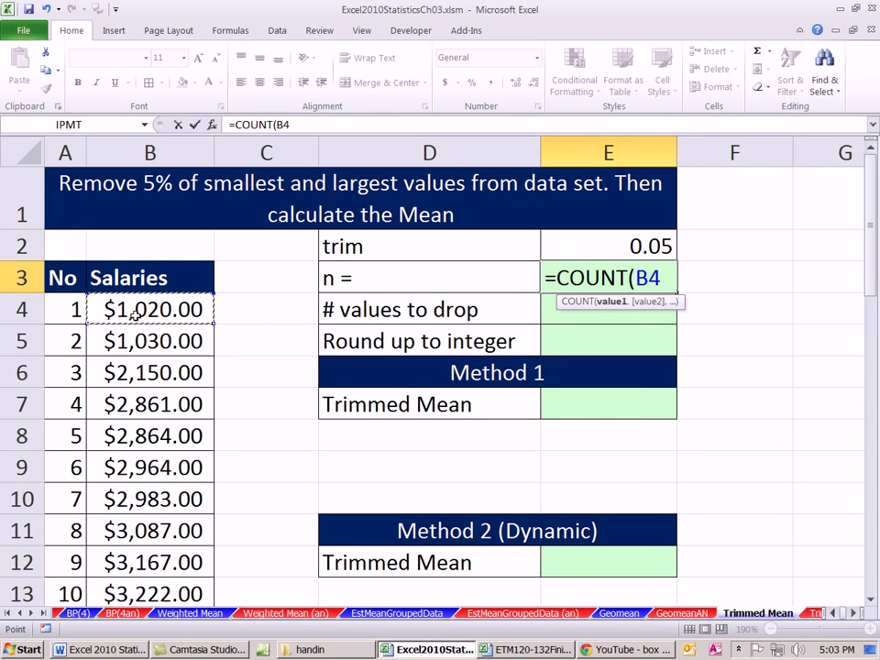
key("ctrl+shift+Down")
key("shift+Return")
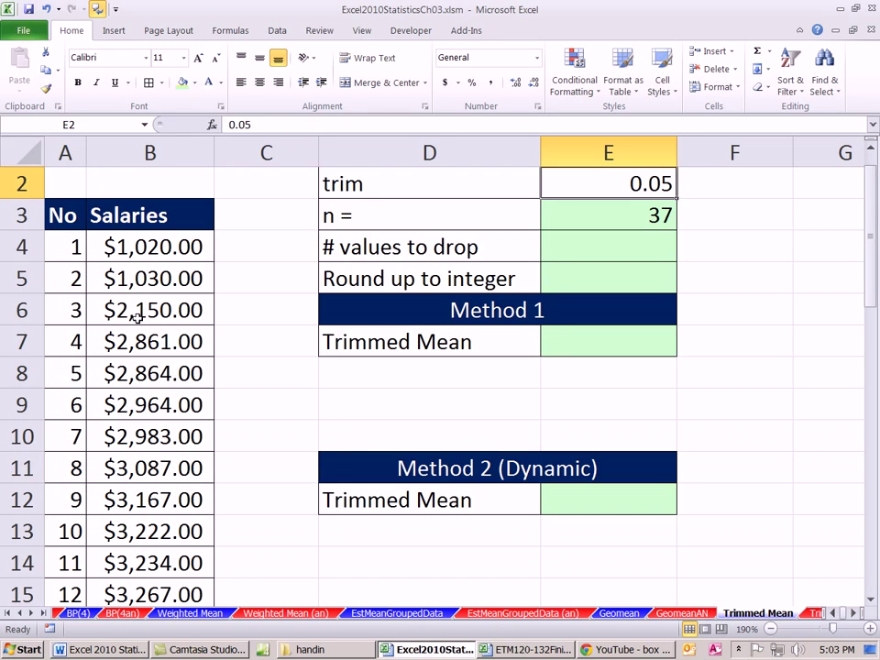
Calculate the number of values to drop in E4 with =E3*E2
scroll(329, 328, "up", 1)
left_click(628, 304)
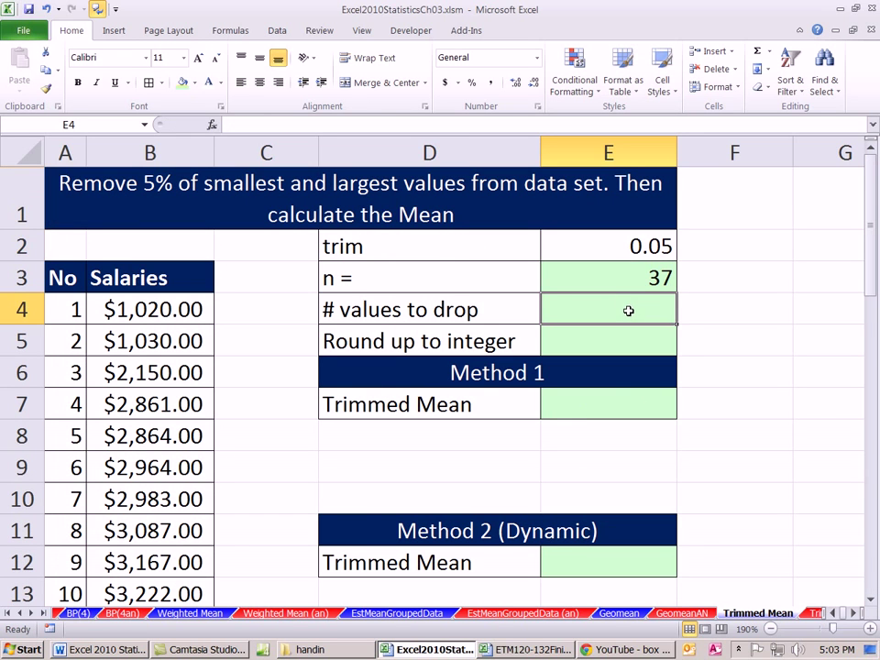
type("=")
left_click(628, 278)
type("*")
left_click(611, 245)
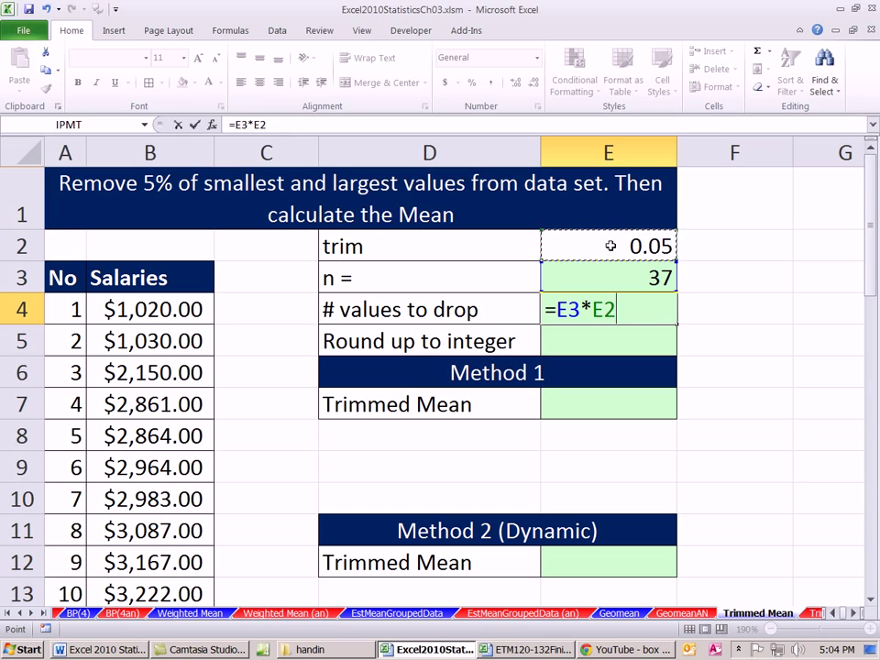
key("ctrl+Return")
left_click(640, 338)
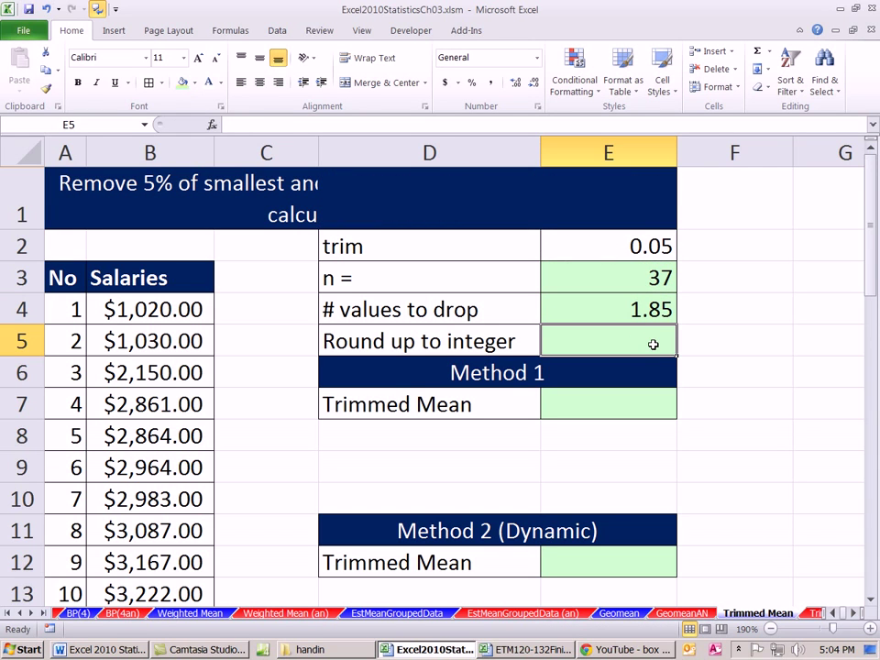
type("round")
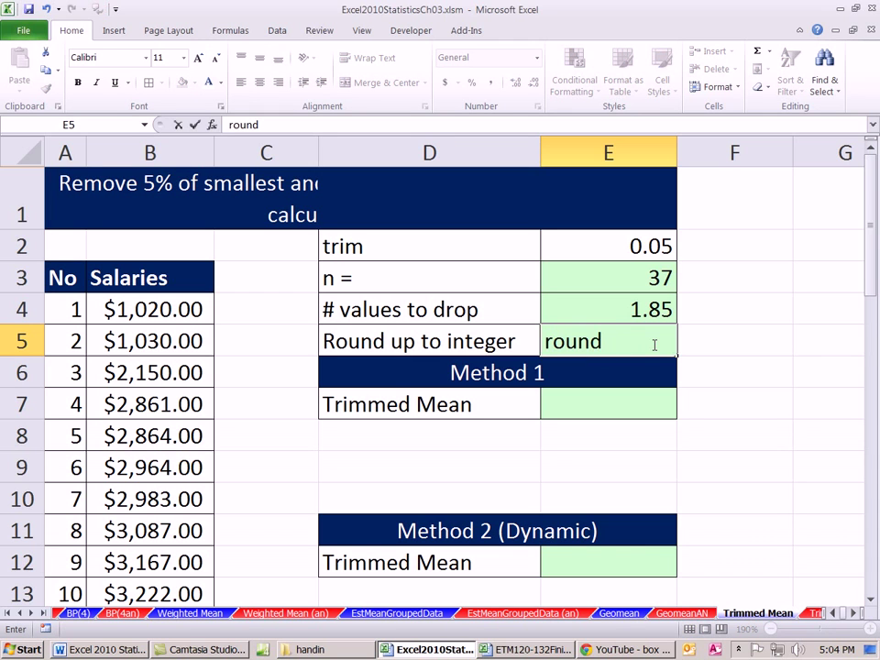
key("Tab")
Round the number of values to drop up to an integer in E5 with =ROUNDUP(E4,0)
left_click(624, 338)
type("=round")
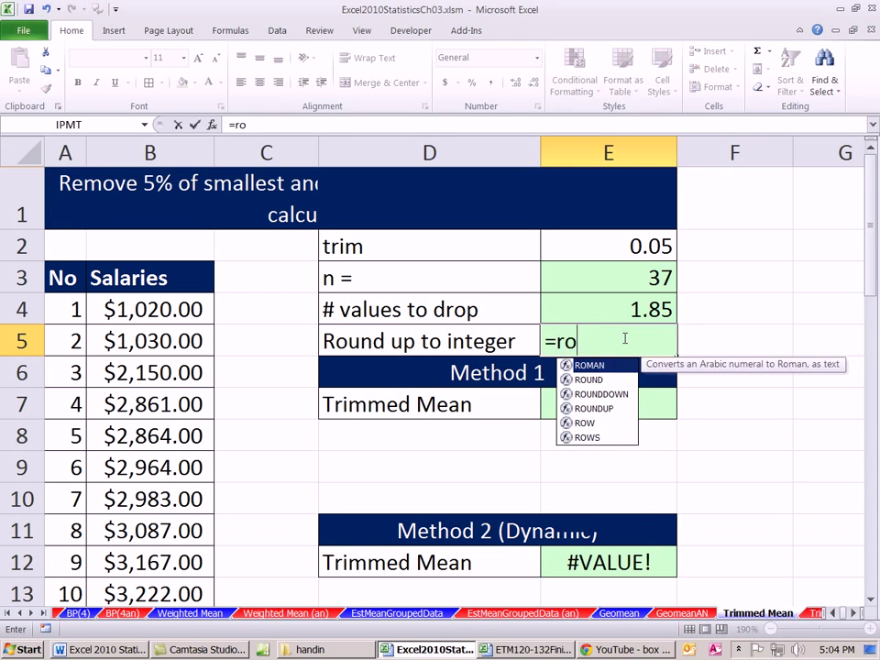
key("Tab")
left_click(622, 309)
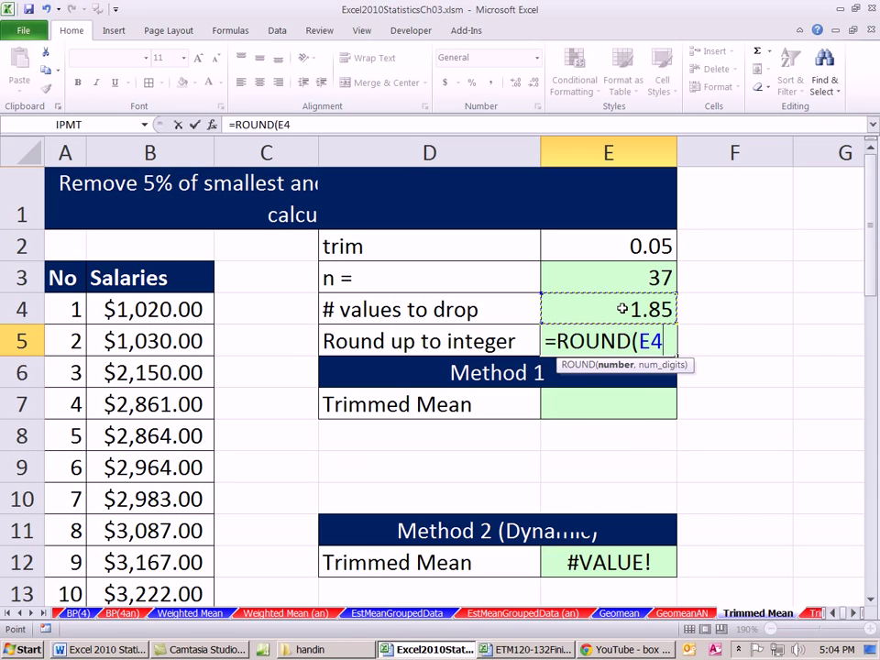
type(",")
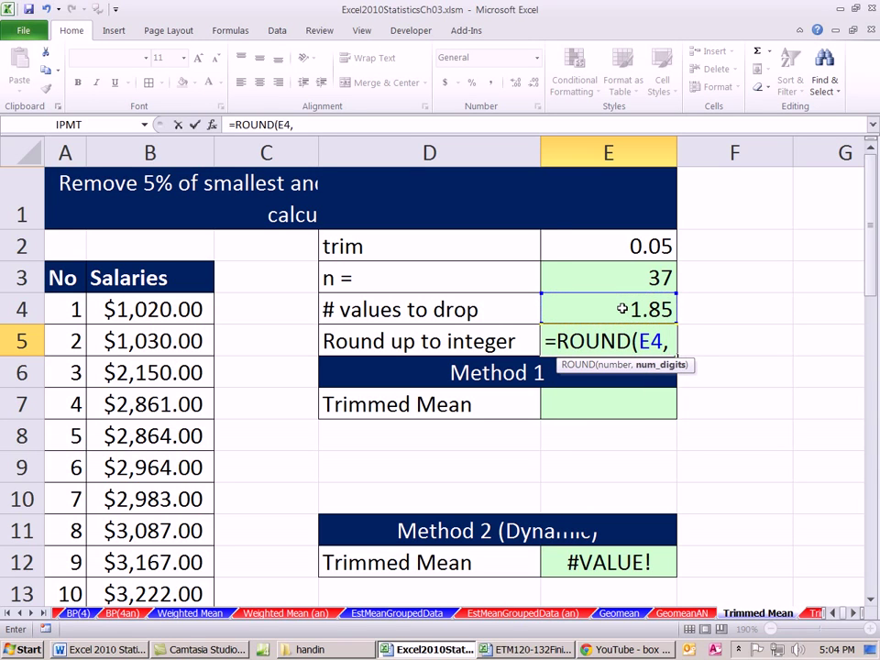
key("F2")
type("up")
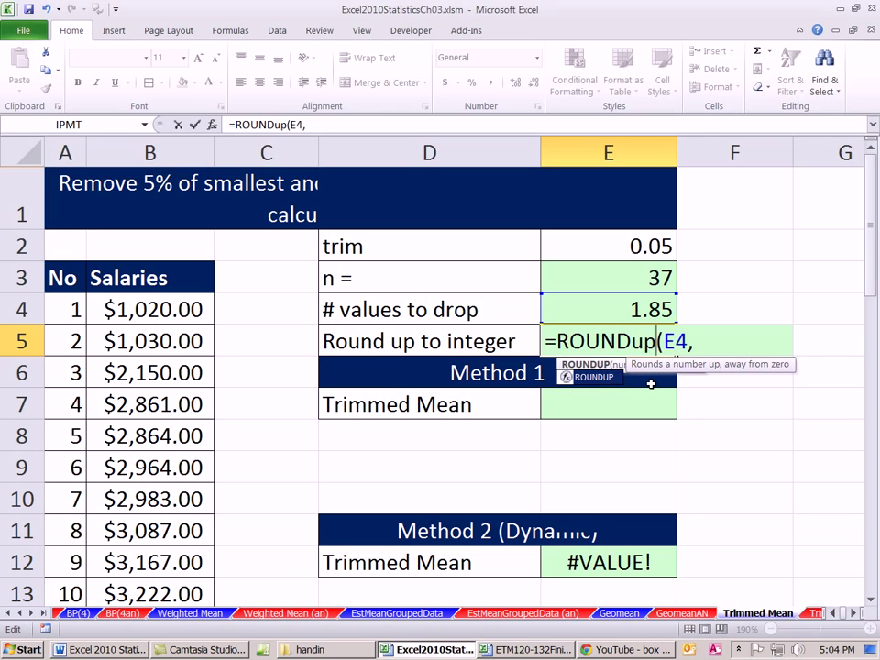
key("End")
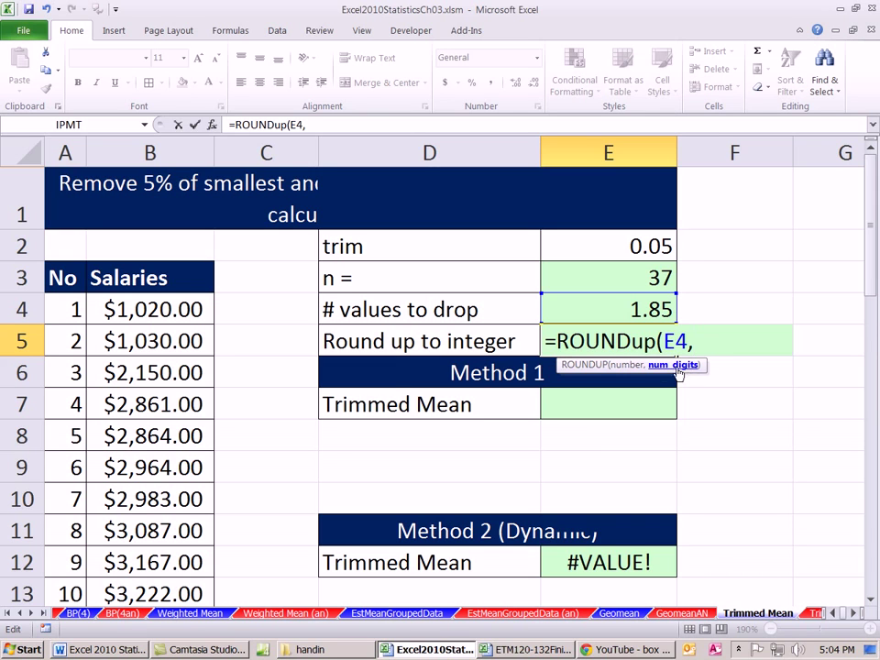
type("0)")
key("ctrl+Return")
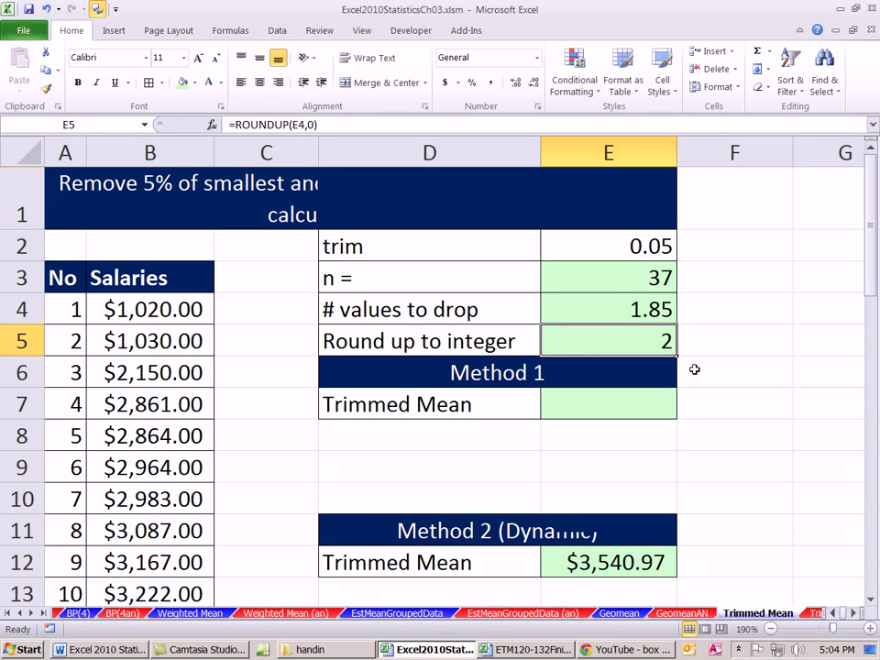
Calculate the Method 1 trimmed mean in E7 with =AVERAGE(B6:B38), leaving out the two smallest and two largest salaries
left_click(629, 402)
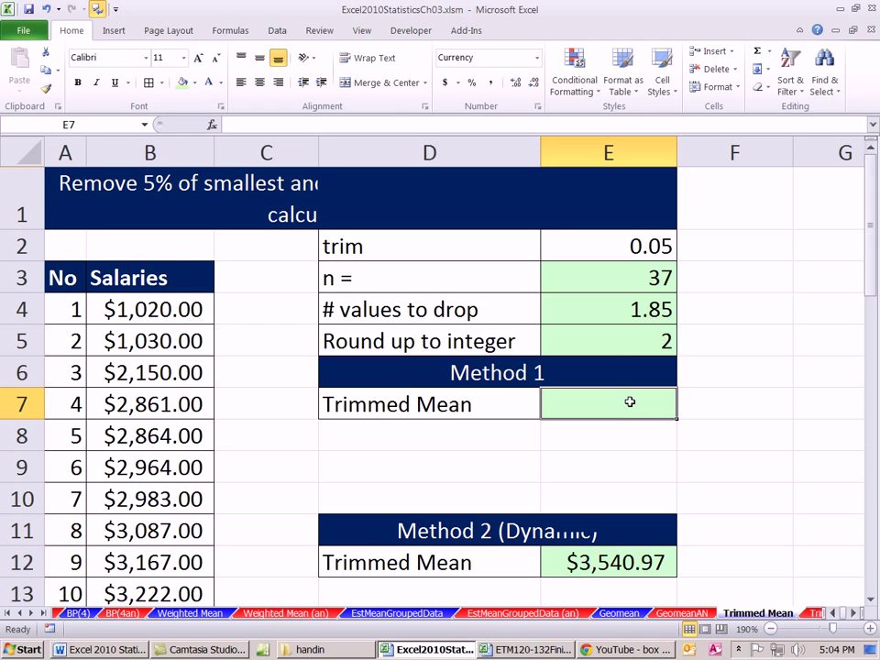
scroll(641, 396, "down", 6)
scroll(655, 367, "up", 6)
type("=aver")
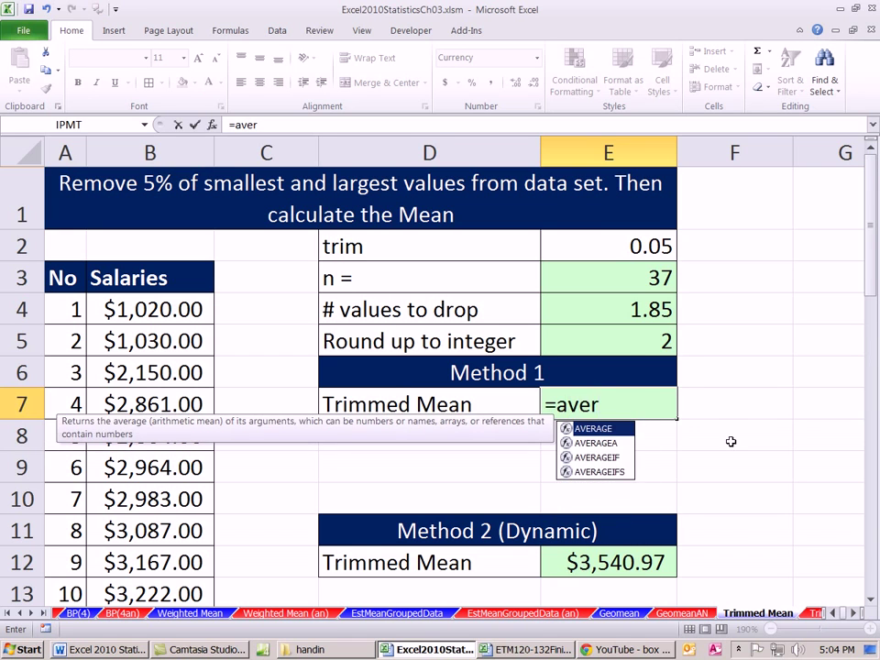
key("Tab")
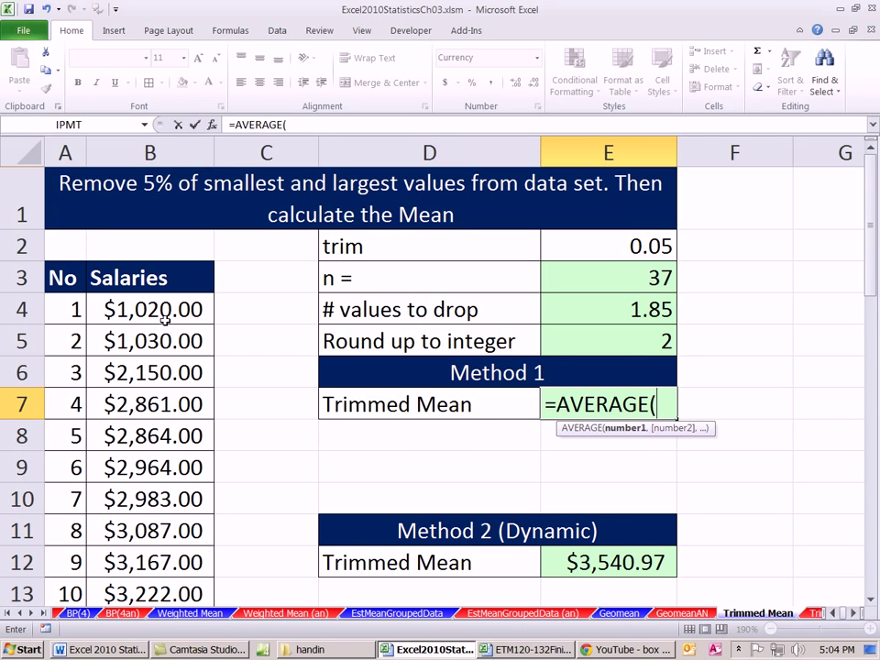
left_click_drag(154, 373, 151, 471)
scroll(397, 533, "up", 9)
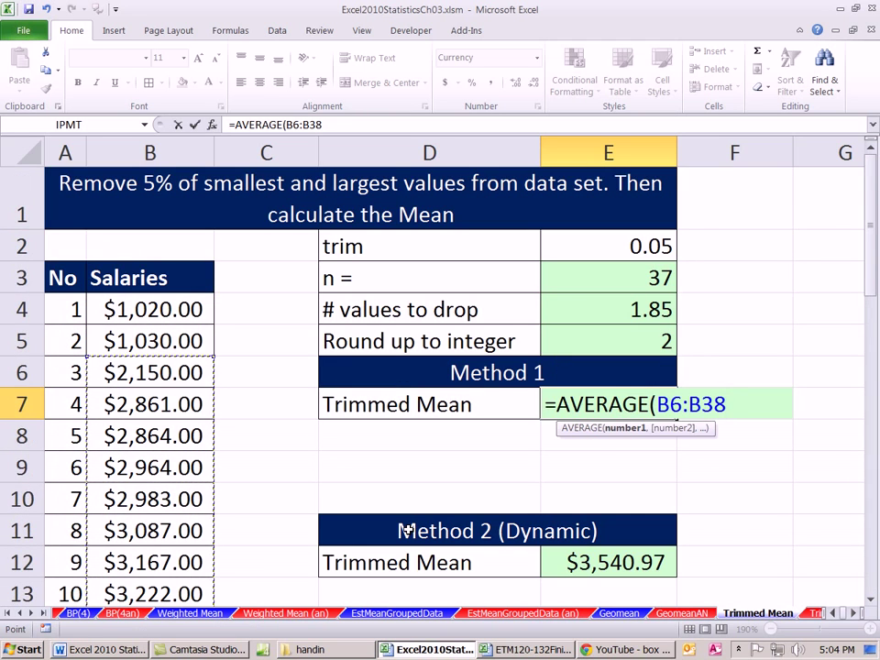
key("ctrl+Return")
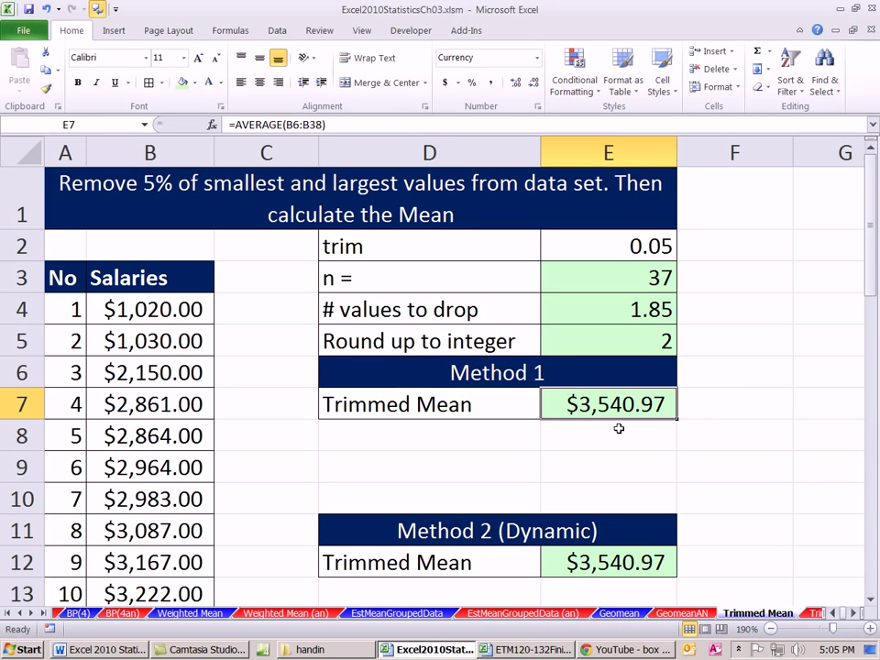
Review the finished calculations on the Geomean, EstMeanGroupedData and Weighted Mean sheets
left_click(619, 614)
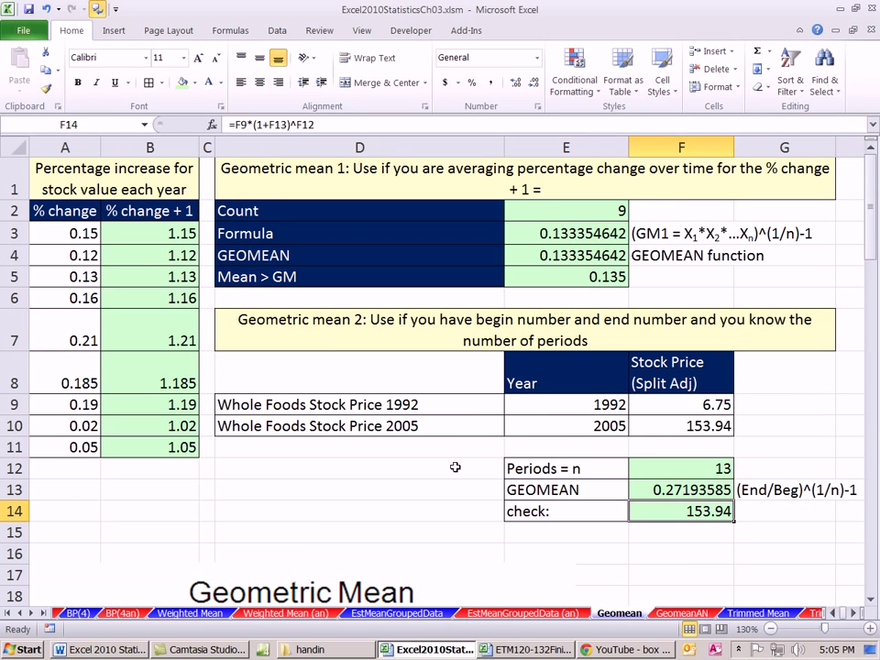
left_click(397, 613)
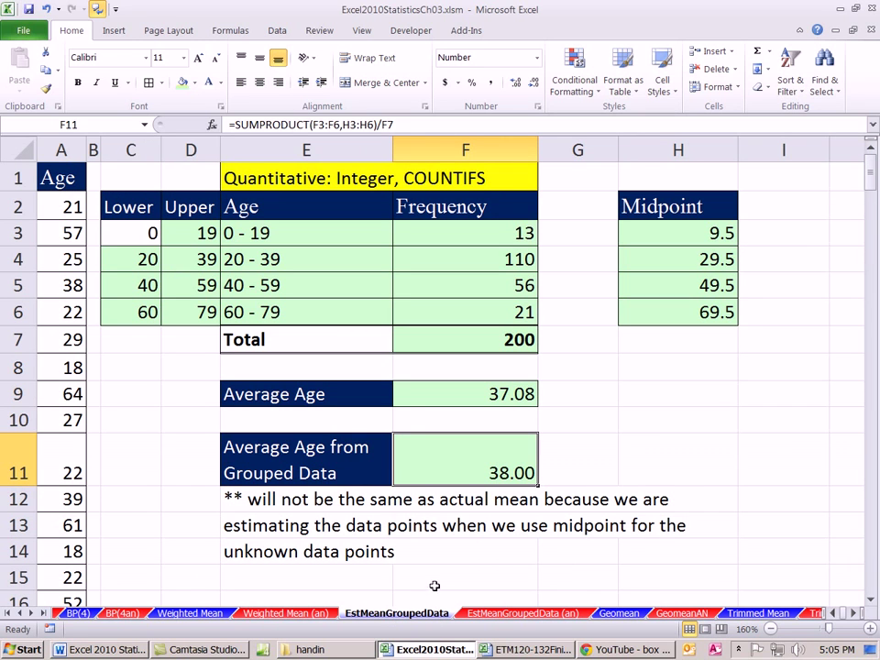
left_click(191, 613)
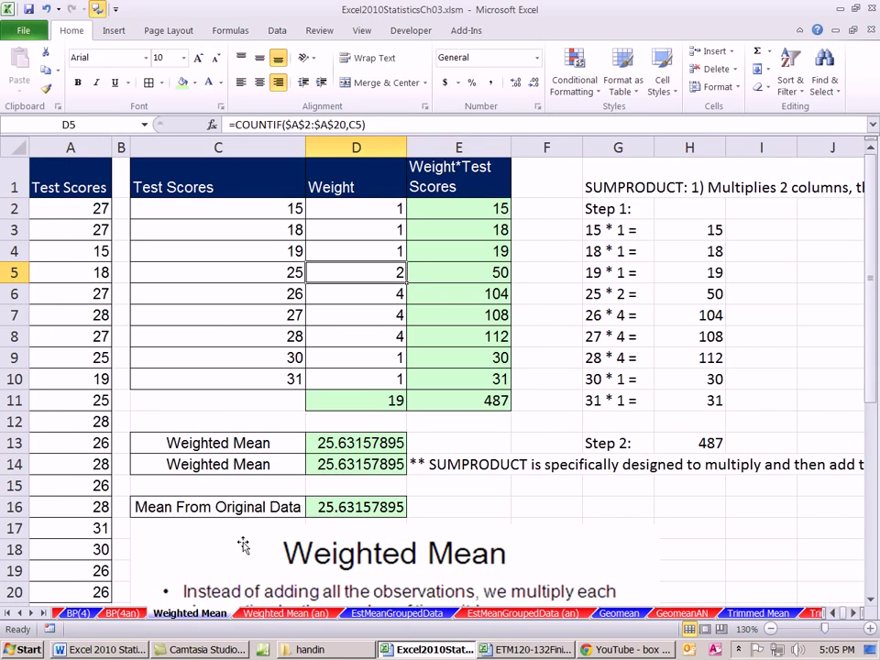